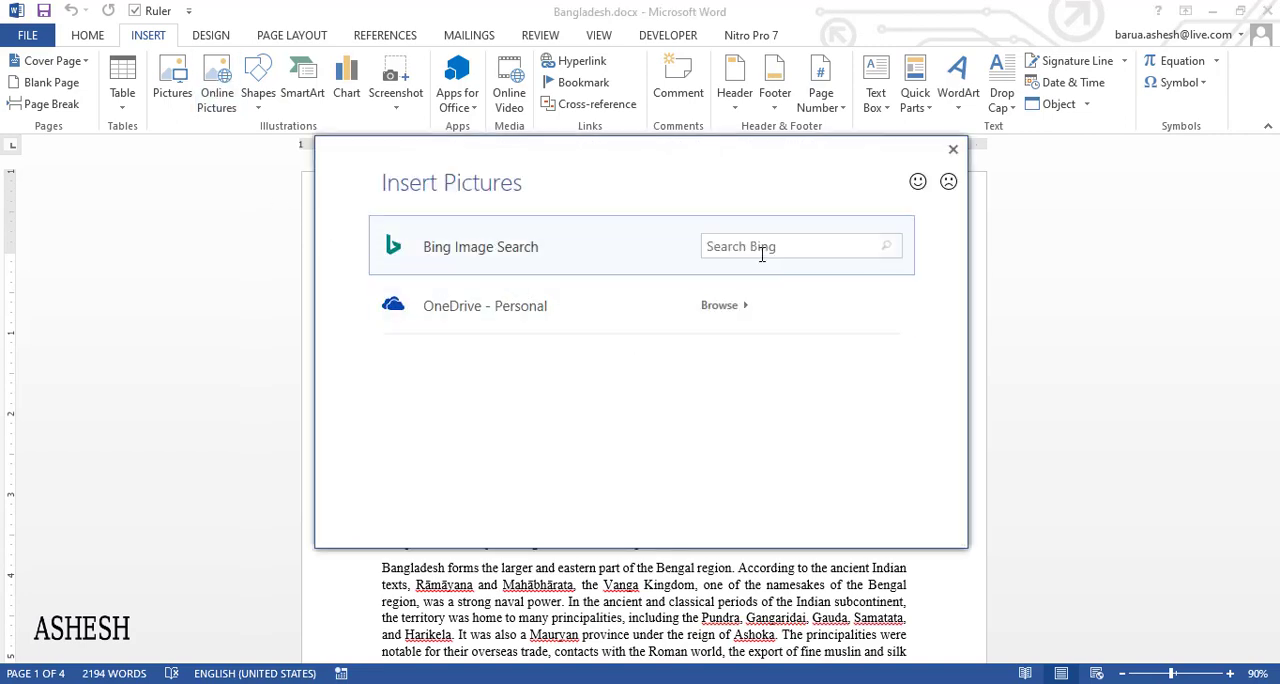
- Close the Insert Pictures dialog unused and look through the shape categories available for insertion
left_click(762, 246)
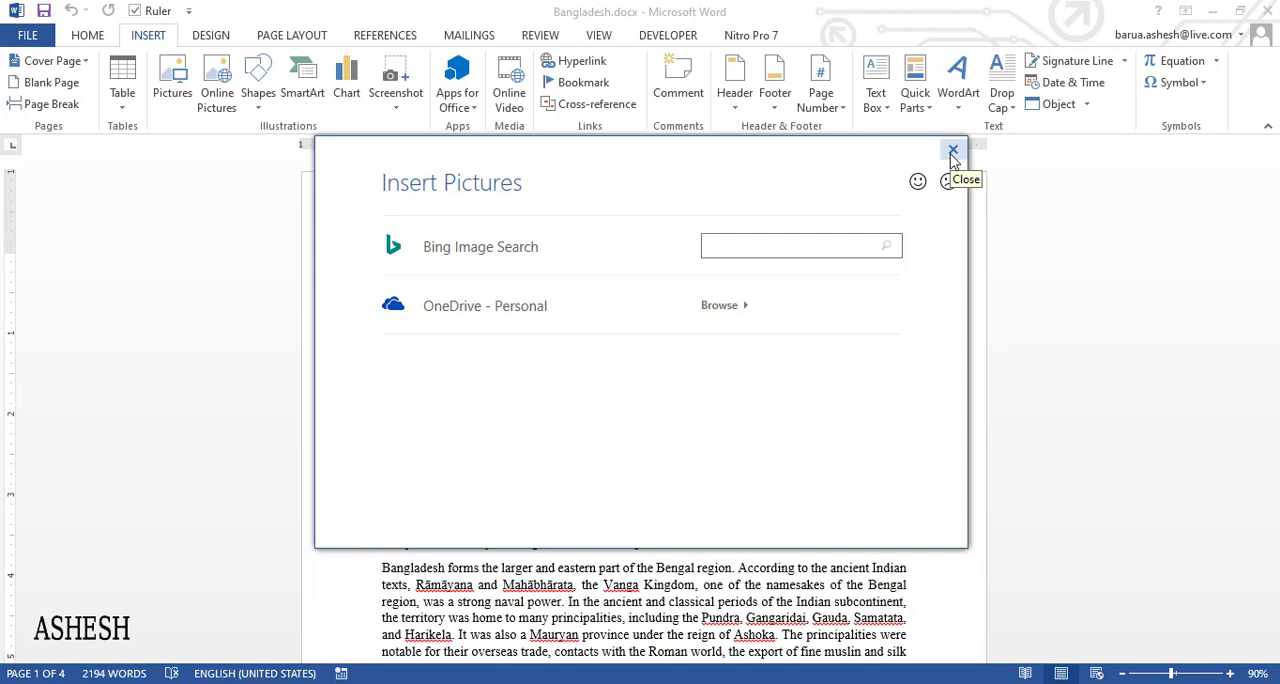
left_click(953, 151)
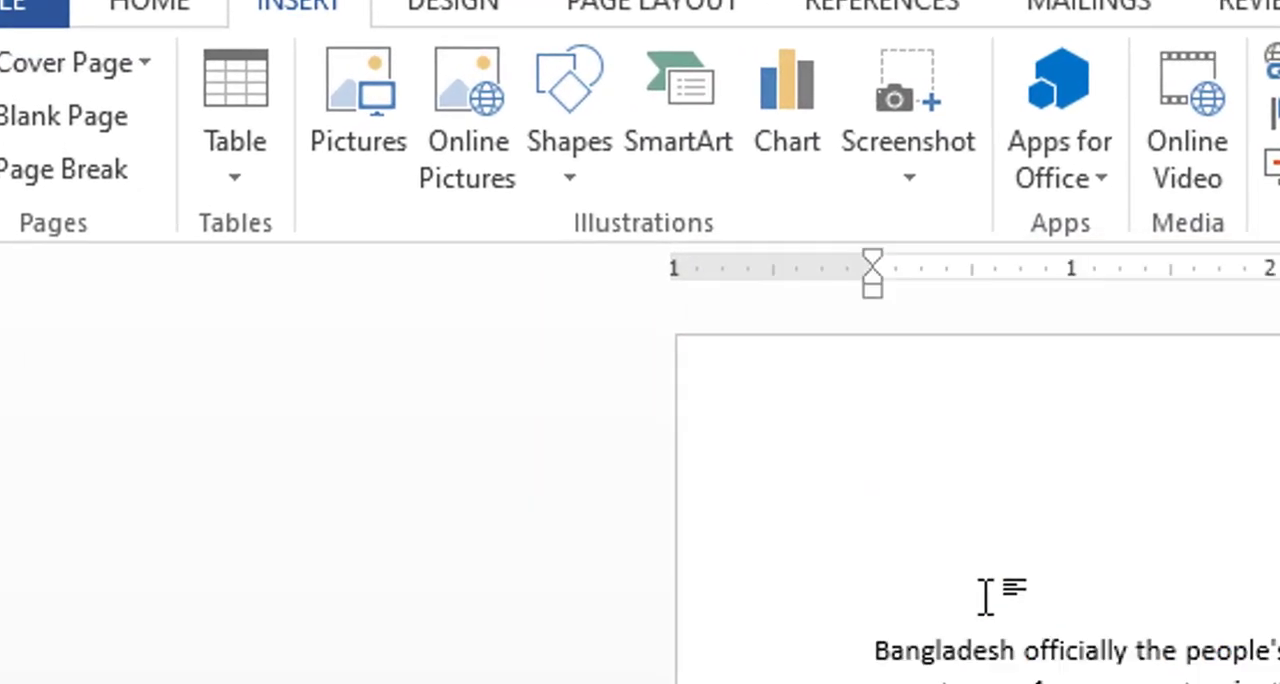
left_click(568, 186)
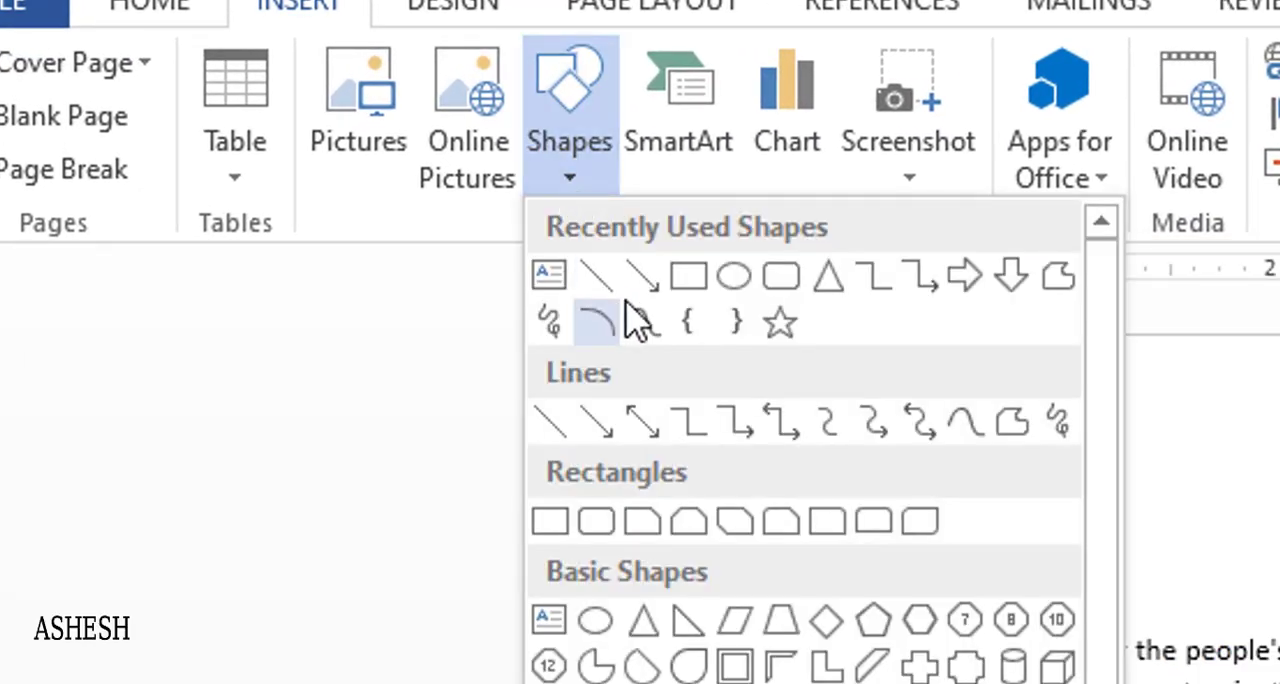
scroll(1103, 365, "down", 1)
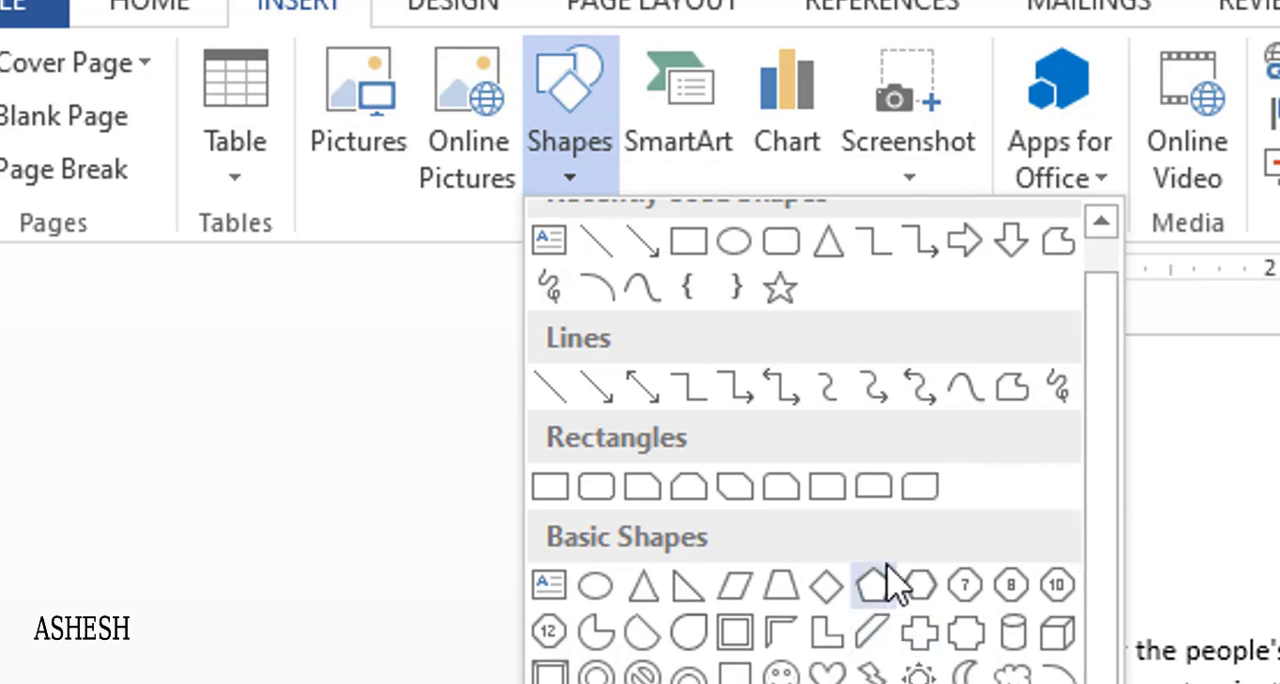
left_click_drag(1103, 491, 1100, 415)
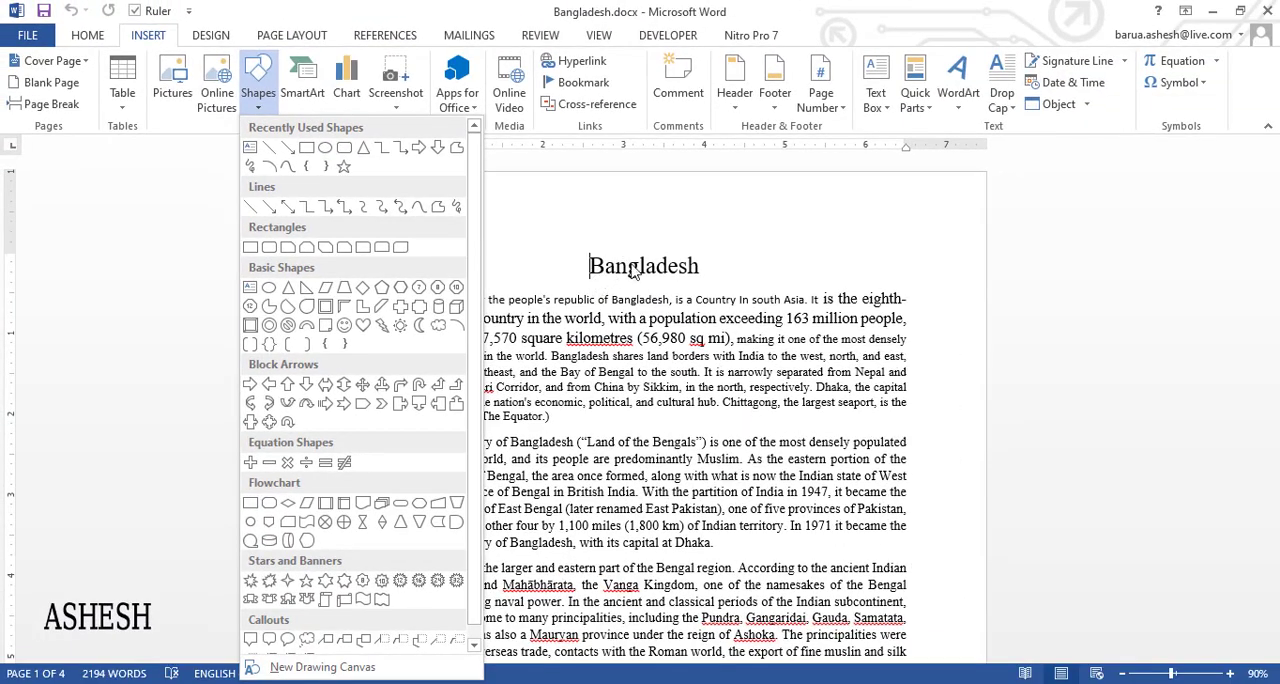
- Insert a page break before the "Bangladesh" title to create an empty first page
left_click(633, 272)
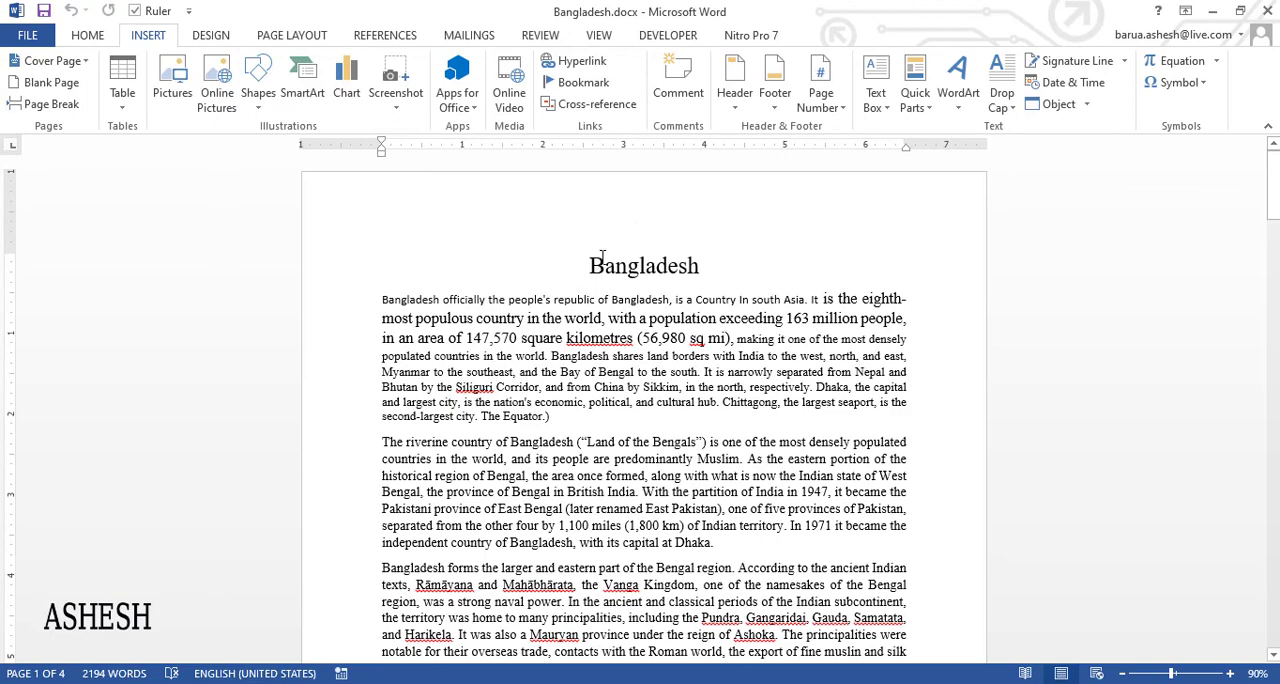
left_click(66, 110)
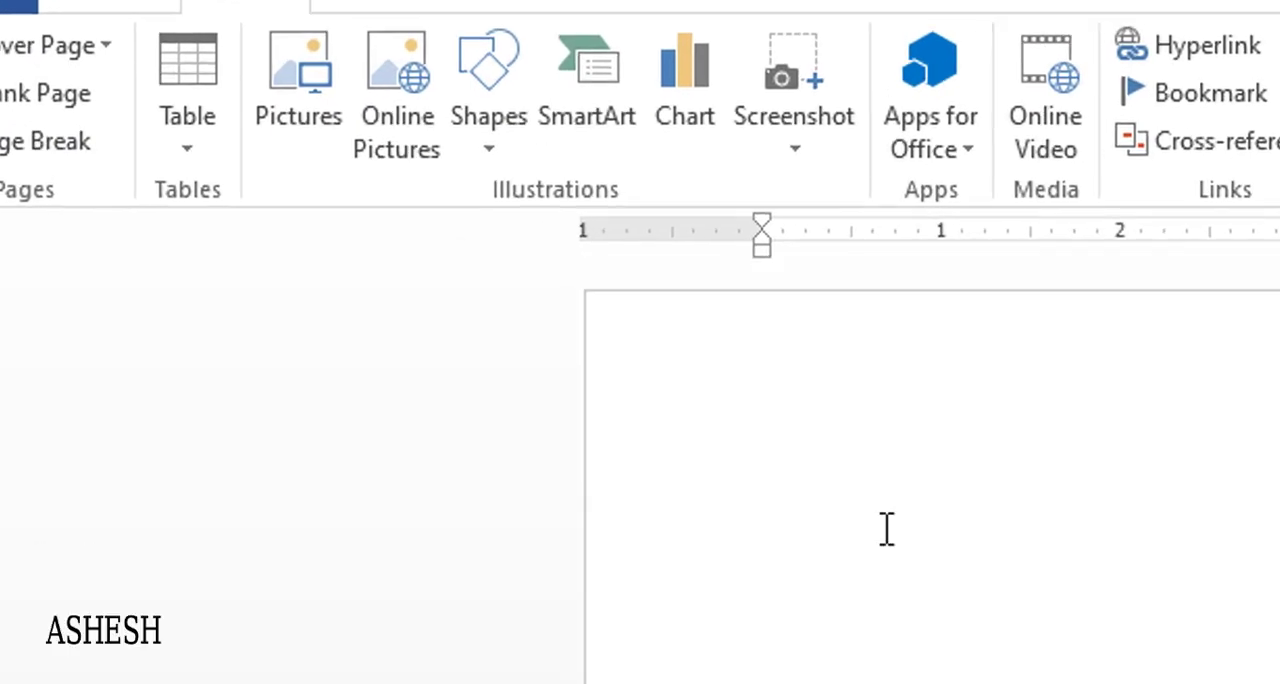
left_click(489, 140)
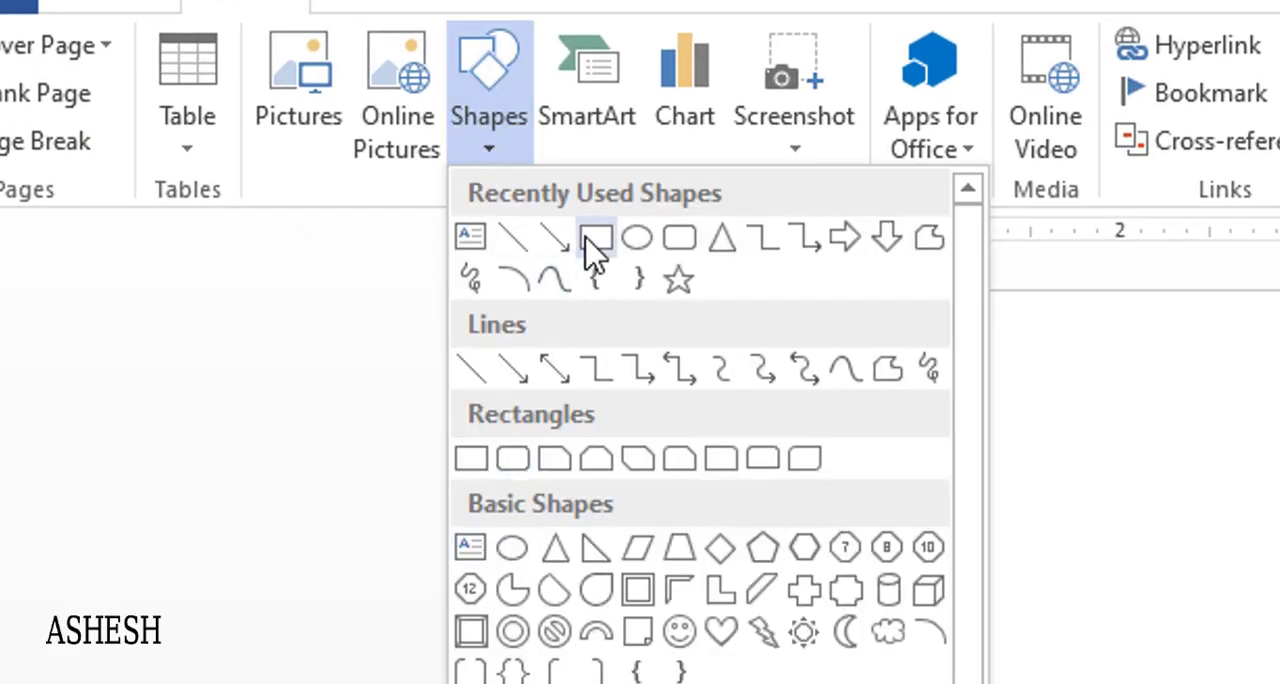
left_click(596, 240)
left_click(492, 148)
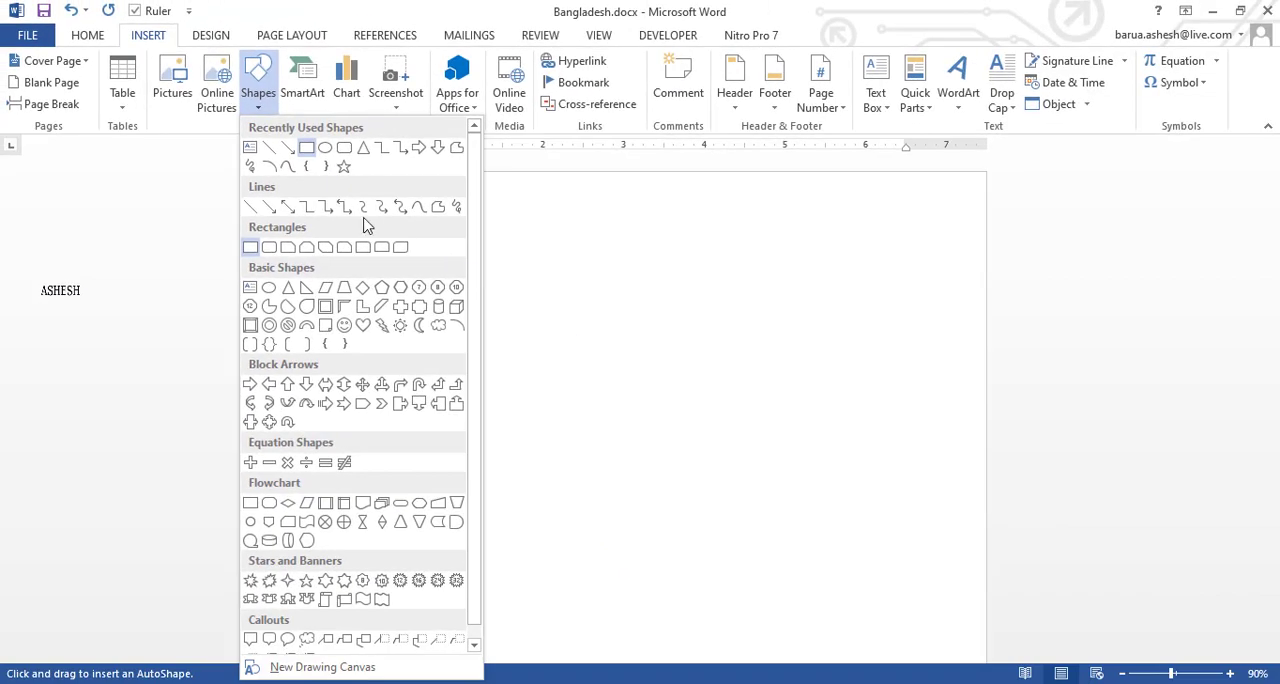
left_click(421, 313)
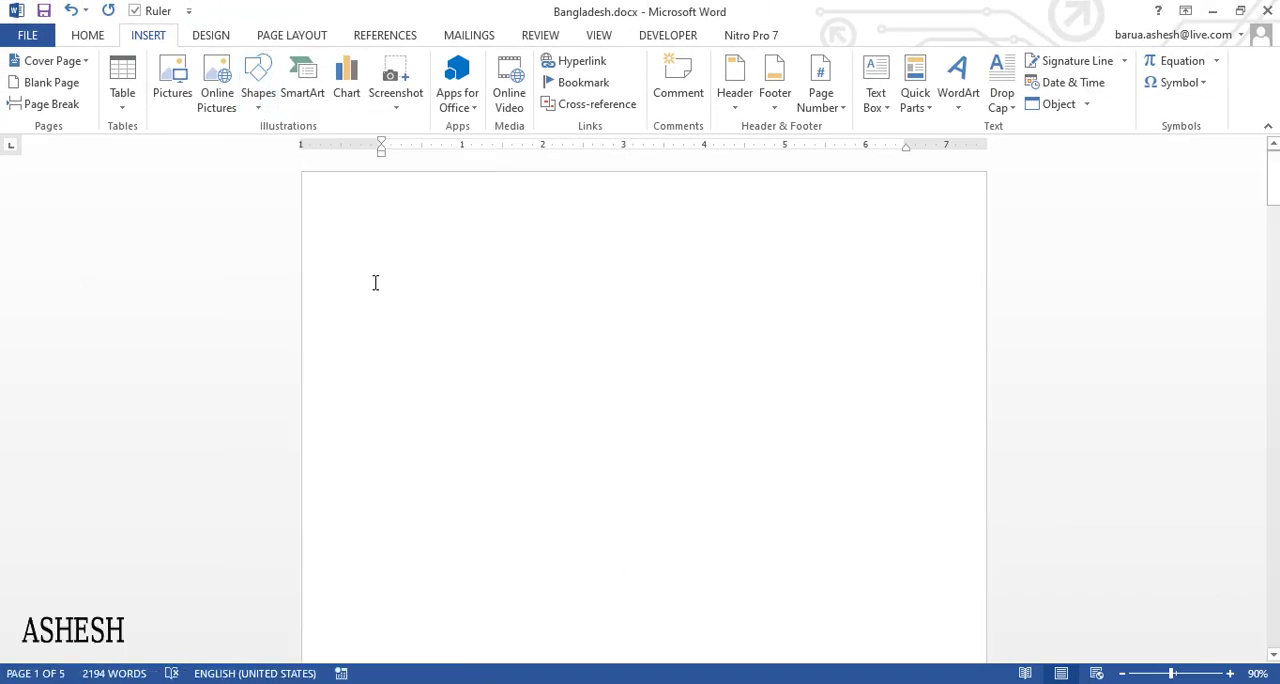
left_click(428, 307)
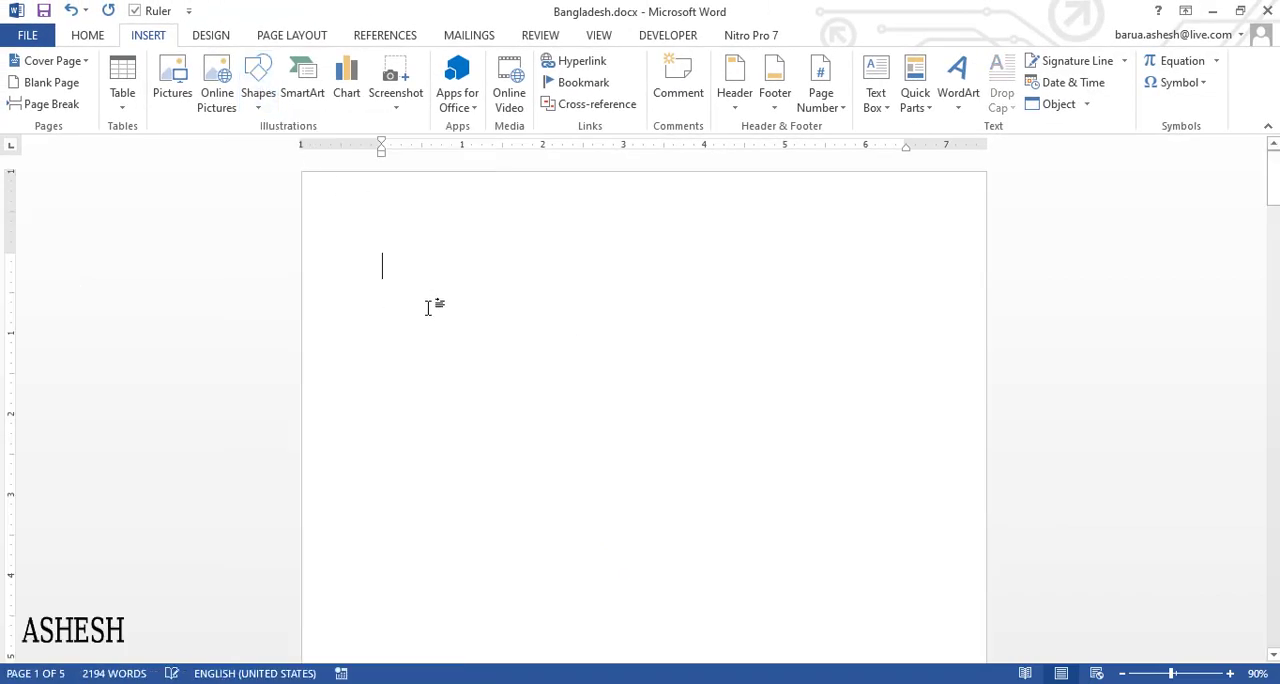
- Draw a rectangle about 2.81" wide and 1.94" high on the empty first page and shift it slightly down
left_click(258, 85)
left_click(306, 150)
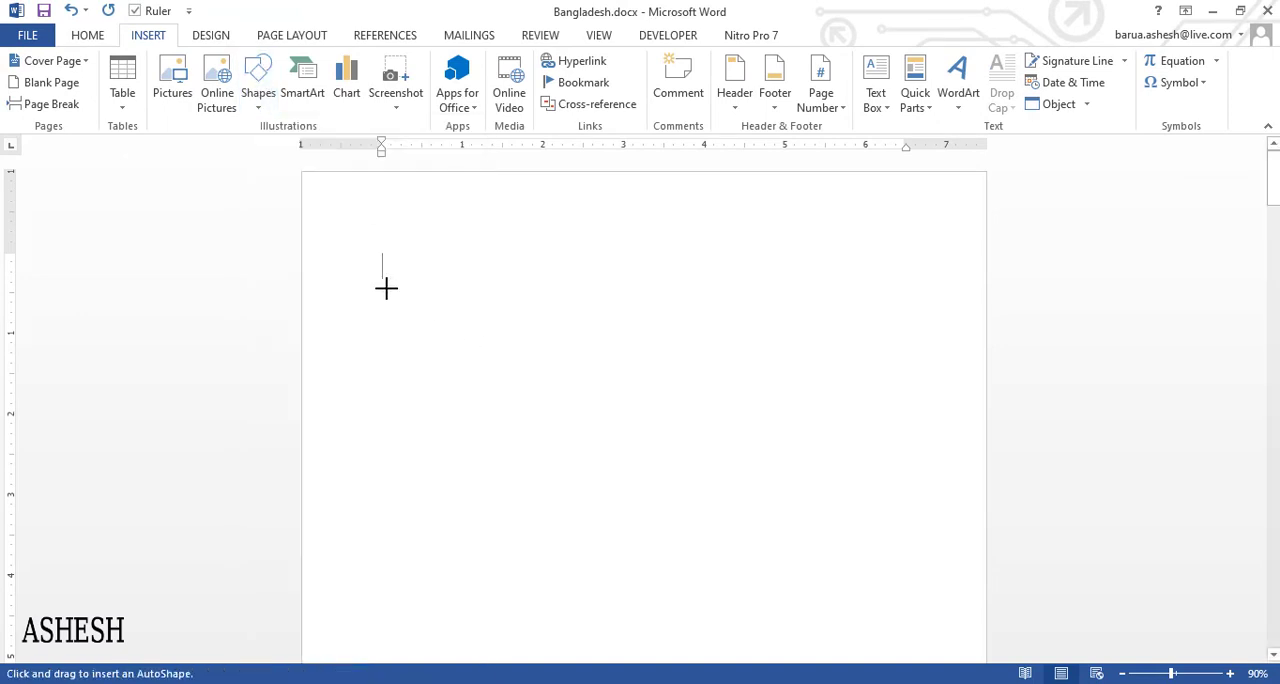
mouse_move(386, 288)
left_mouse_down()
mouse_move(474, 400)
mouse_move(563, 440)
mouse_move(613, 445)
mouse_move(600, 447)
left_mouse_up()
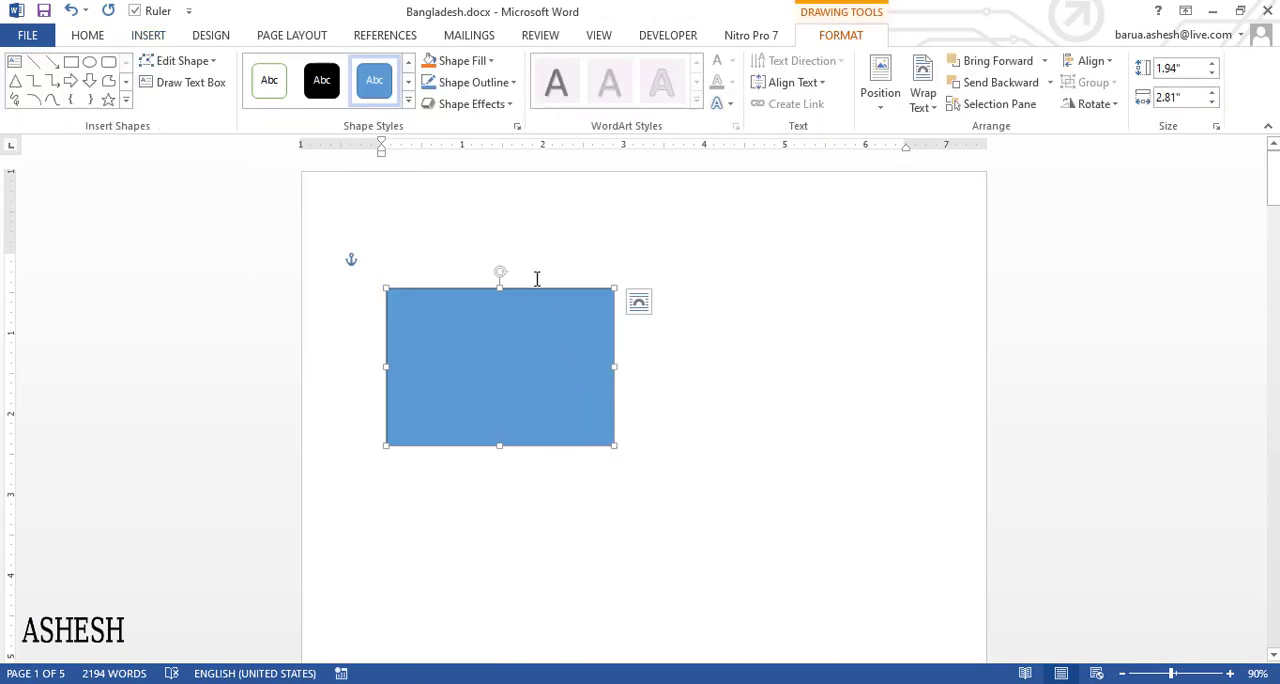
left_click_drag(536, 290, 531, 307)
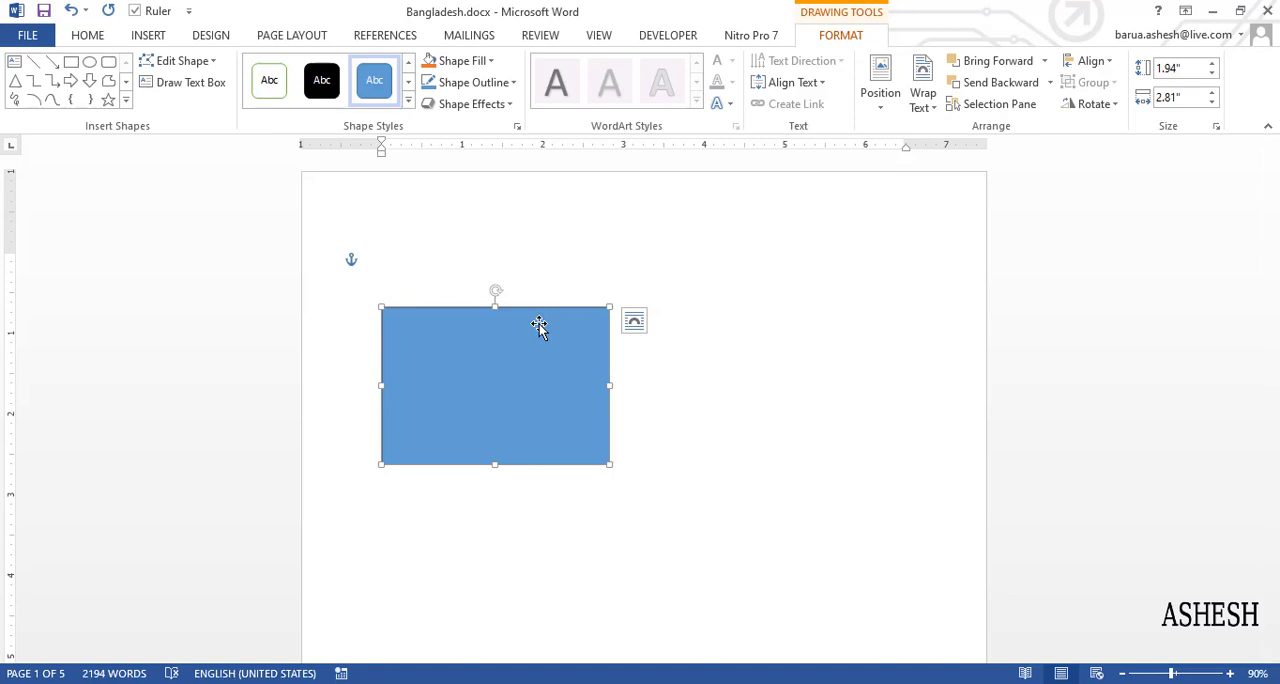
- Apply the white preset shape style with a green outline to the rectangle and move it up slightly
left_click(408, 102)
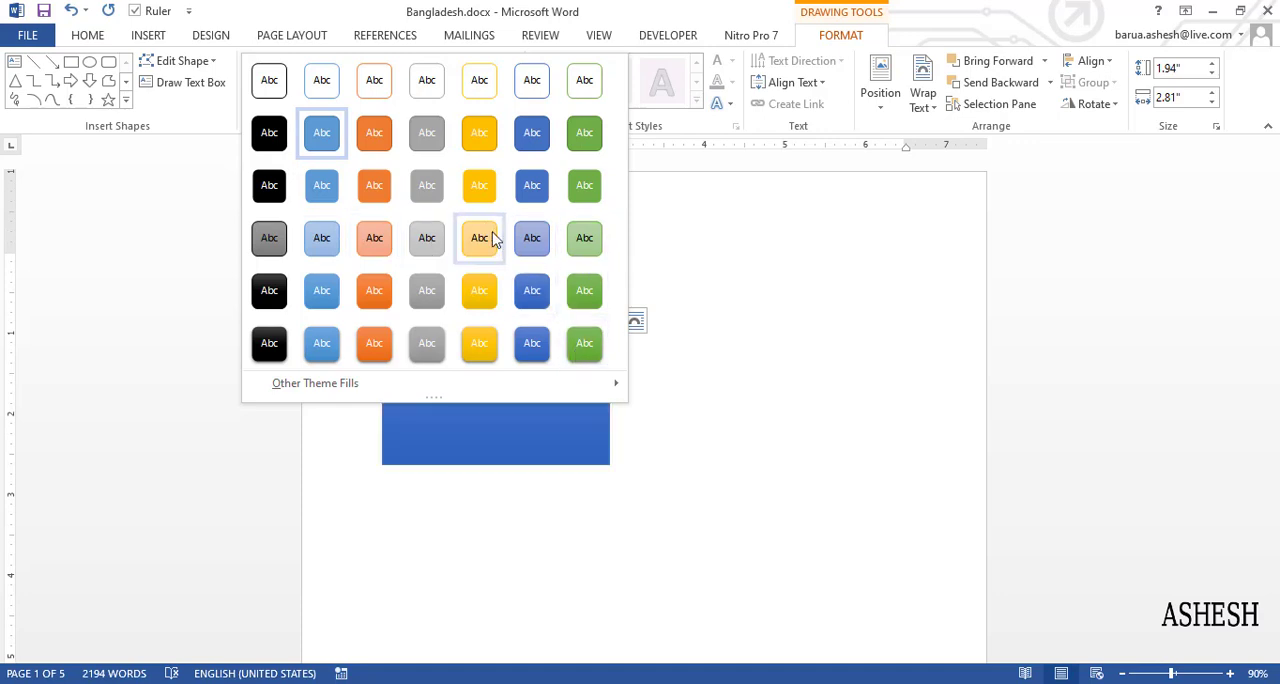
left_click(643, 344)
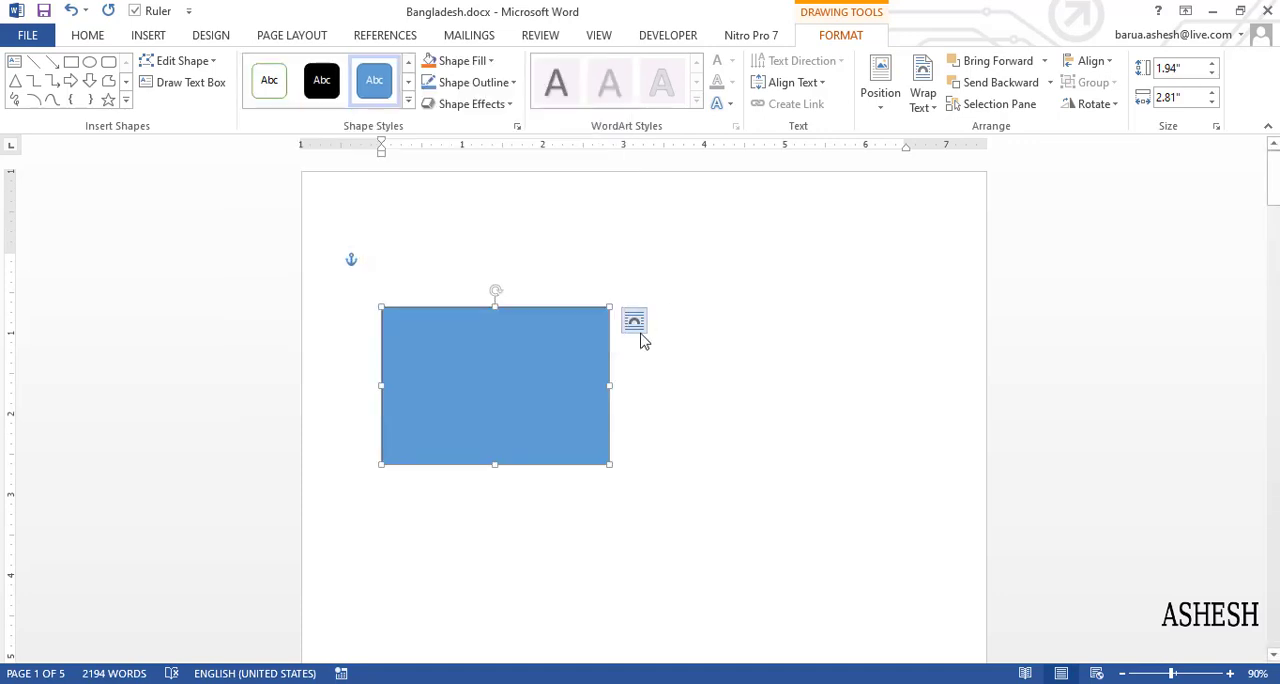
left_click(1230, 673)
left_click(1230, 673)
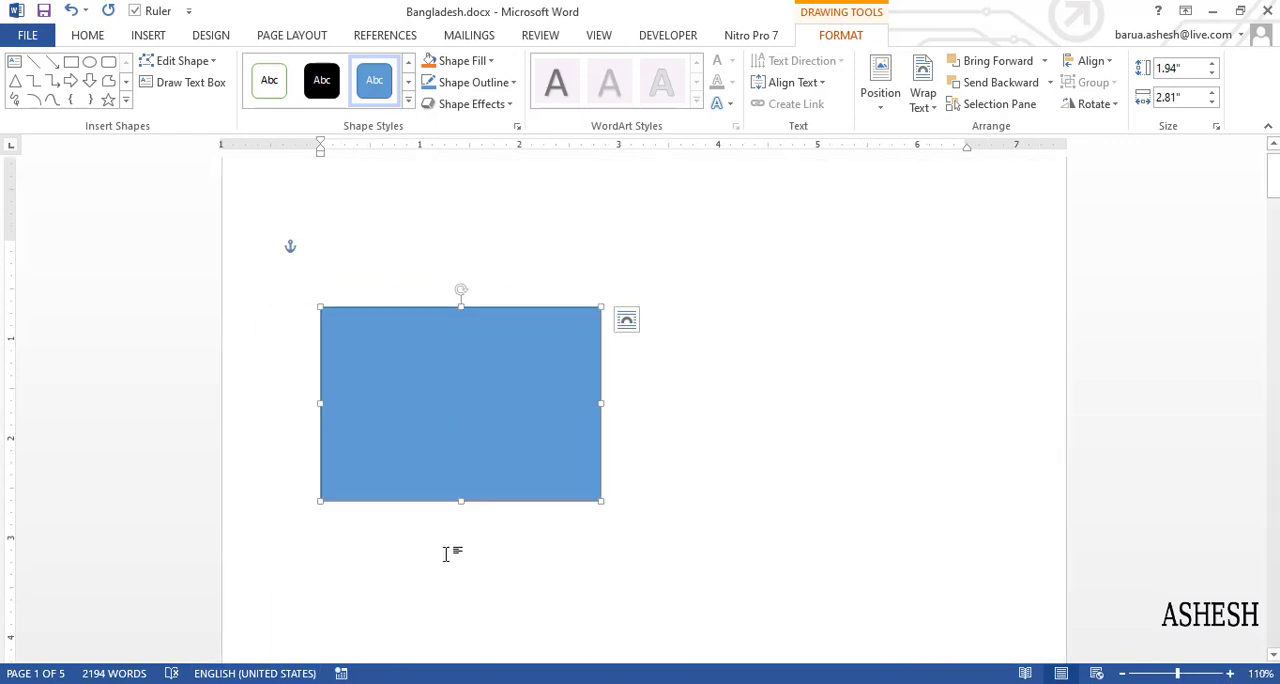
left_click(408, 100)
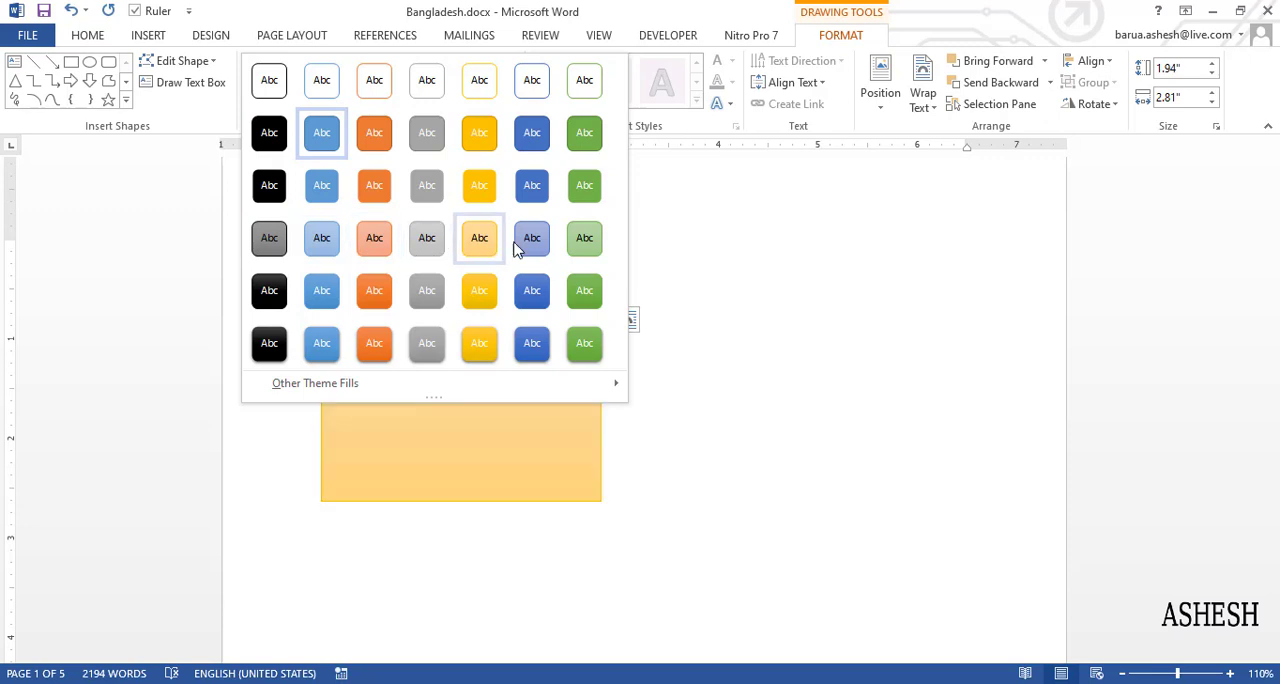
key("Escape")
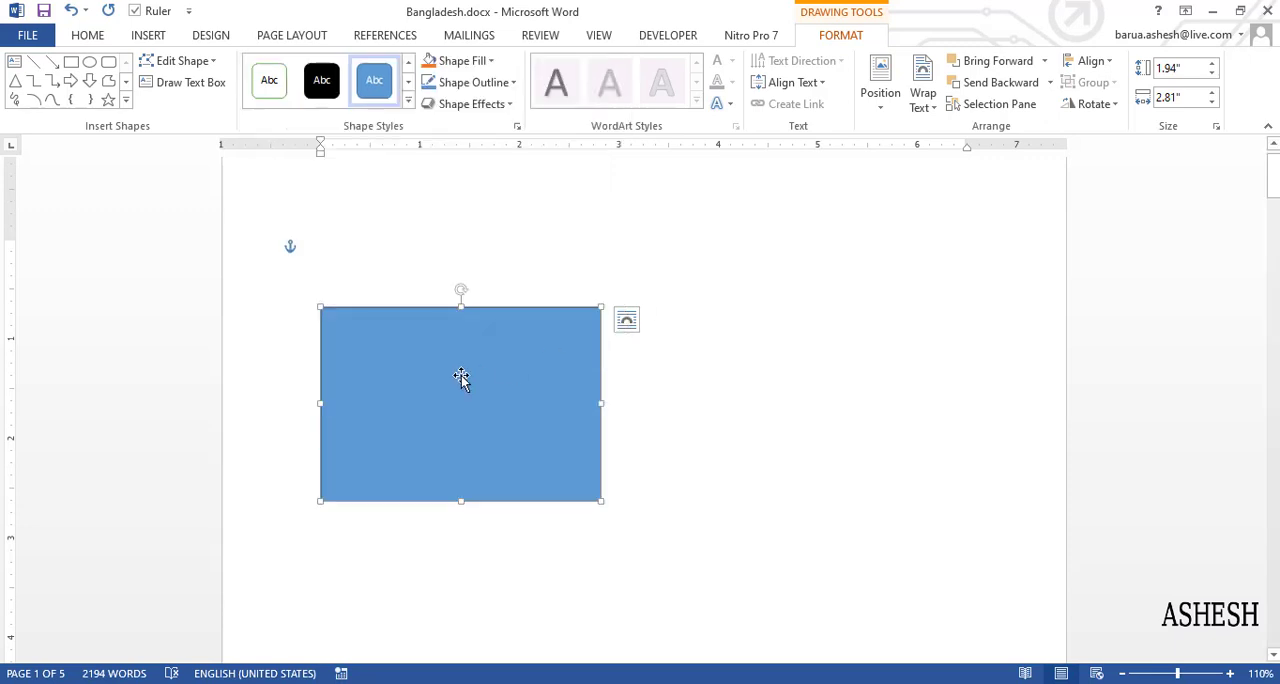
left_click(269, 80)
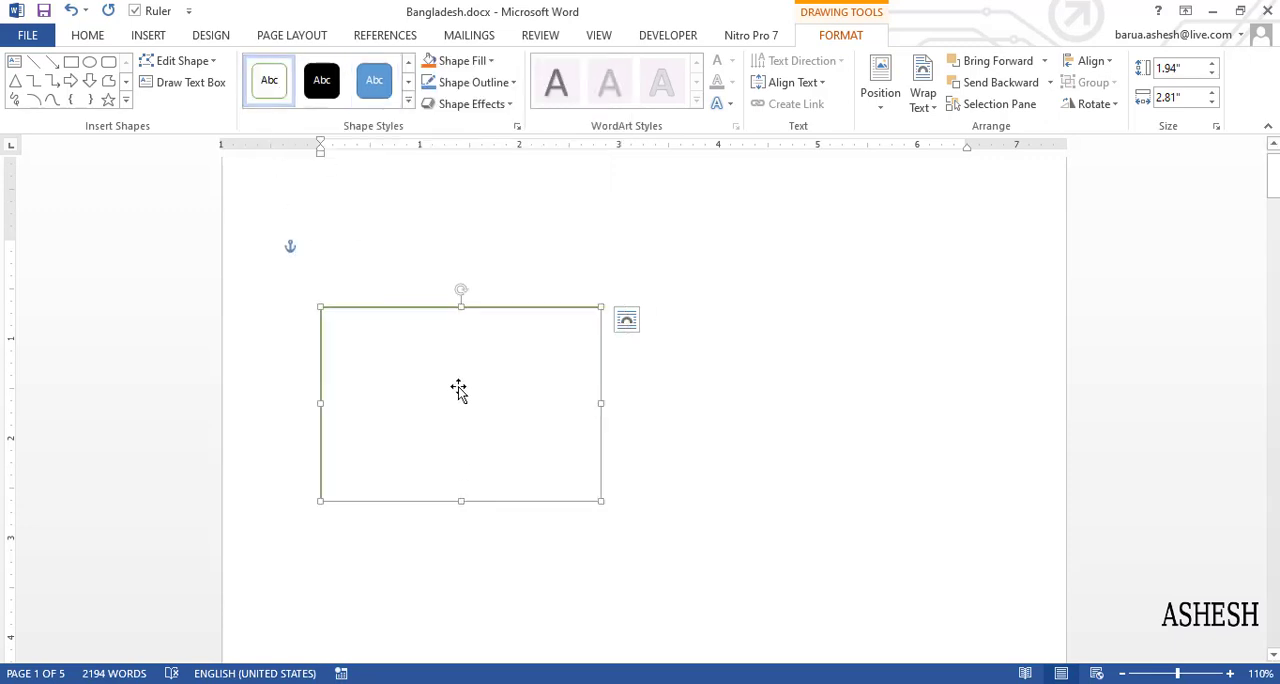
left_click_drag(492, 316, 506, 266)
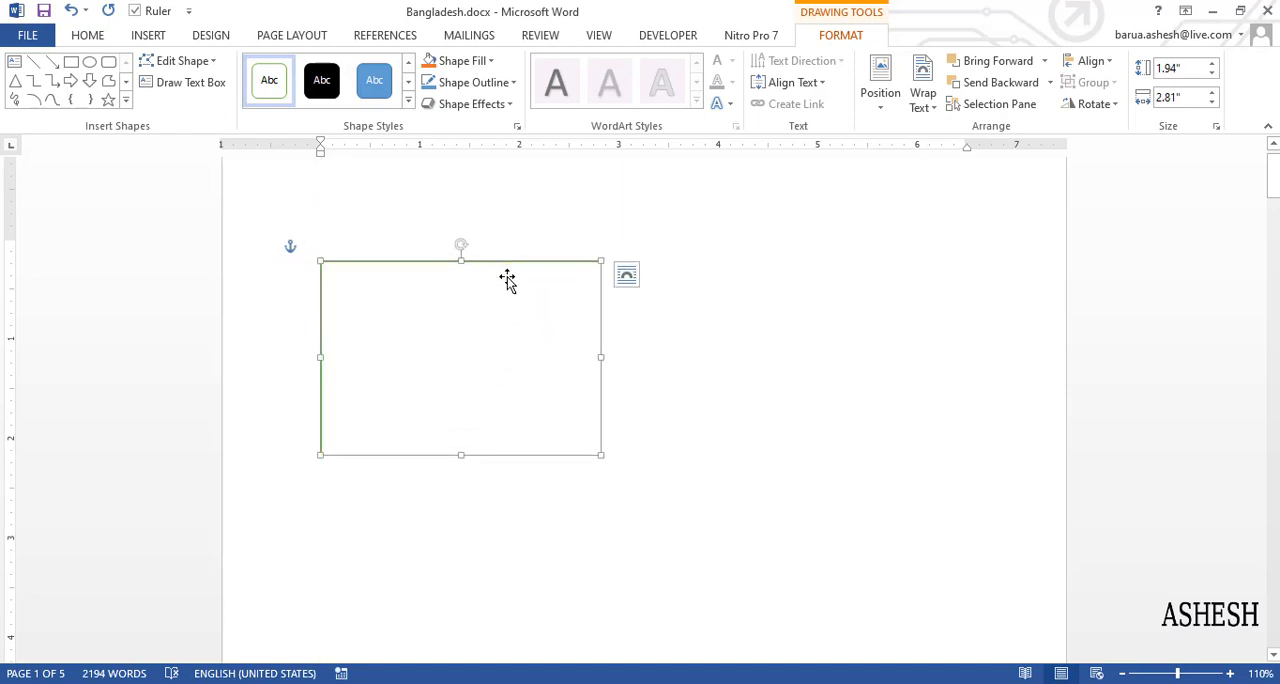
- Set the rectangle to No Fill and its outline color to black
left_click(489, 62)
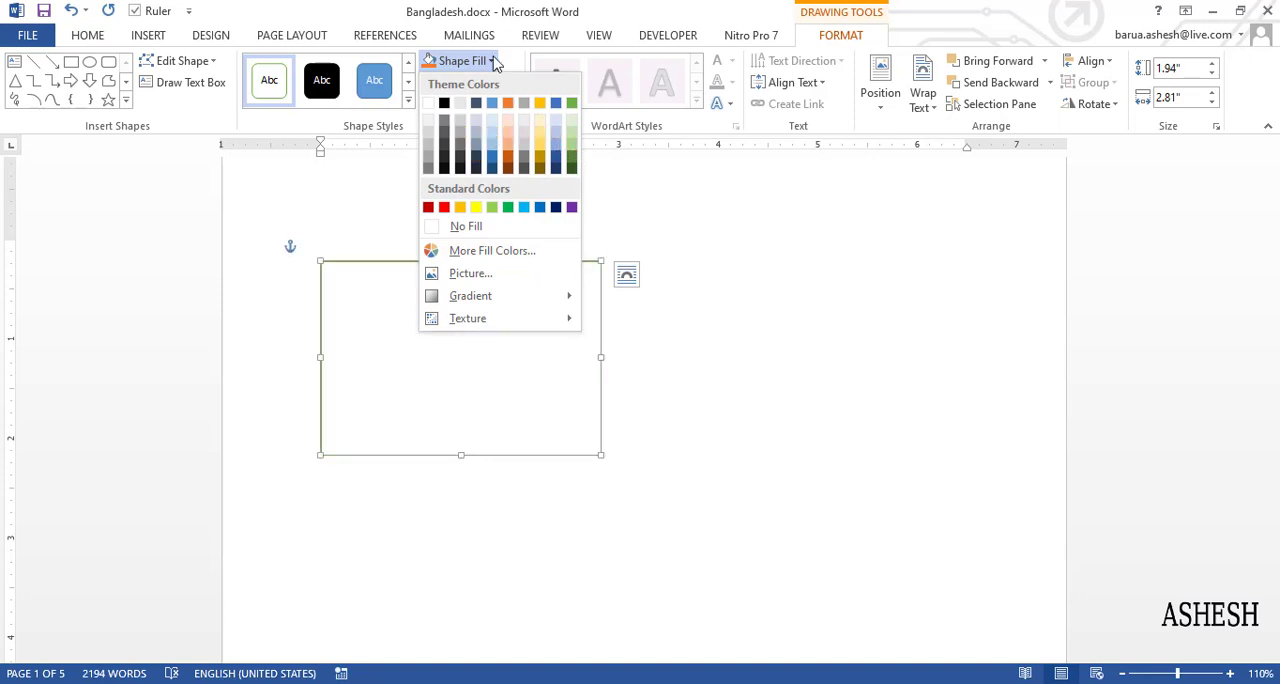
left_click(458, 226)
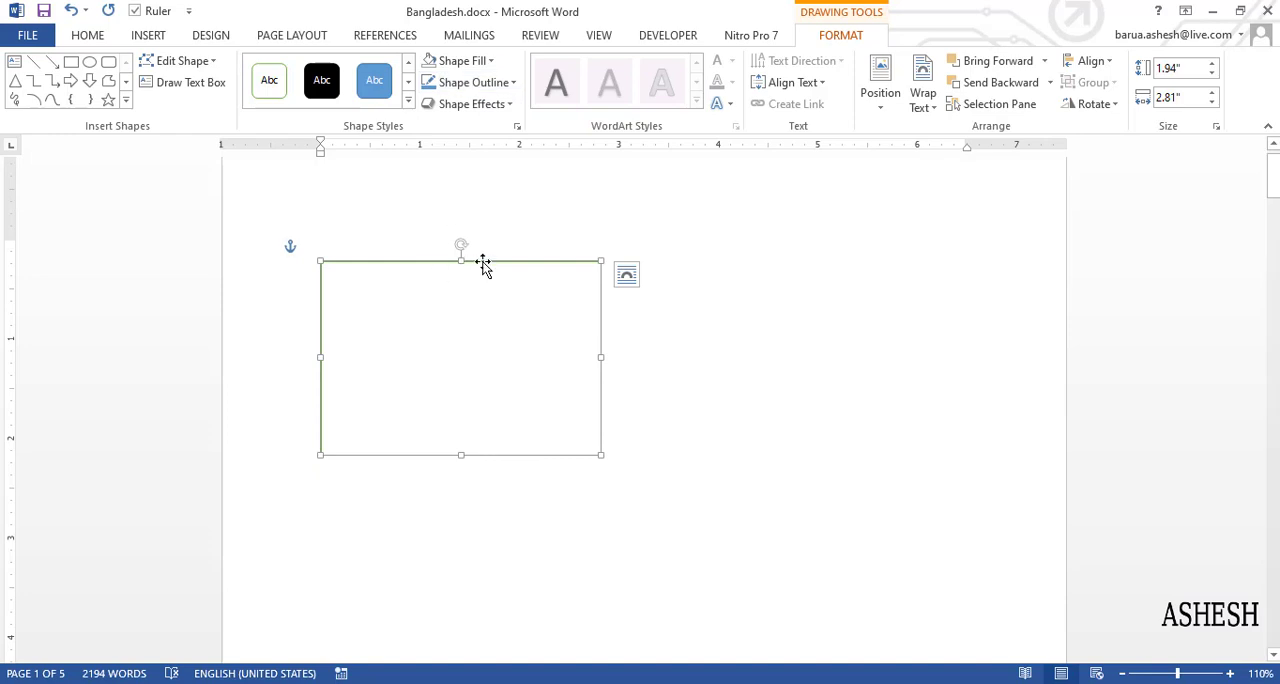
left_click(510, 83)
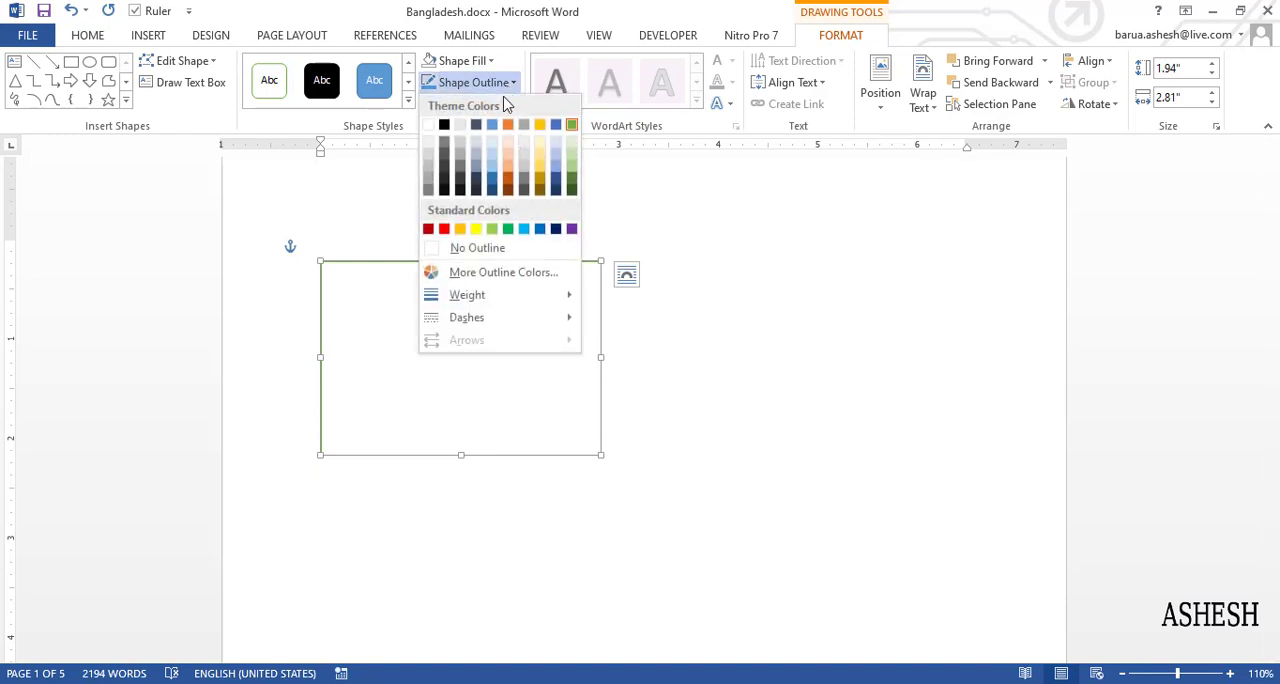
left_click(444, 124)
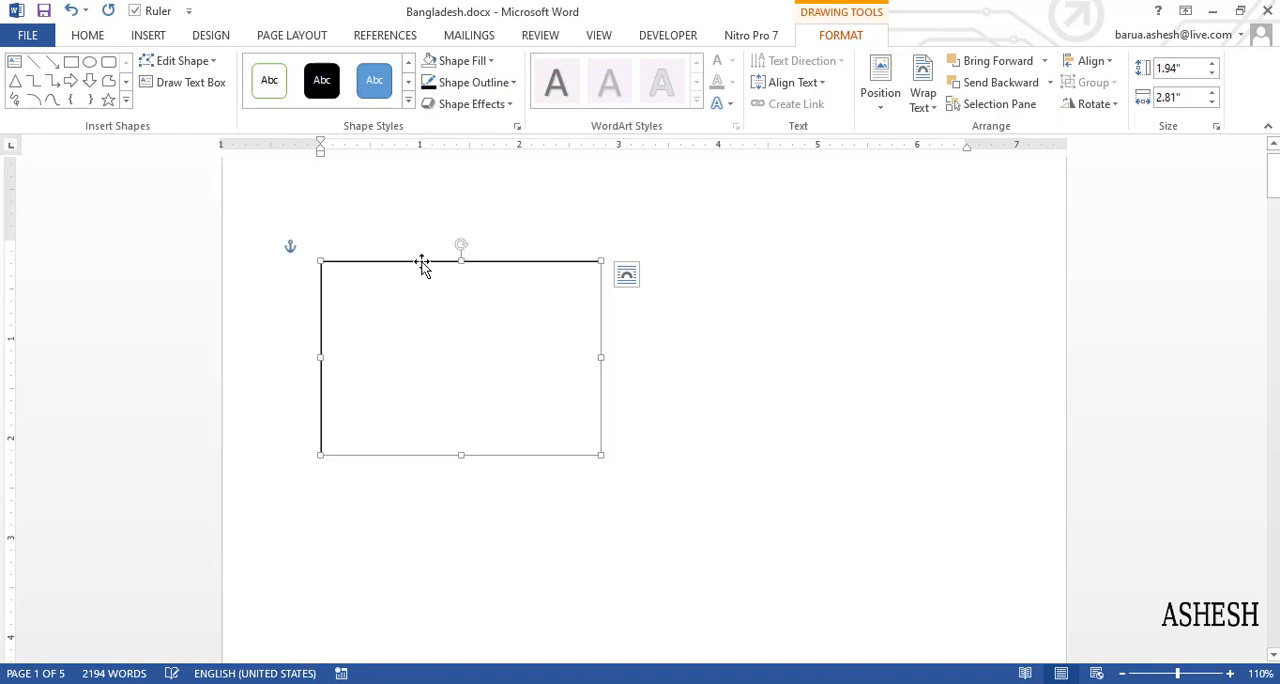
- Set the rectangle's outline weight to 2¼ pt and deselect the shape
left_click(512, 83)
mouse_move(569, 295)
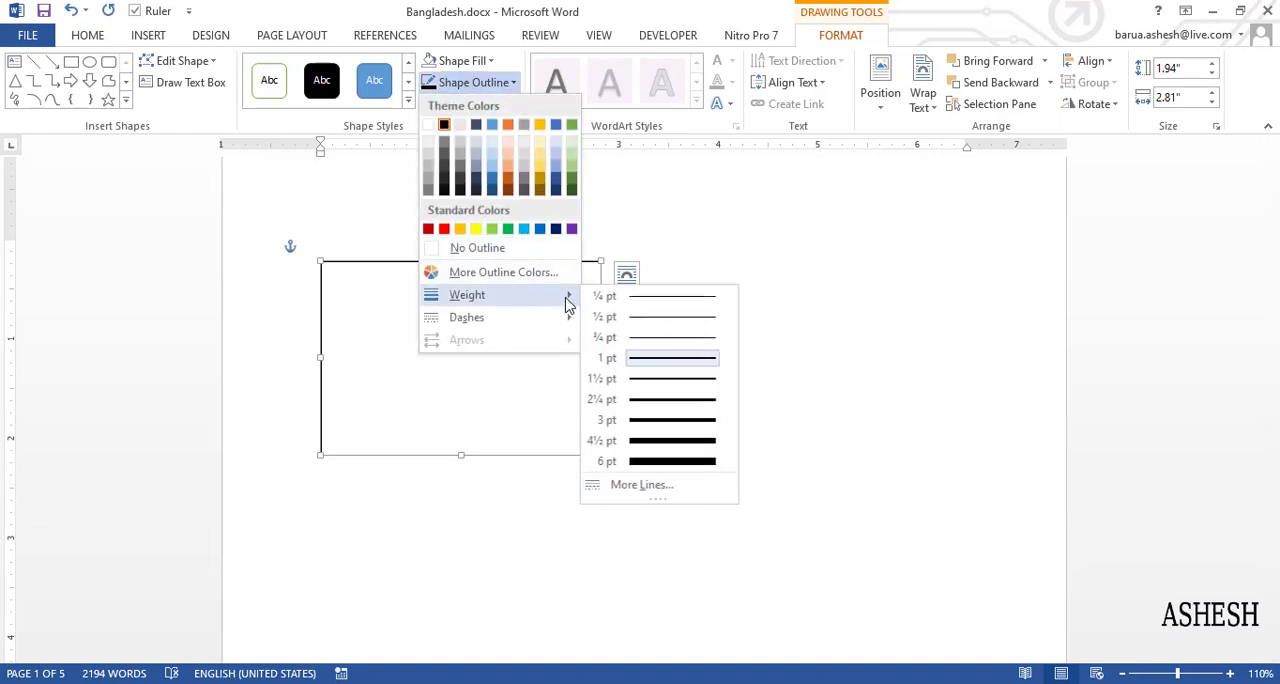
left_click(649, 413)
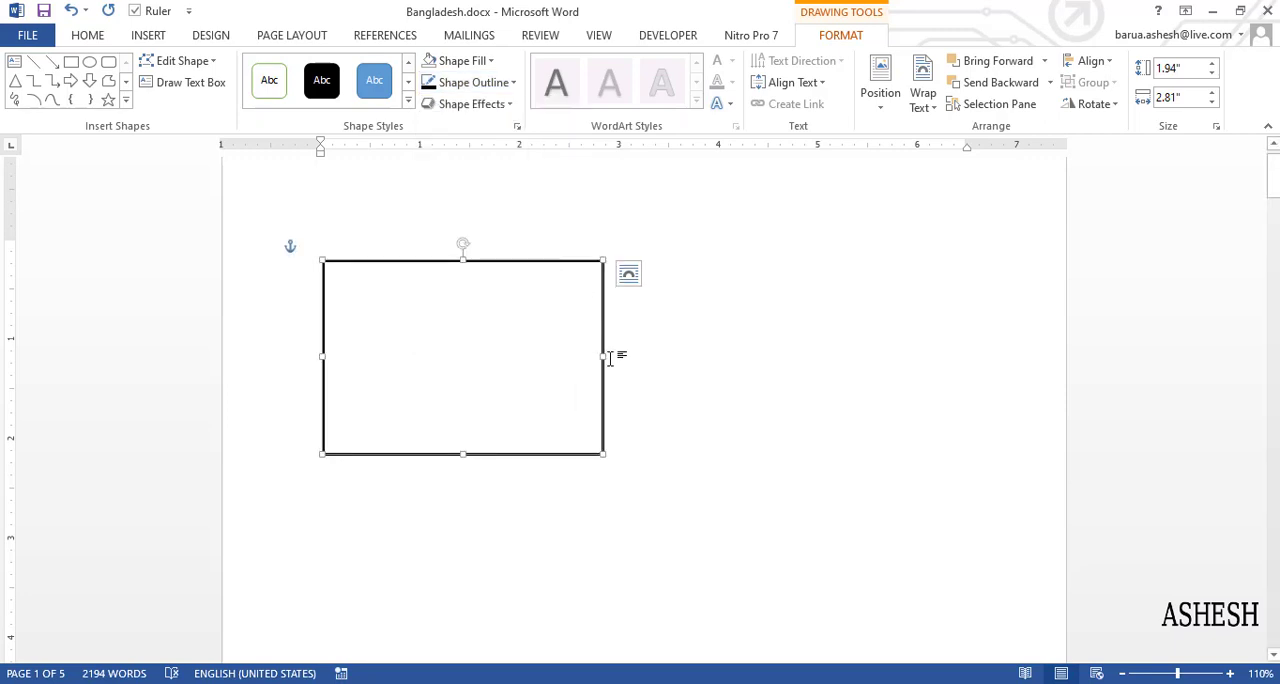
left_click(726, 363)
- Change the rectangle's outline to the long dash-dot line style and deselect the shape
left_click(590, 268)
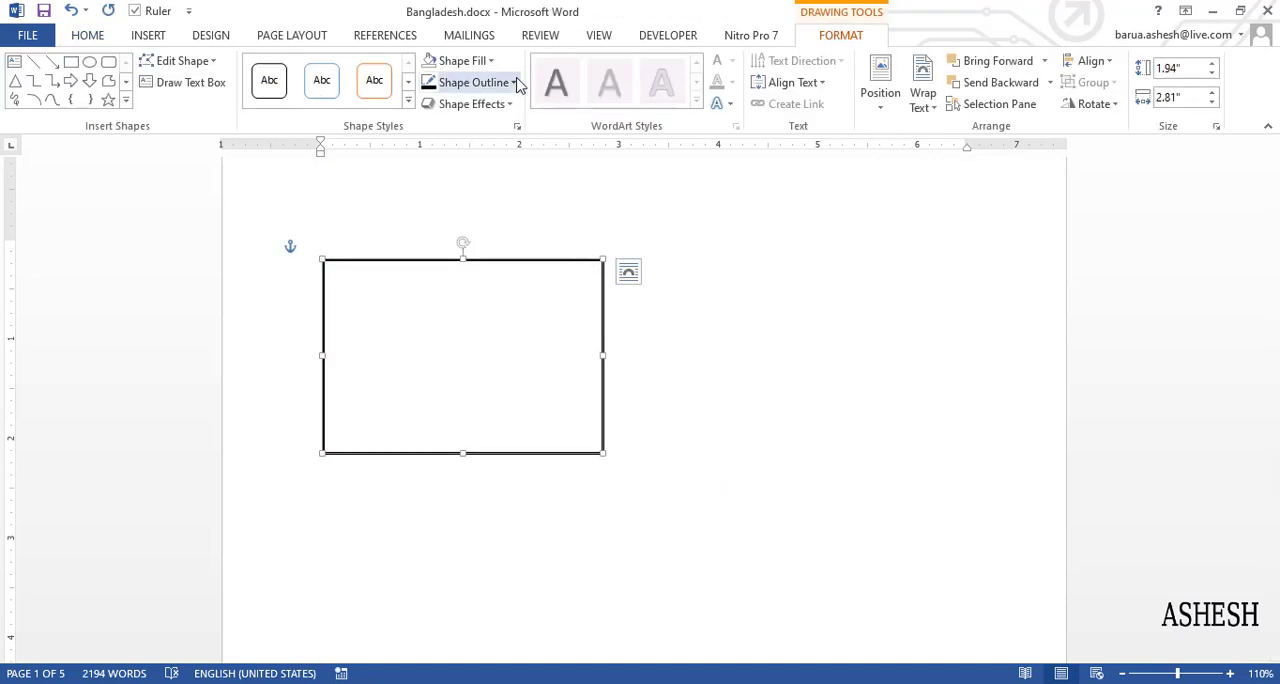
left_click(512, 82)
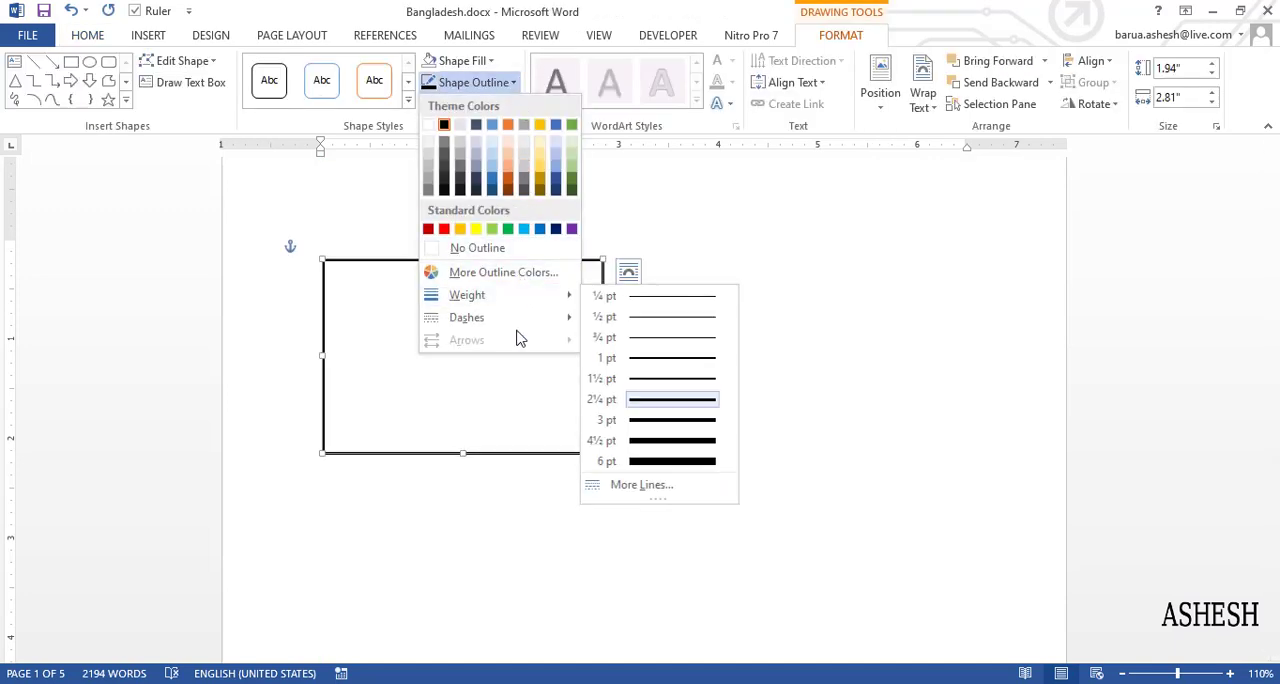
mouse_move(523, 320)
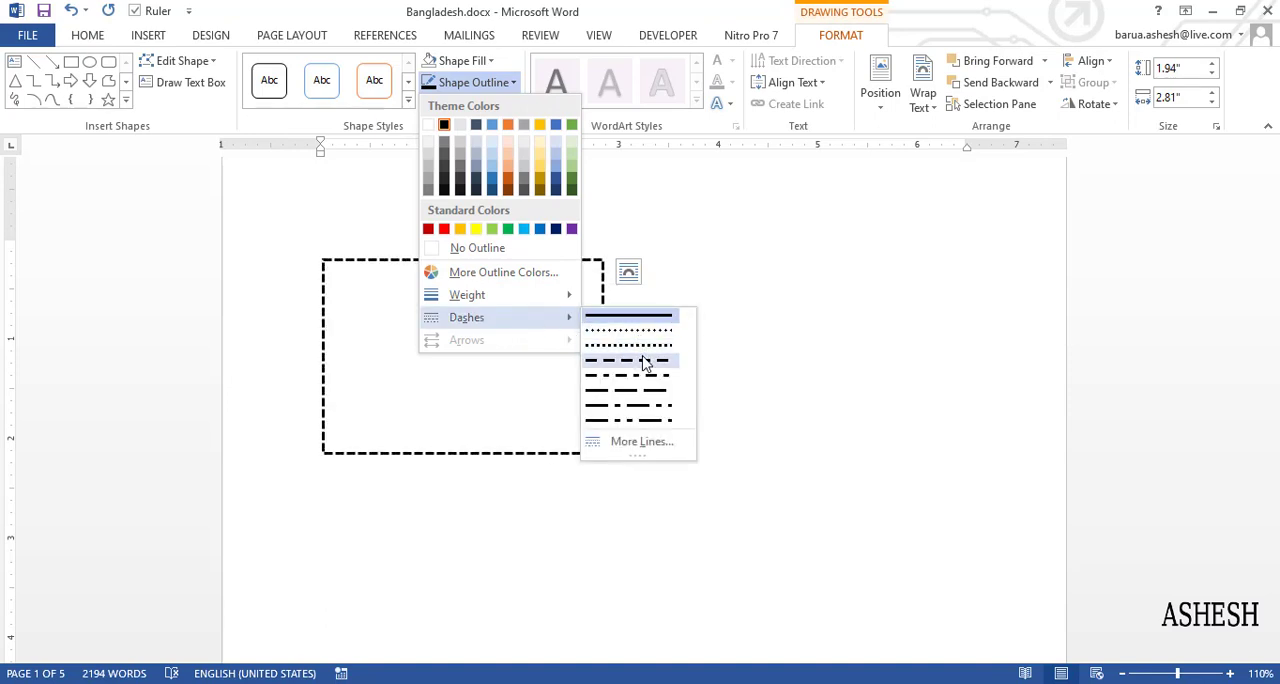
left_click(632, 420)
left_click(587, 287)
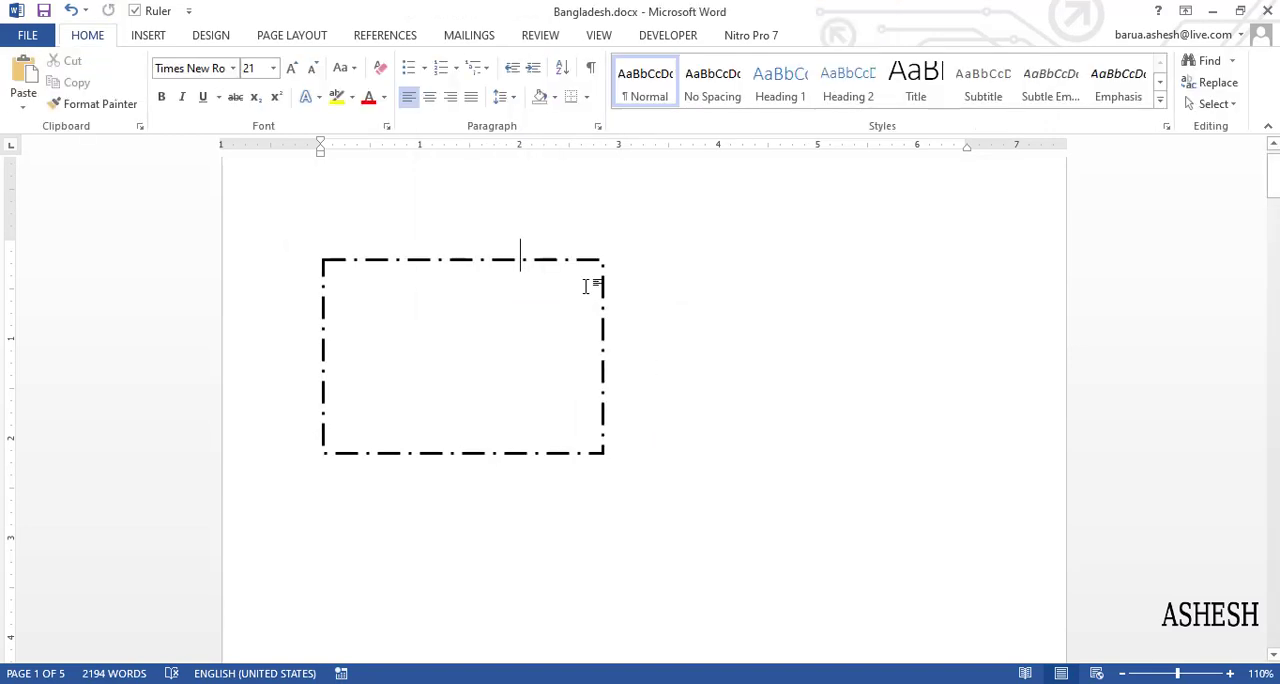
- Move the dash-dot rectangle slightly down and shrink it to about 2.05" wide and 1.35" high
left_click(539, 259)
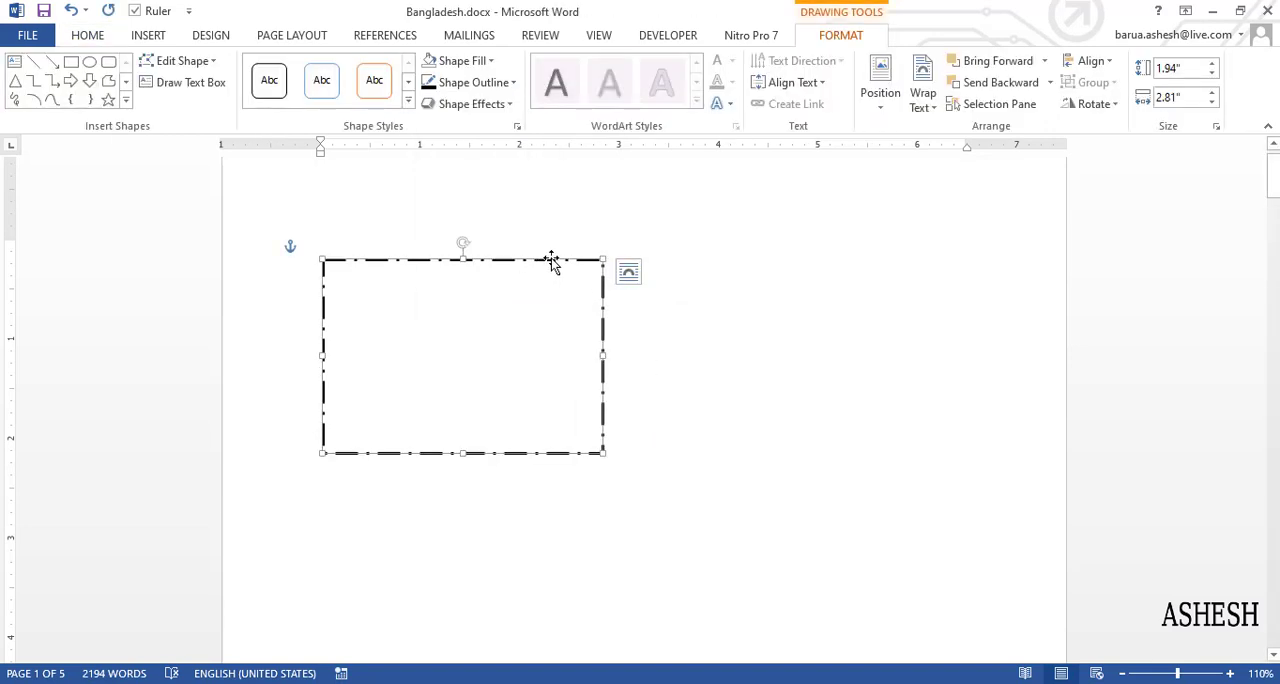
left_click_drag(552, 260, 550, 305)
left_click_drag(603, 498, 527, 439)
- Try duplicating the dash-dot rectangle with copy and paste and moving the copy aside, and undo the duplication
key("ctrl+c")
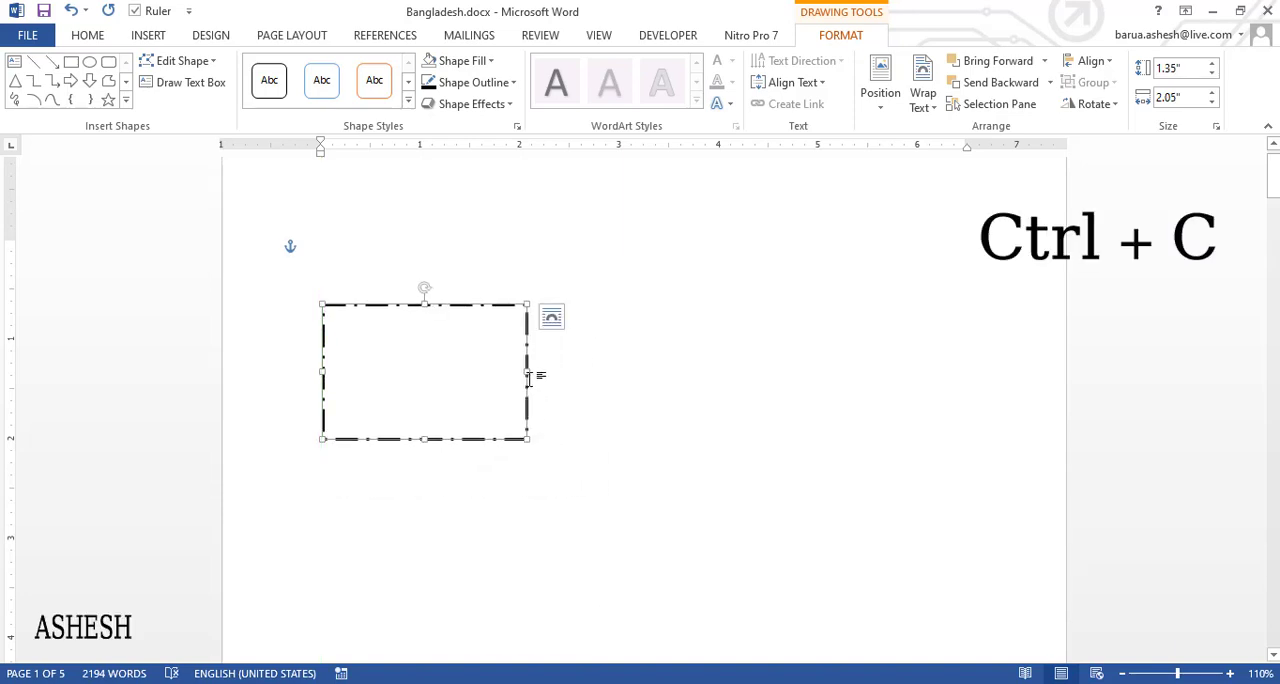
key("ctrl+v")
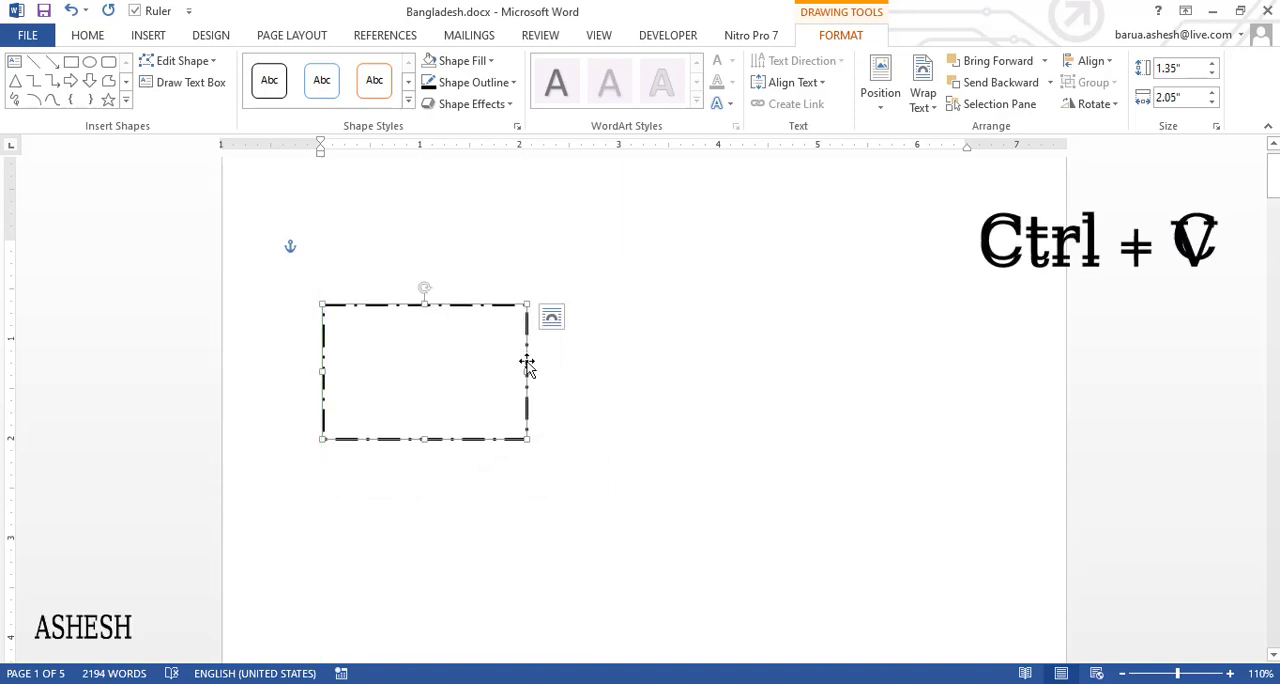
left_click_drag(491, 246, 975, 316)
key("ctrl+z")
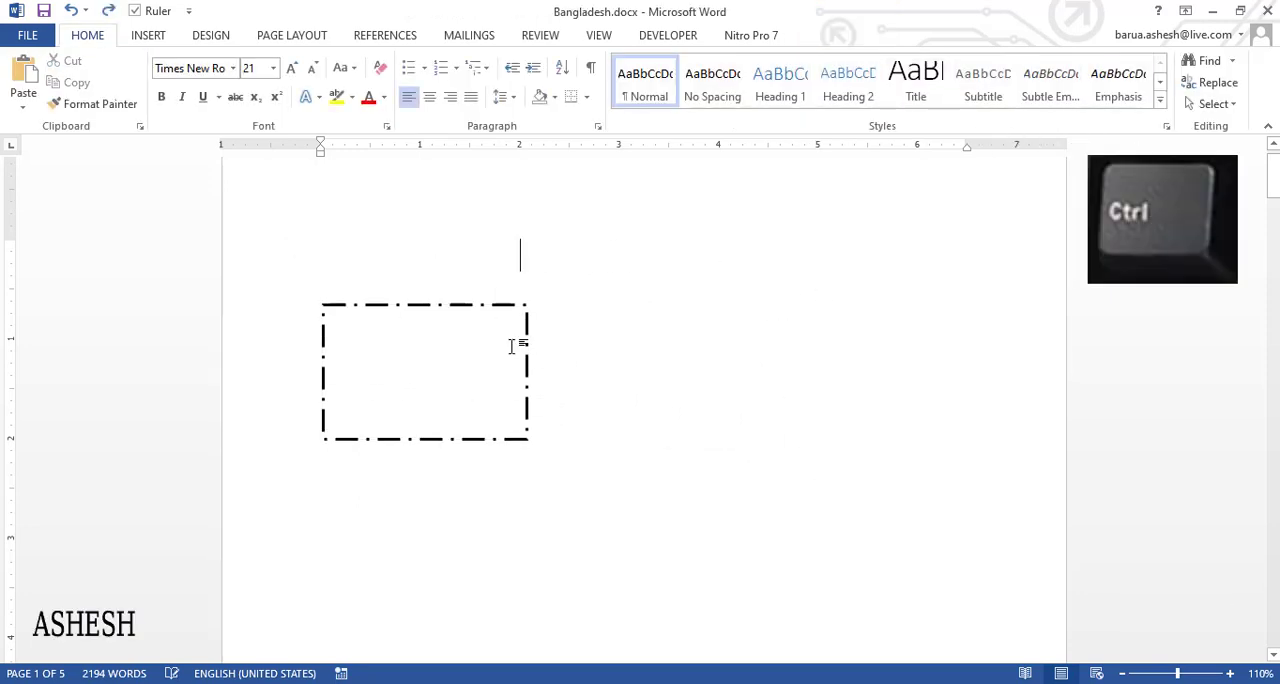
- Duplicate the dash-dot rectangle about 4.1" to its right on the same level and deselect the copy
left_click(494, 306)
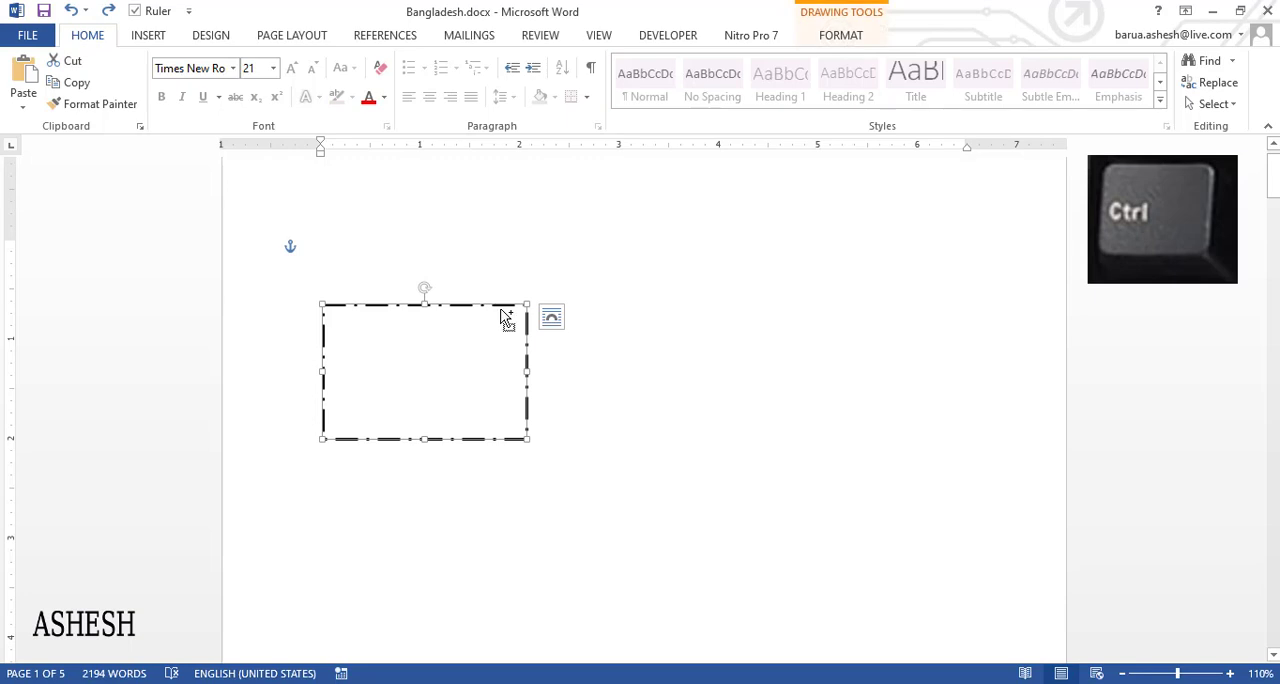
mouse_move(505, 317)
left_mouse_down()
mouse_move(820, 334)
mouse_move(889, 294)
left_mouse_up()
left_click(705, 371)
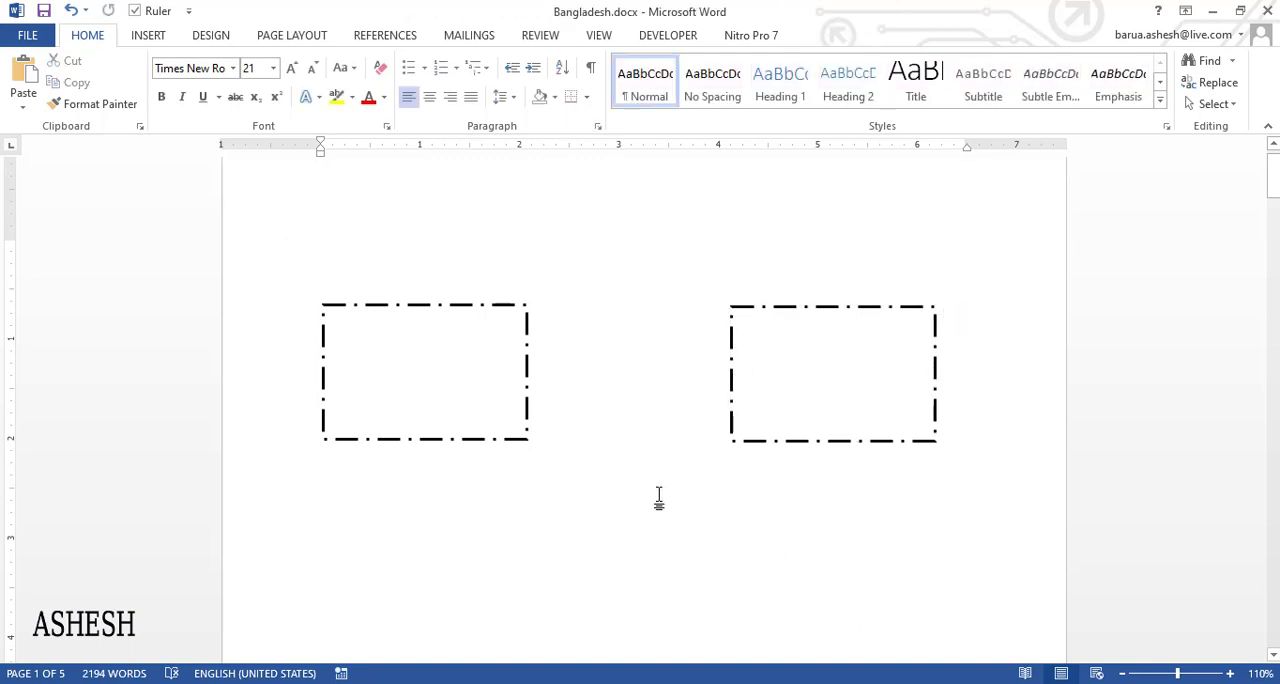
- Undo the duplicate together with the earlier rectangle work and the inserted new page
key("ctrl+z")
key("ctrl+z")
key("ctrl+z")
key("ctrl+z")
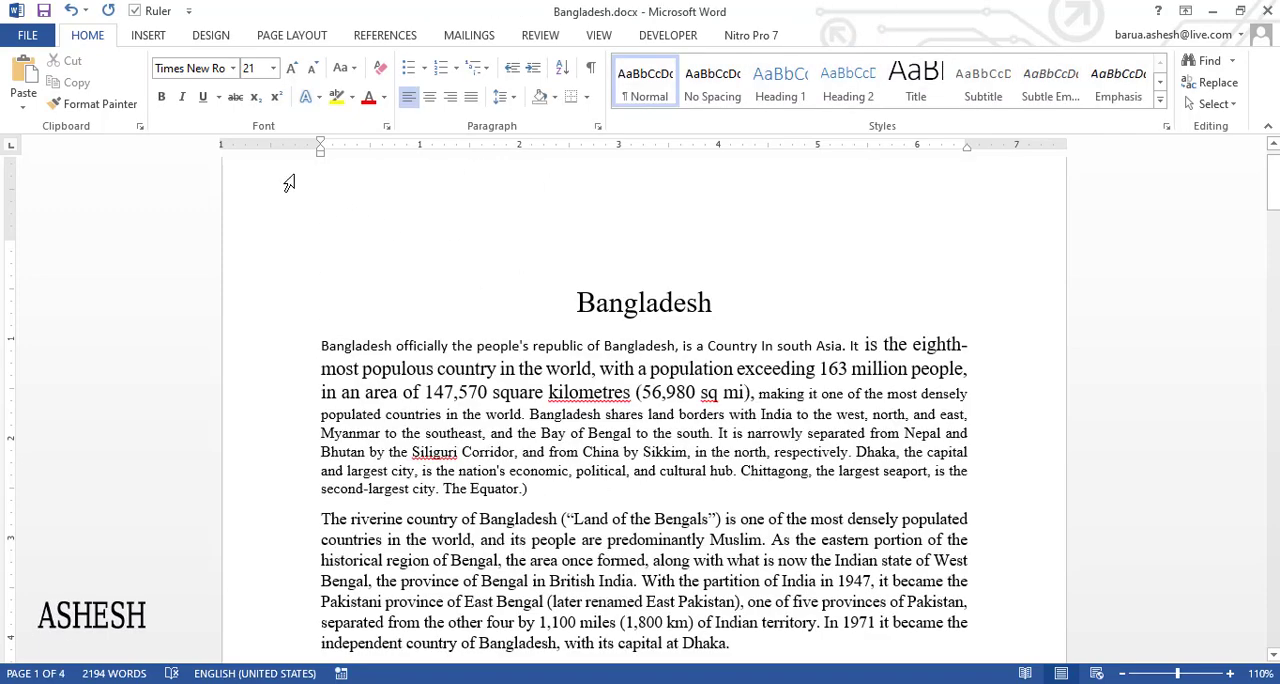
- Draw a rectangle shape about 2.4" wide and 1.9" high over the start of the text, left of the Bangladesh title
left_click(147, 35)
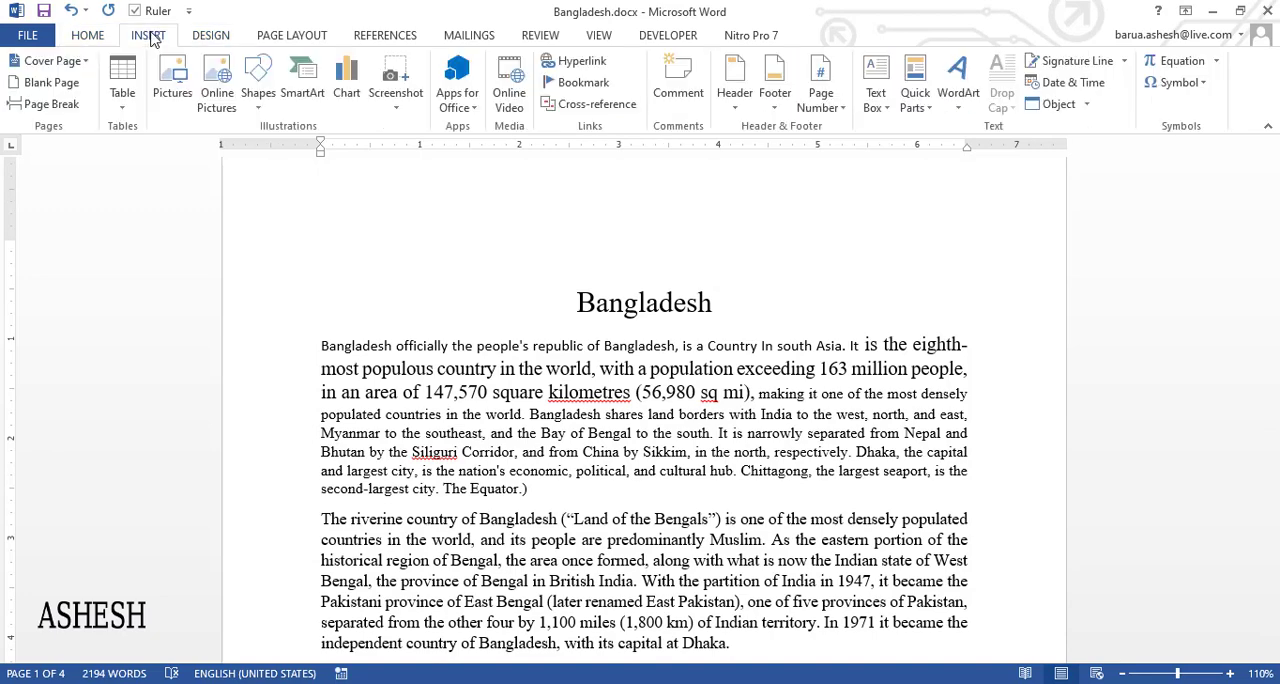
left_click(258, 95)
key("Escape")
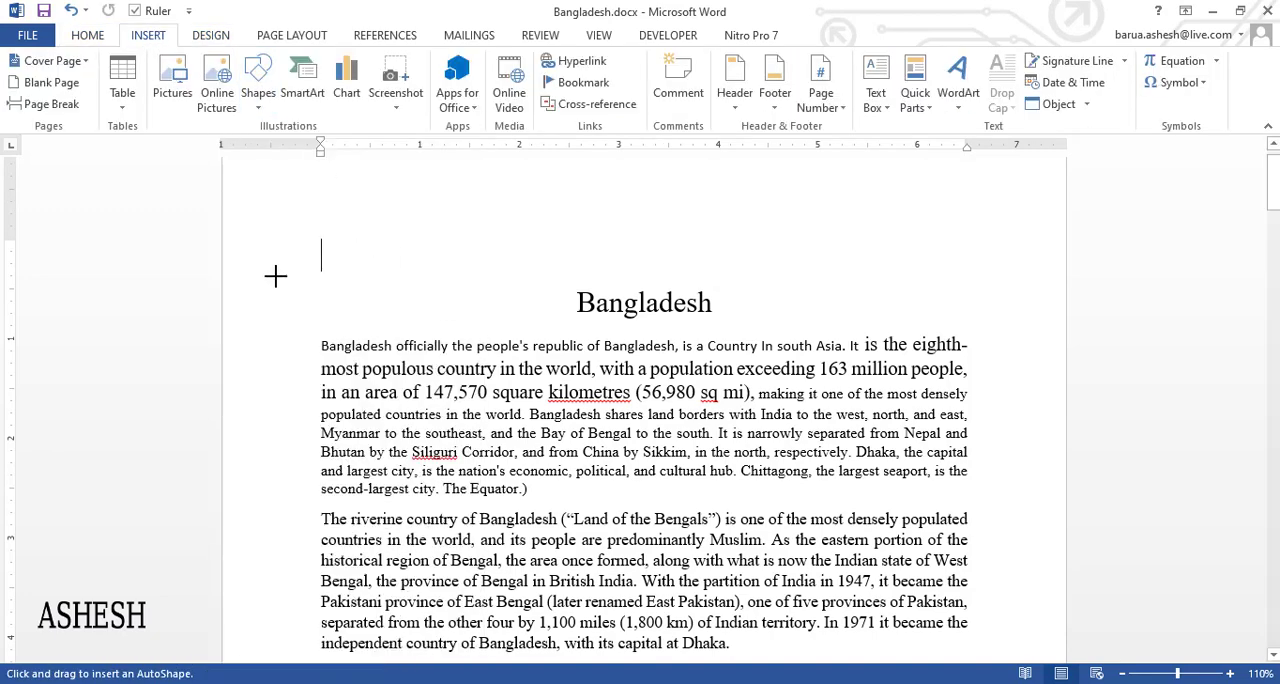
mouse_move(271, 228)
left_mouse_down()
mouse_move(414, 362)
mouse_move(512, 418)
left_mouse_up()
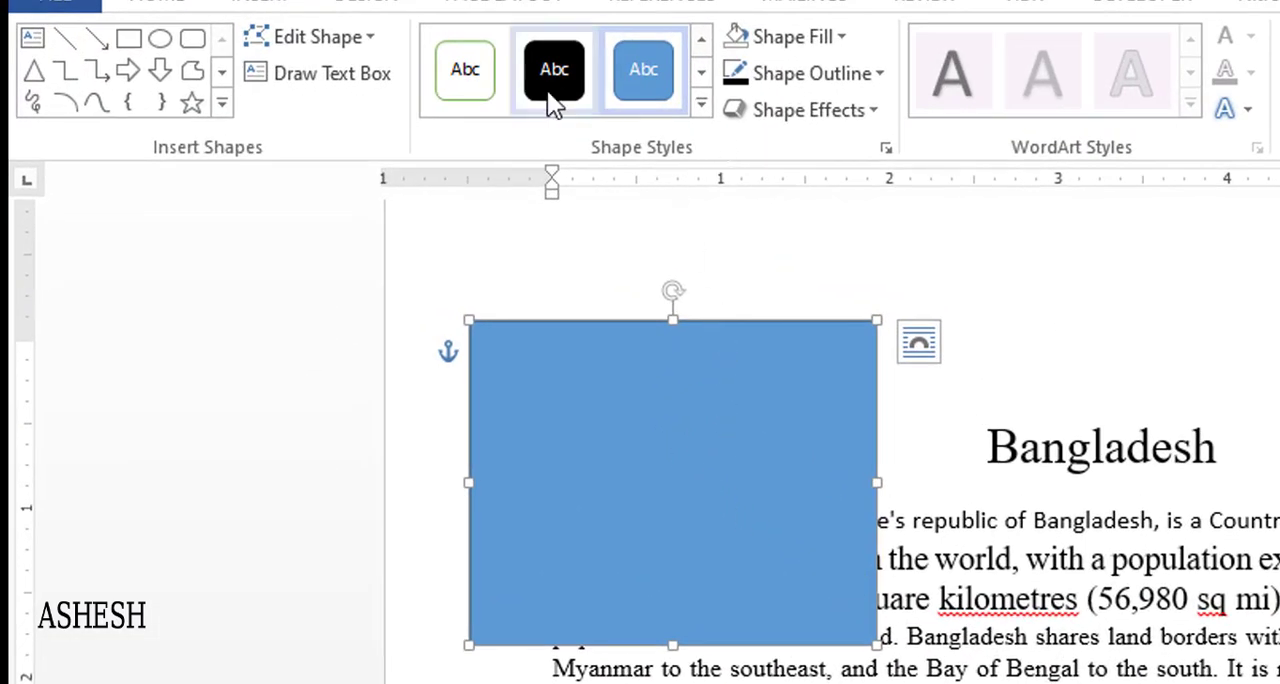
- Try the white-fill, green-outline preset style on the rectangle, remove its outline and deselect it
left_click(467, 78)
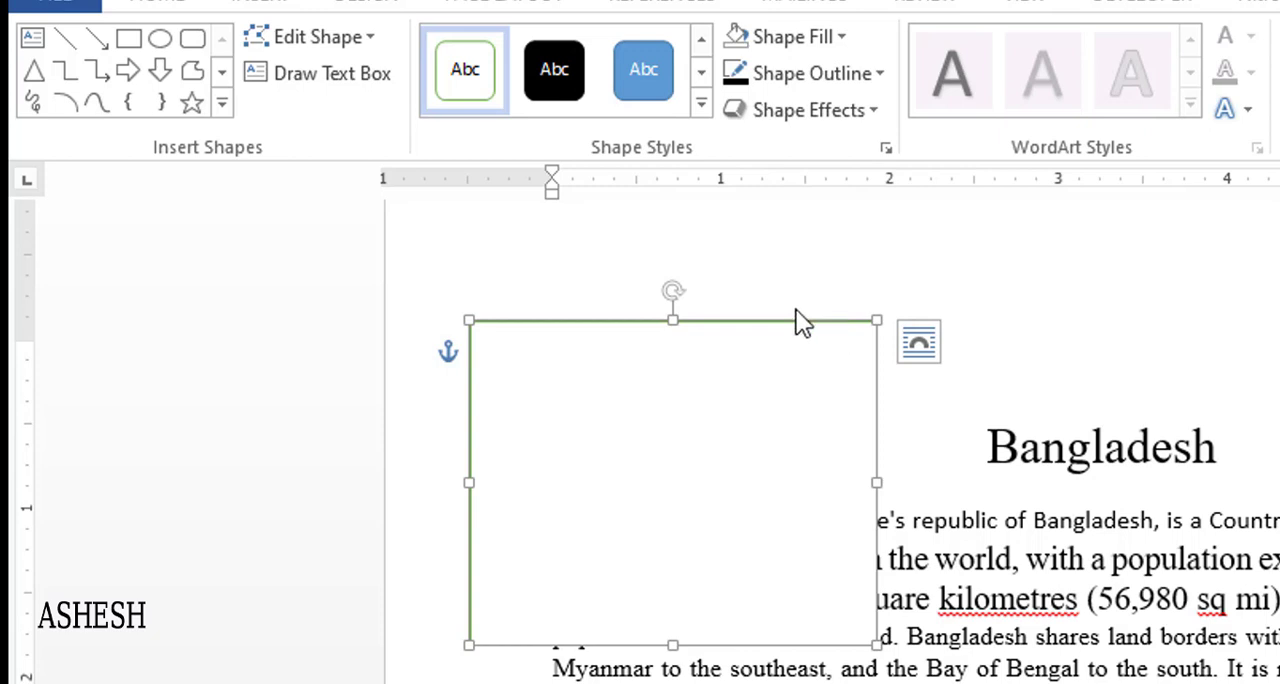
left_click(814, 348)
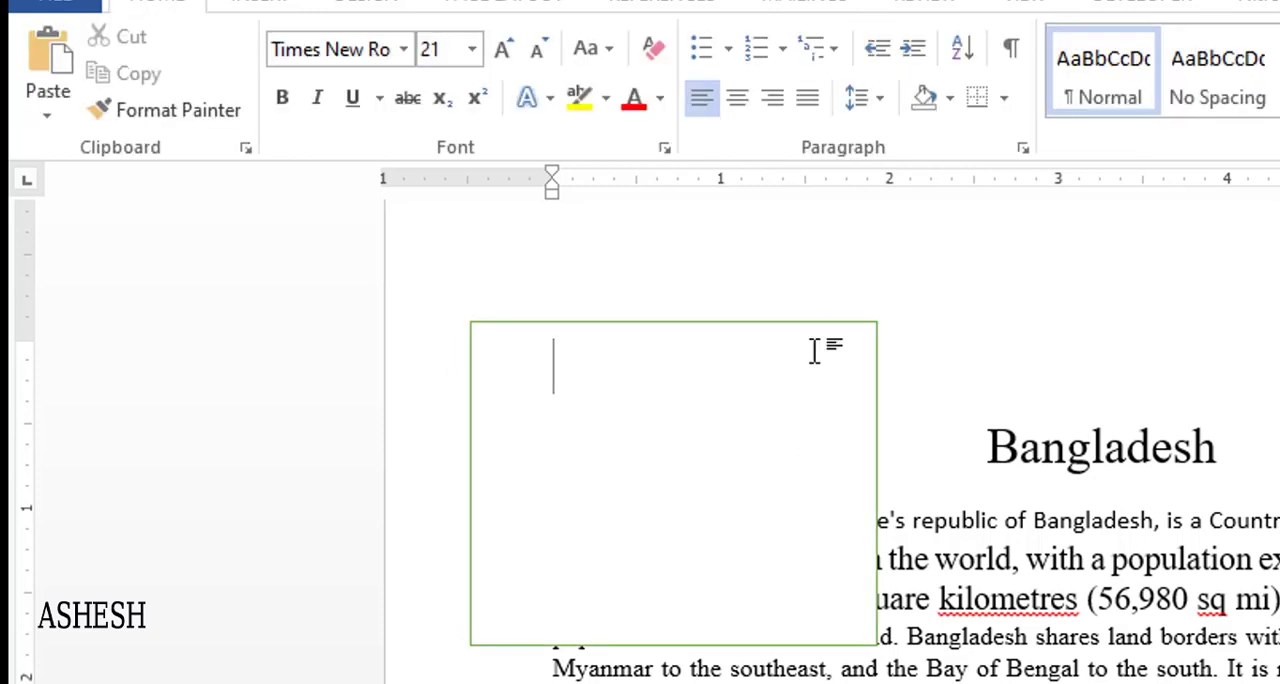
left_click(660, 321)
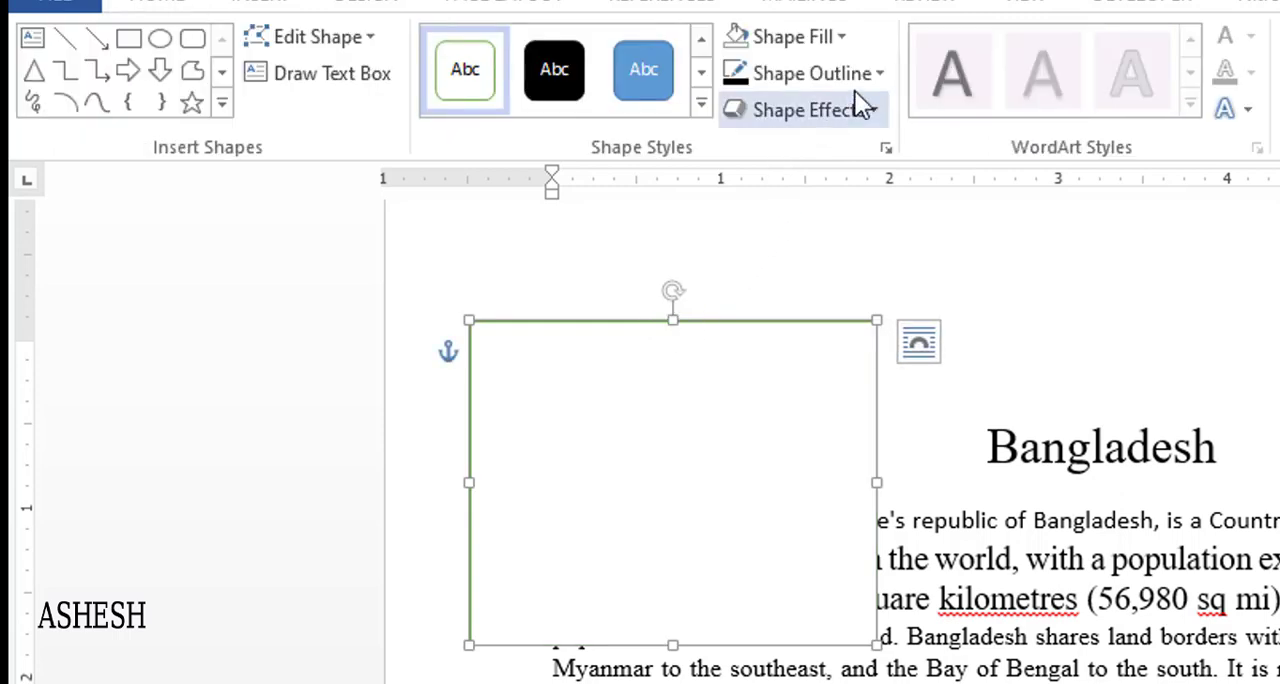
left_click(867, 76)
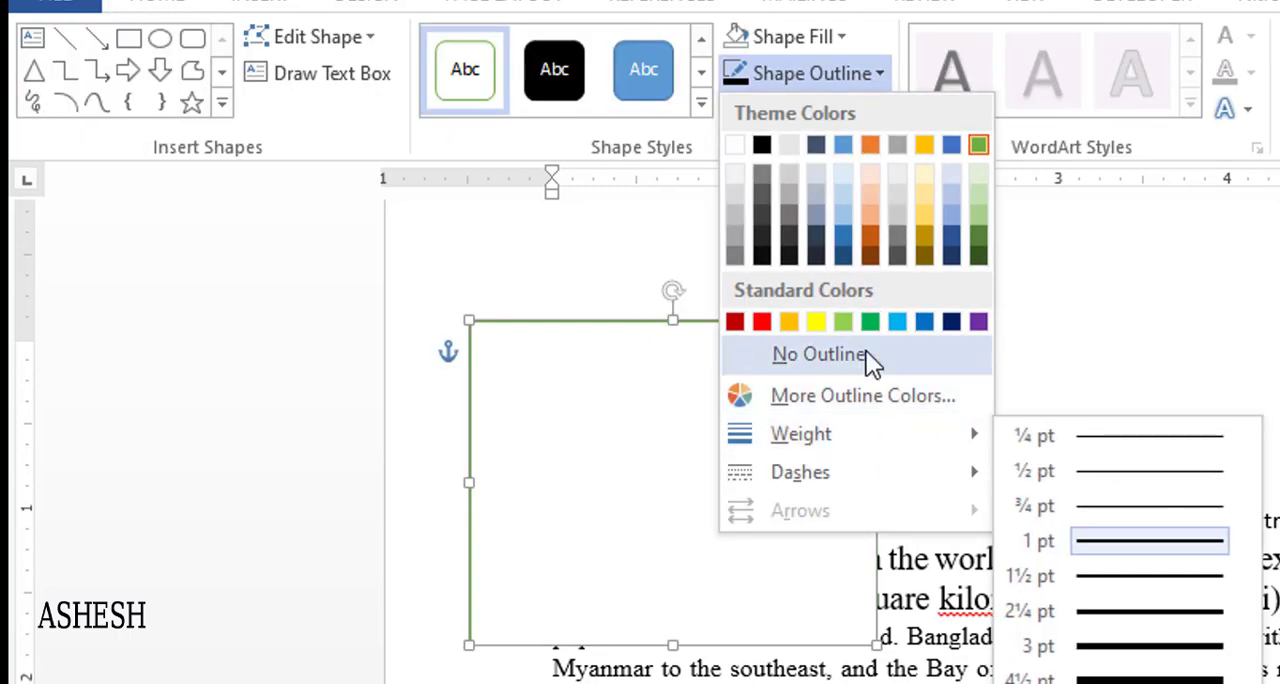
left_click(866, 351)
left_click(960, 350)
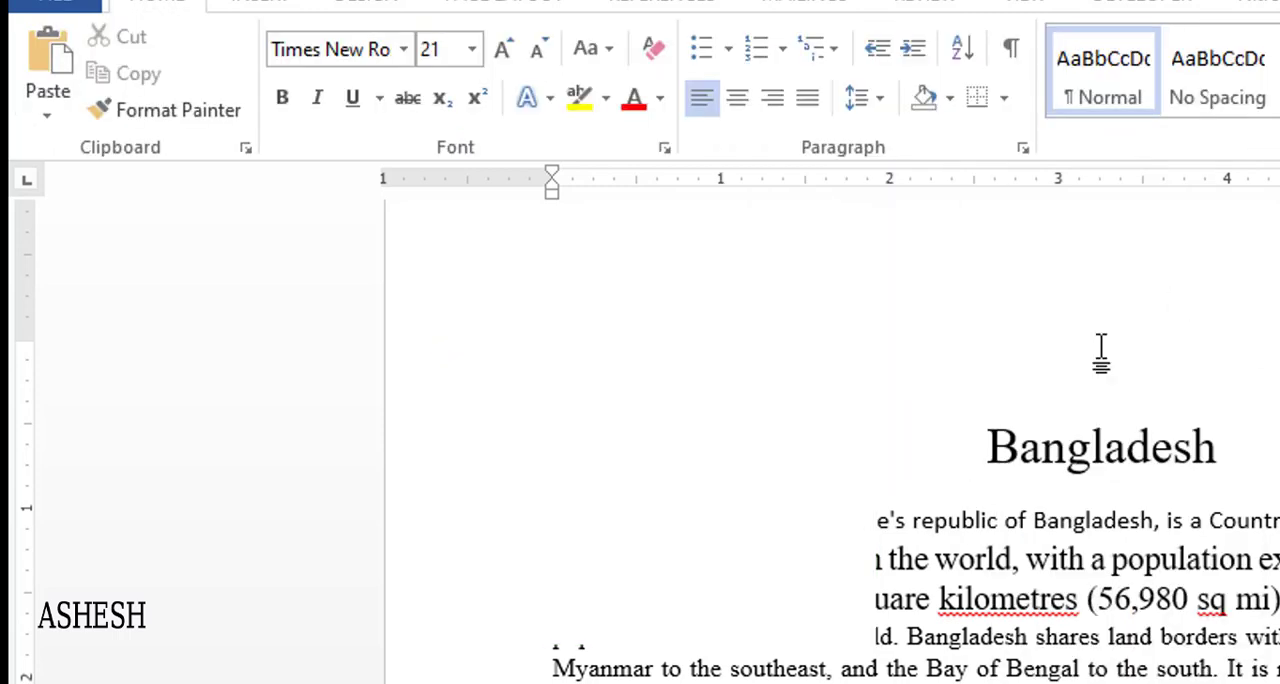
- Reselect the outline-less rectangle and give it a black outline with a 1½ pt weight
double_click(851, 343)
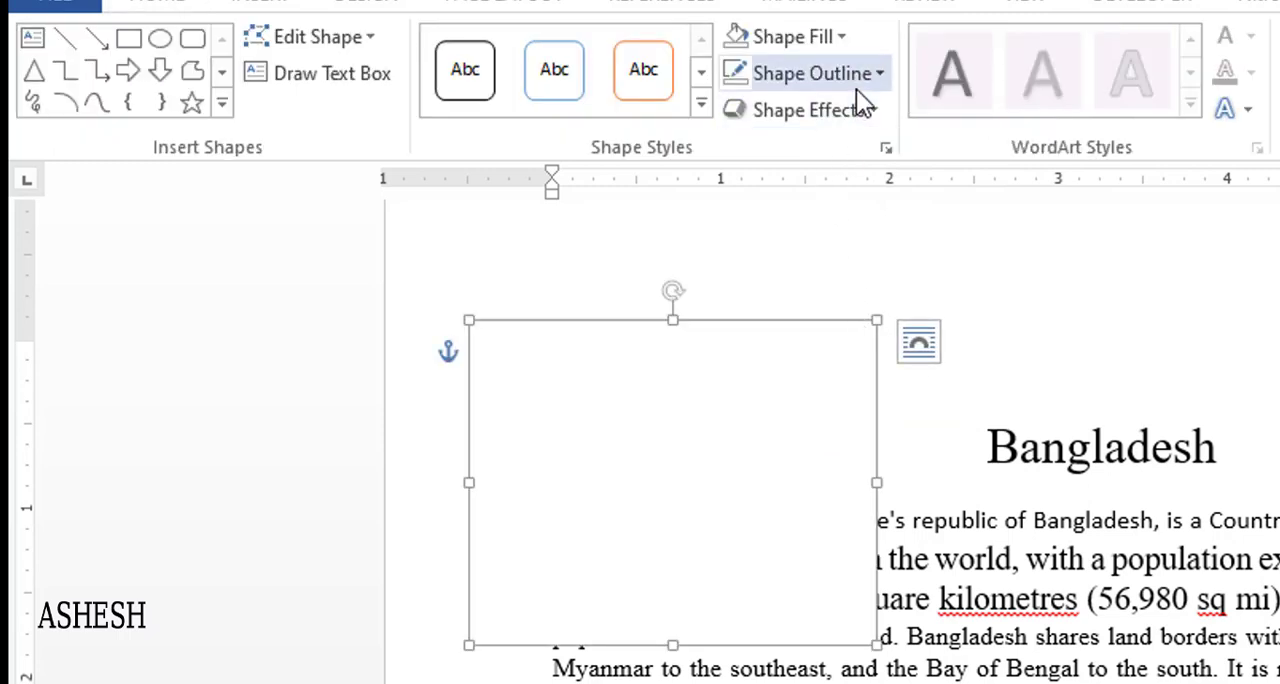
left_click(858, 84)
left_click(760, 146)
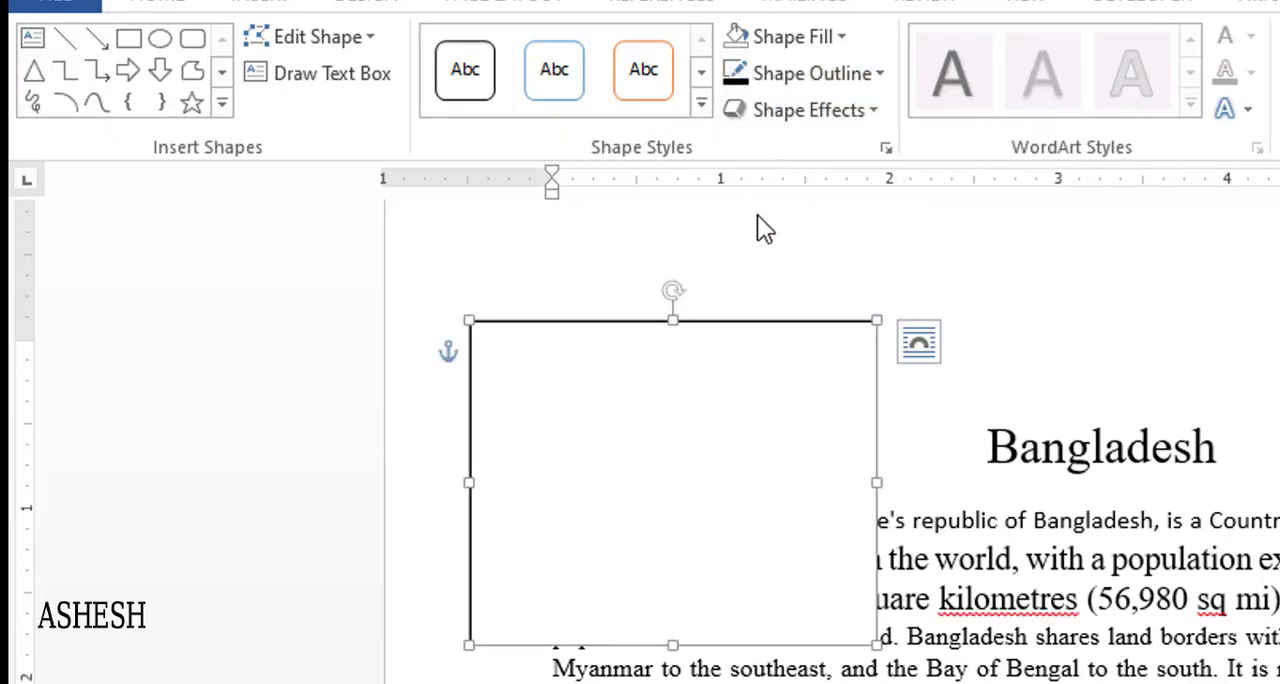
left_click(842, 82)
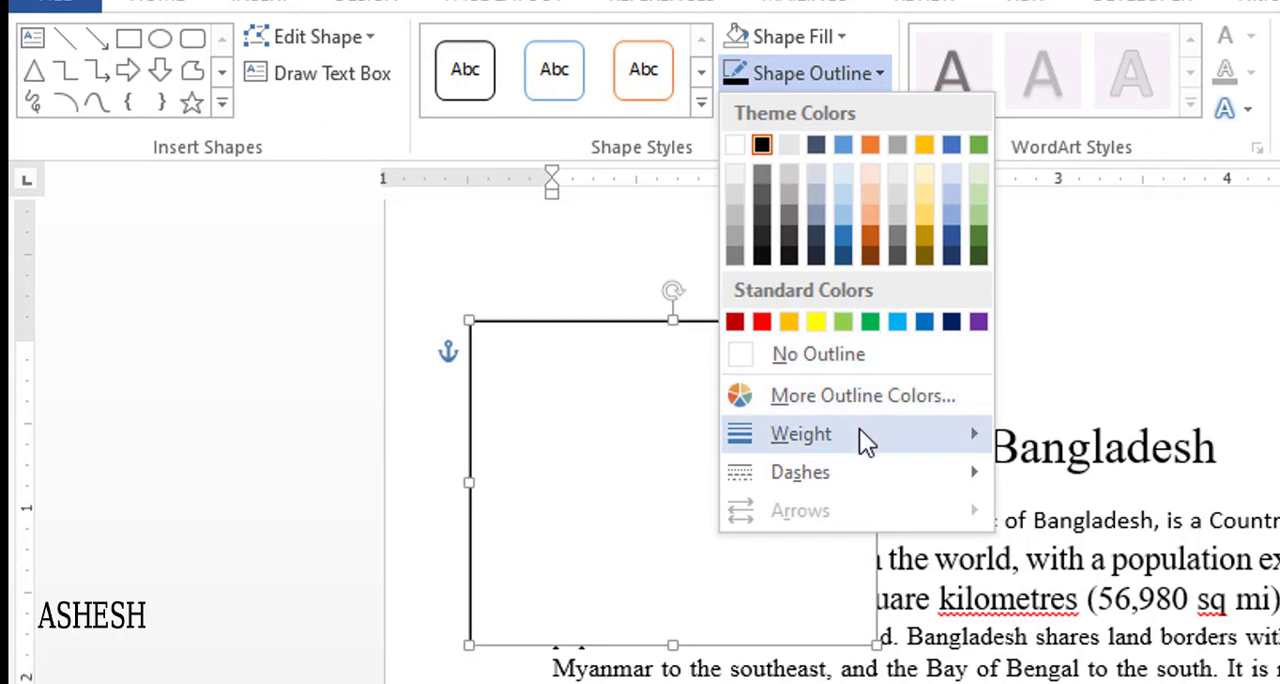
mouse_move(859, 432)
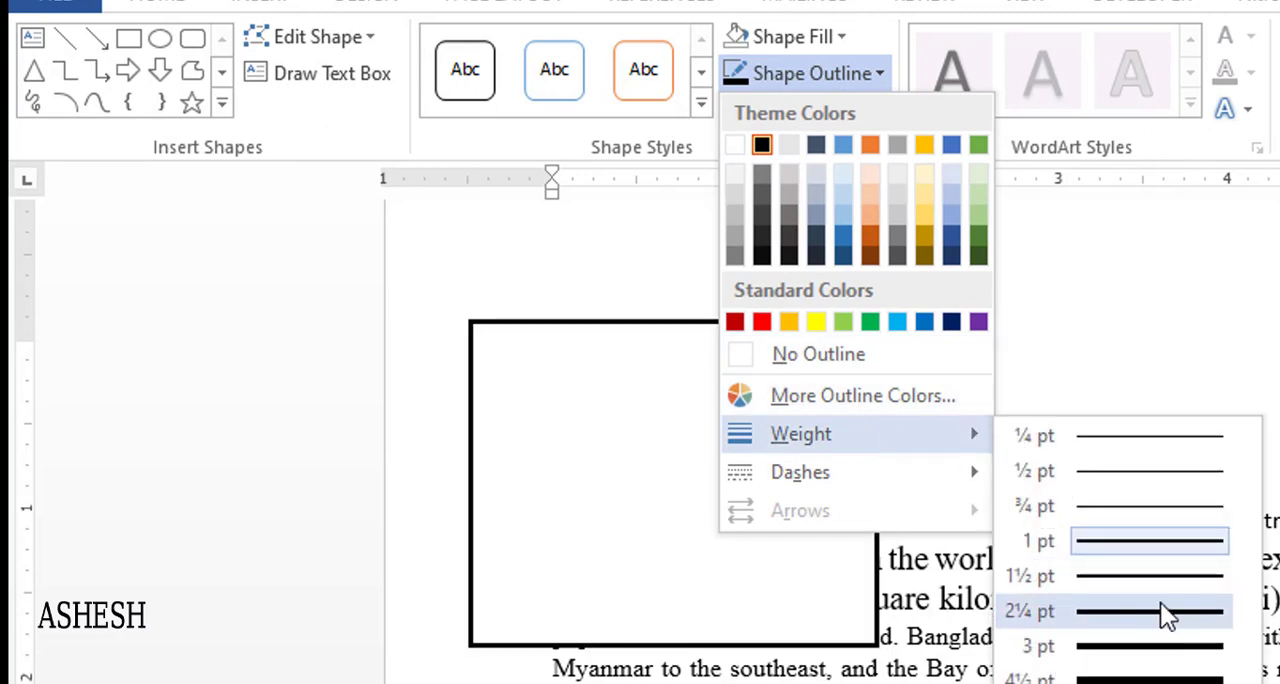
left_click(1143, 576)
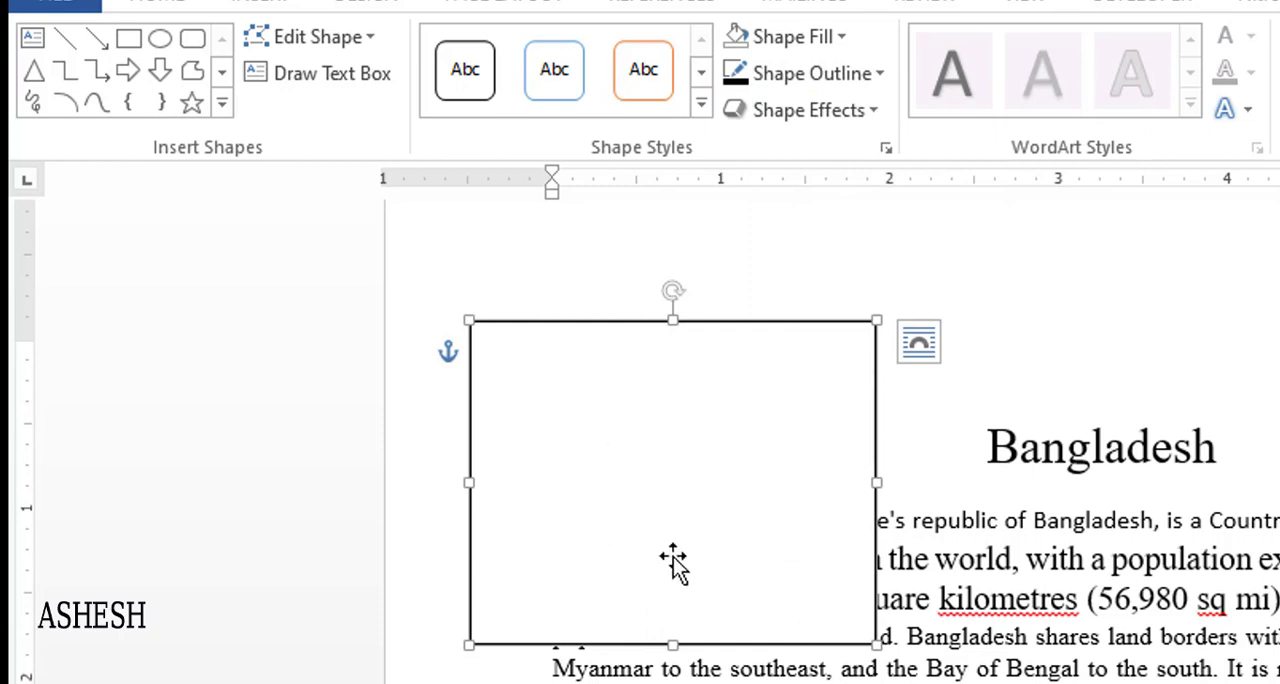
left_click_drag(619, 483, 625, 478)
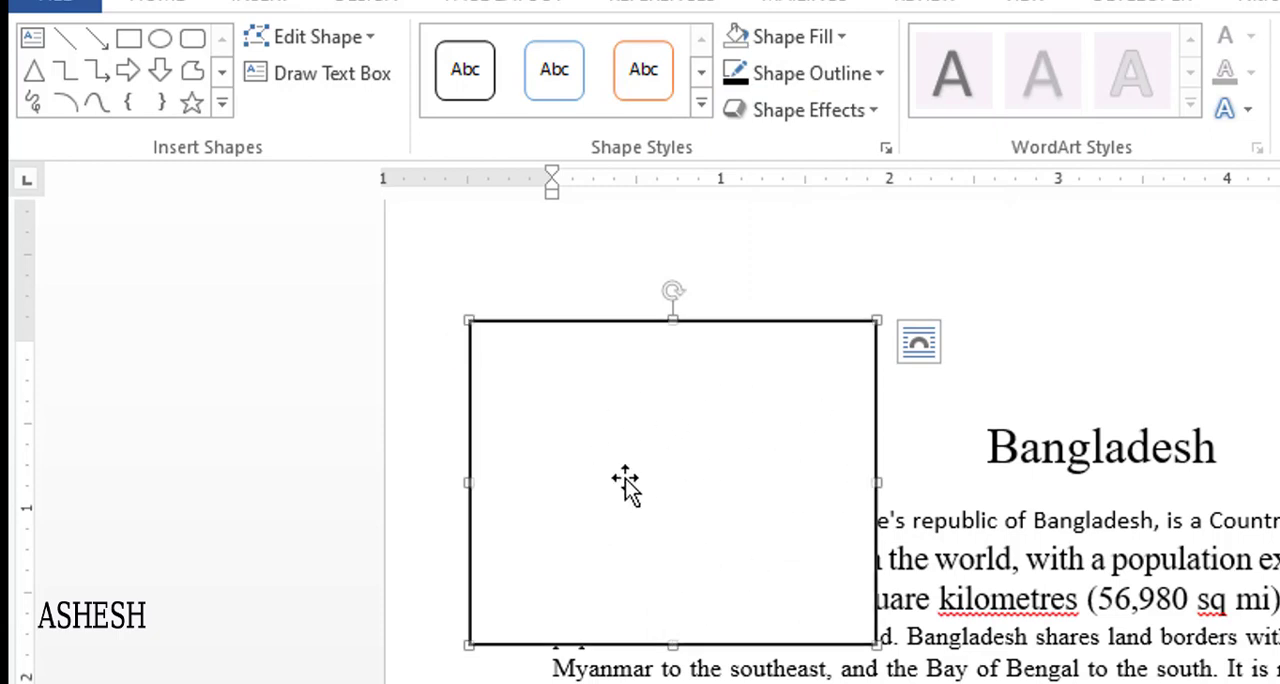
left_click(625, 478)
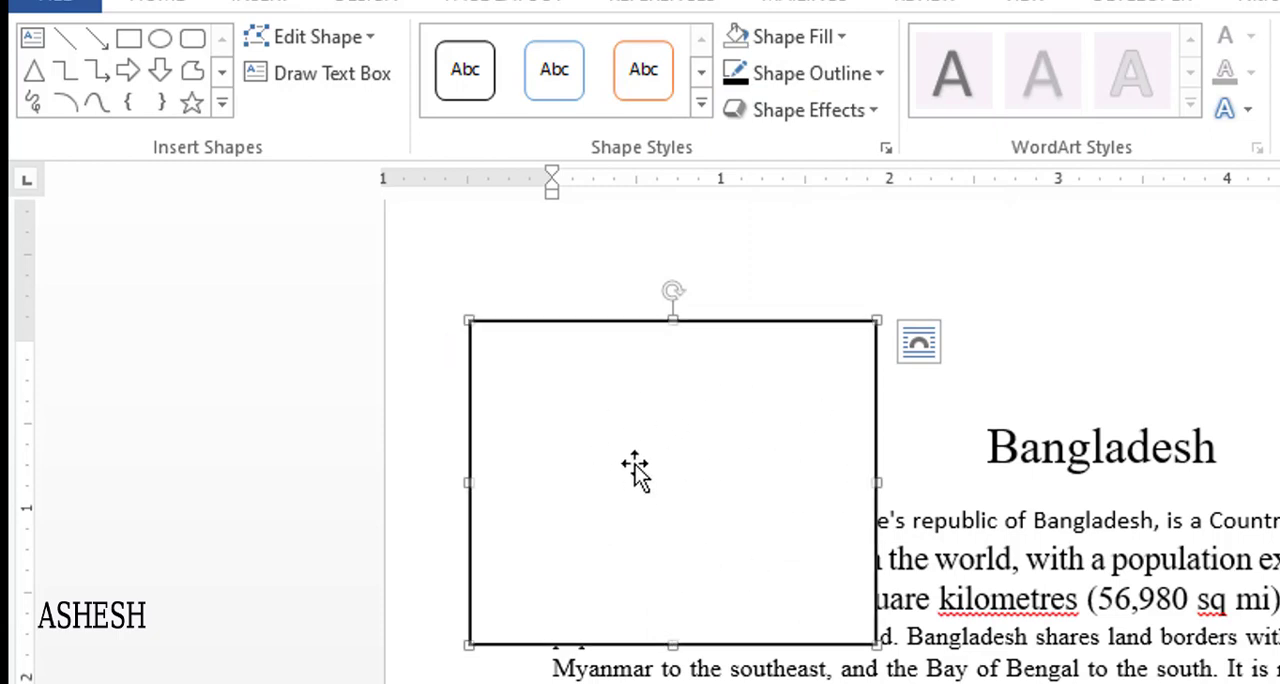
right_click(631, 321)
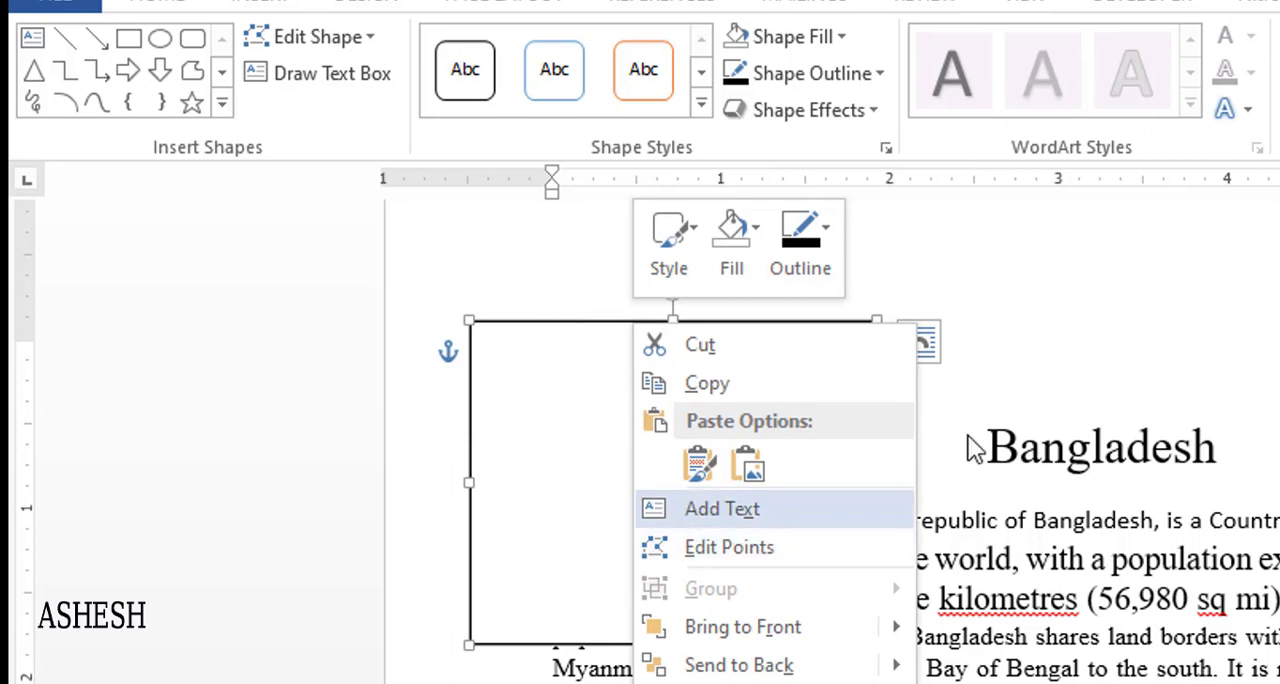
left_click(1119, 337)
- Apply the white-fill, black-outline preset style to the rectangle and add the text "বাংলাদেশ" inside it
left_click(456, 60)
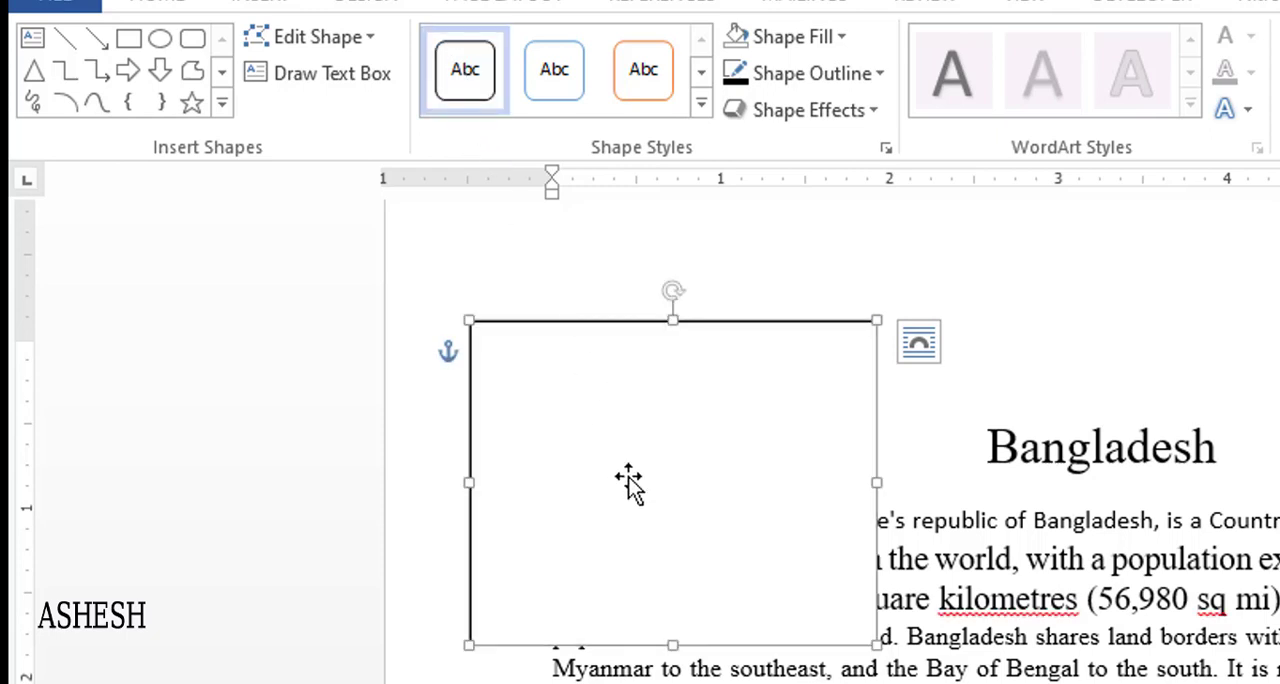
left_click(651, 321)
right_click(705, 323)
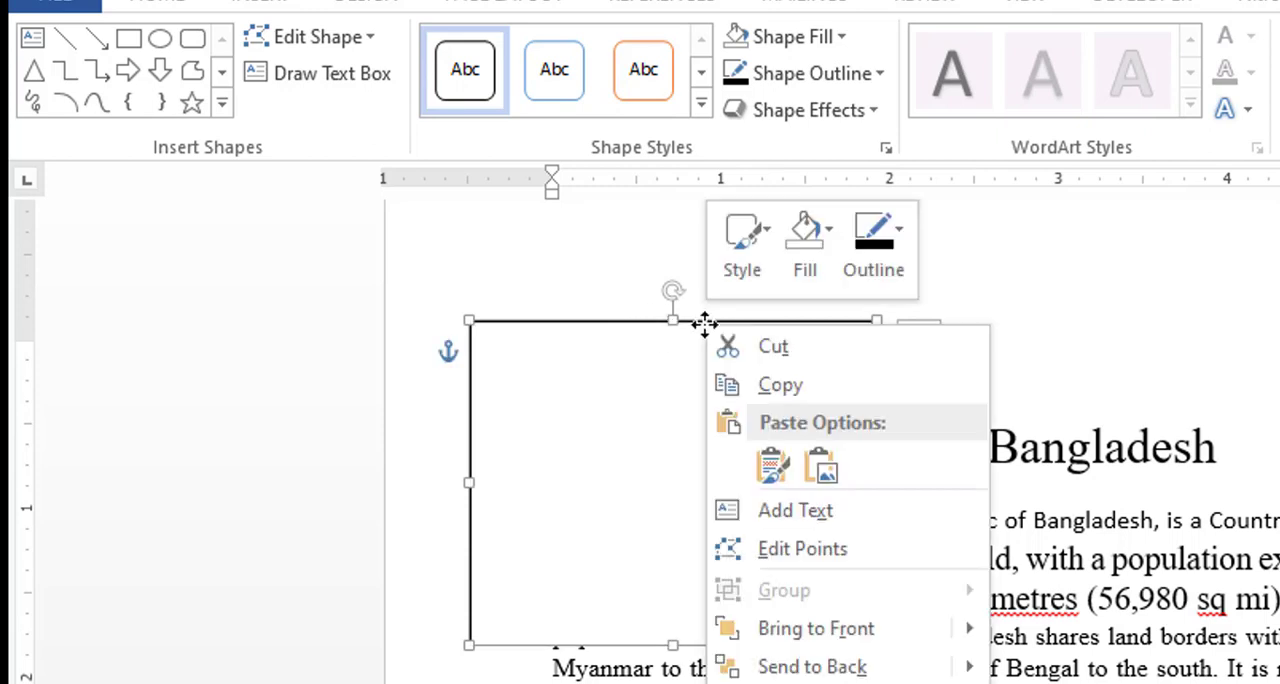
left_click(795, 511)
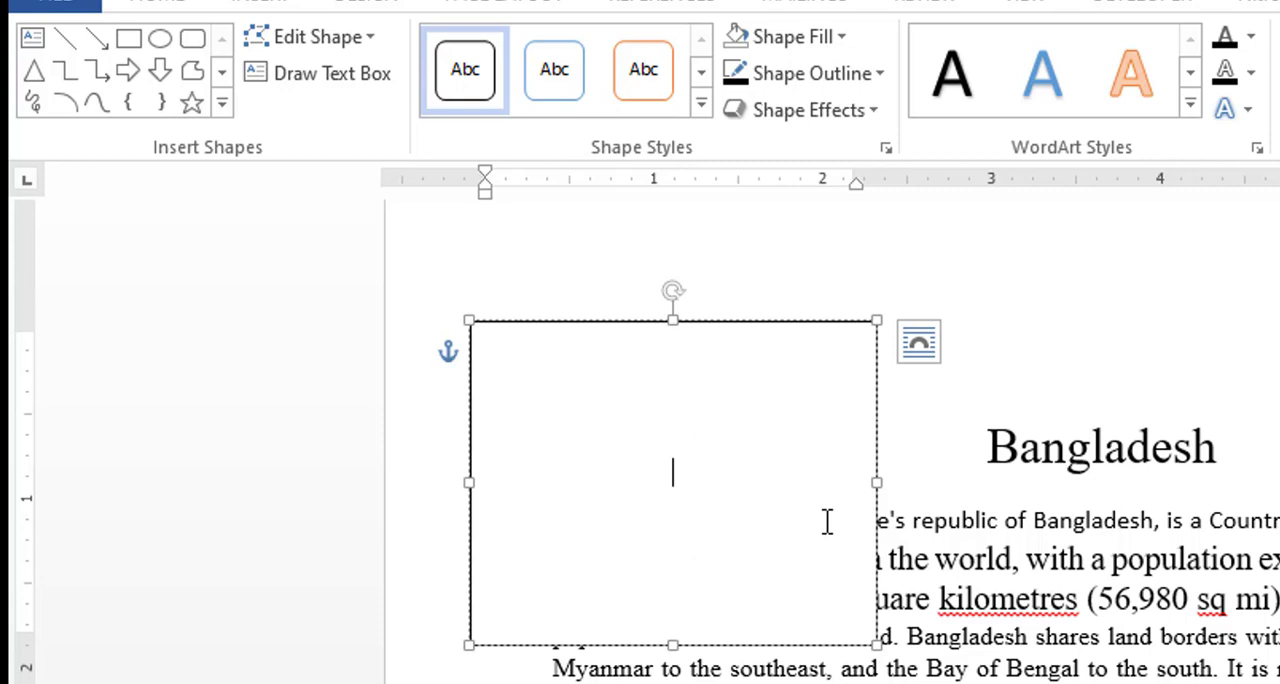
type("ংলাদেশ")
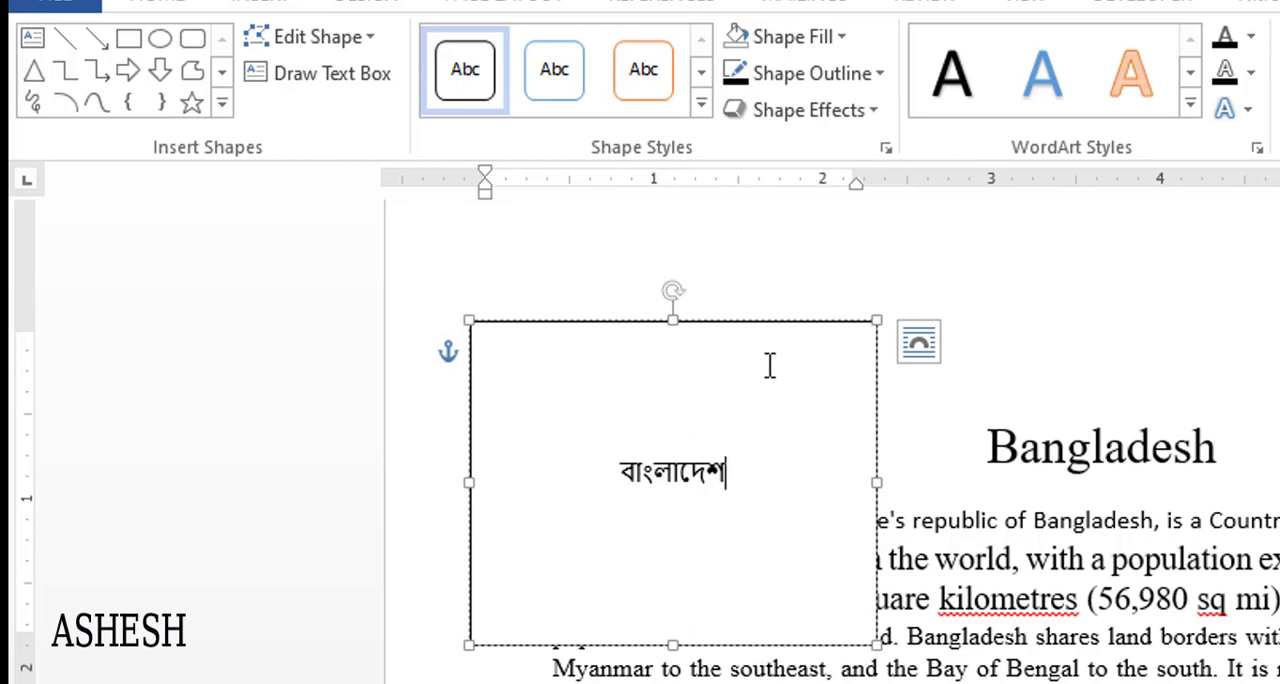
- Set the rectangle's "বাংলাদেশ" text to font size 28 and deselect the shape
left_click_drag(617, 476, 720, 486)
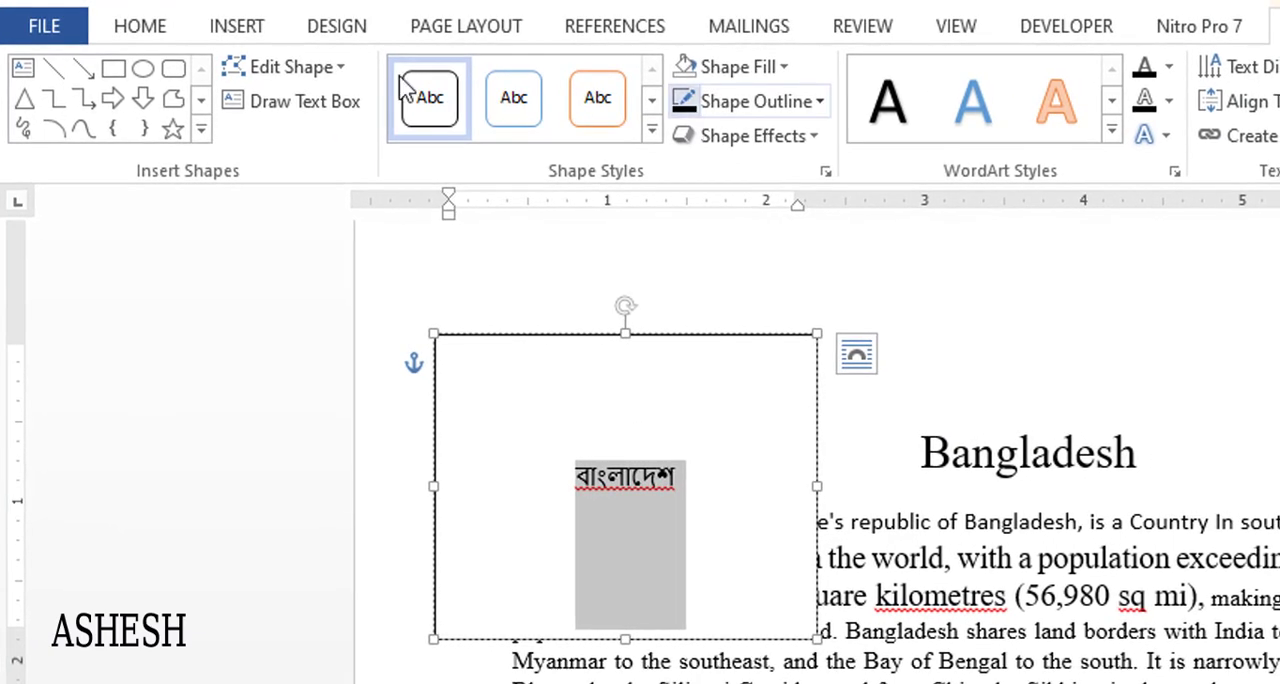
left_click(128, 30)
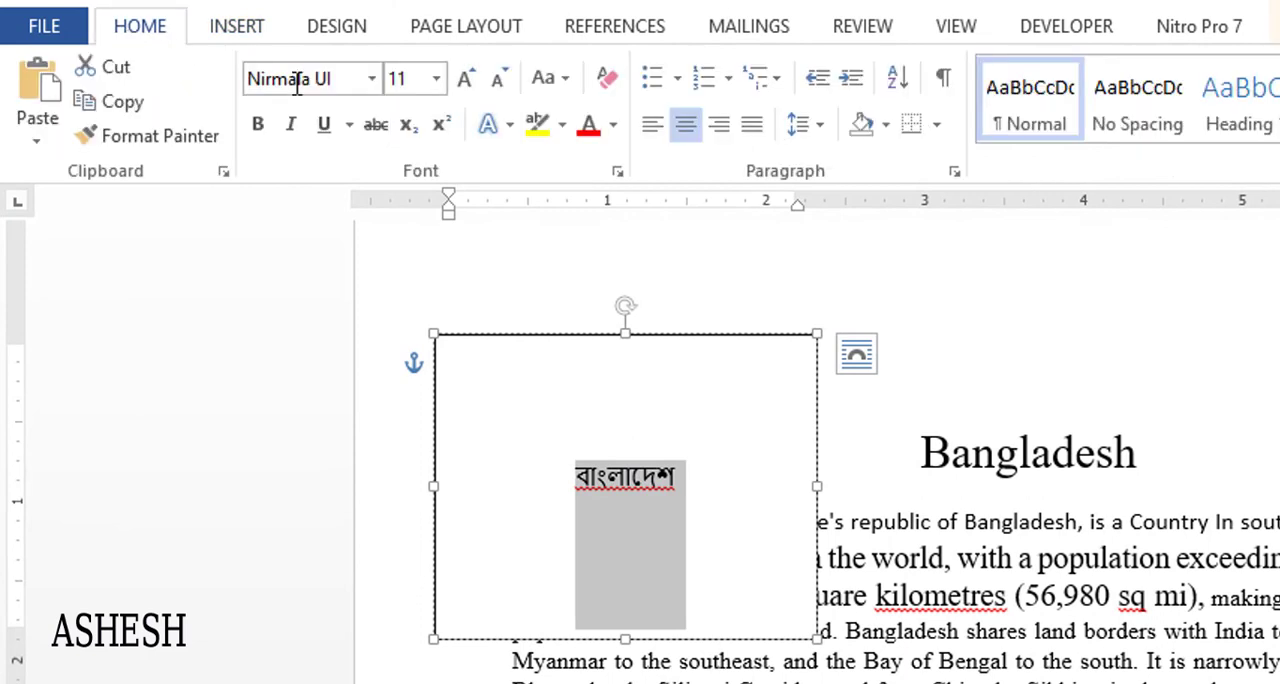
left_click(437, 79)
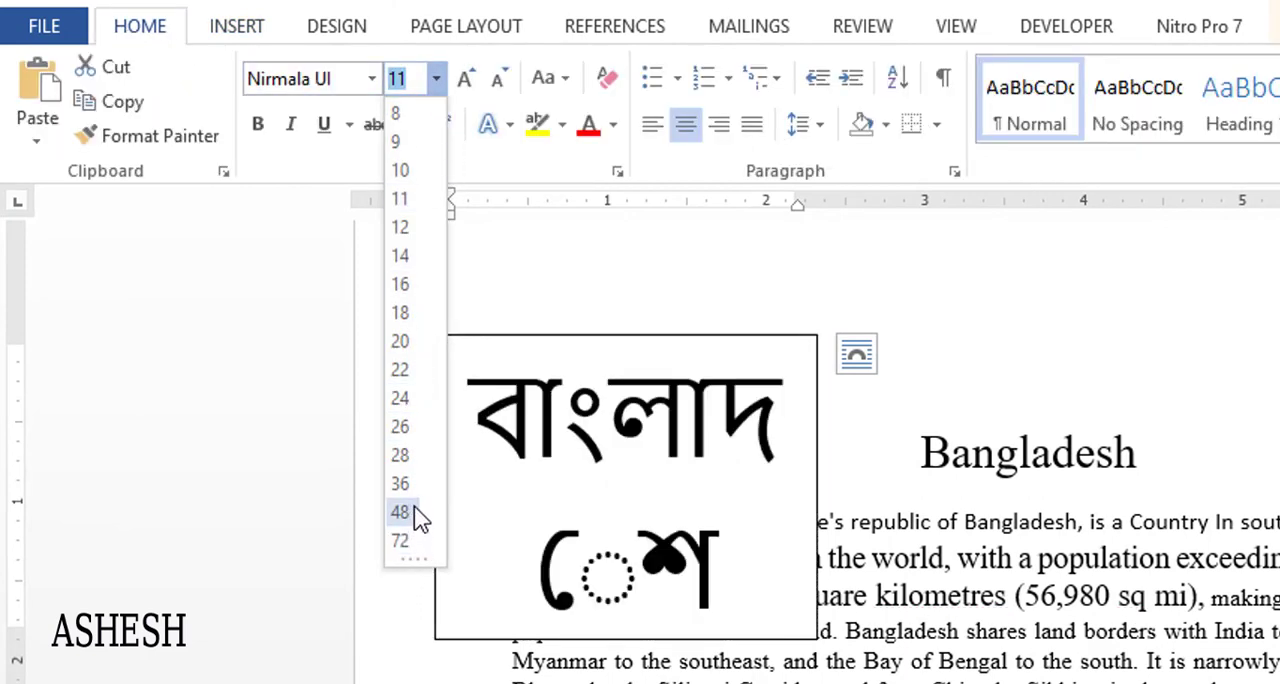
left_click(399, 456)
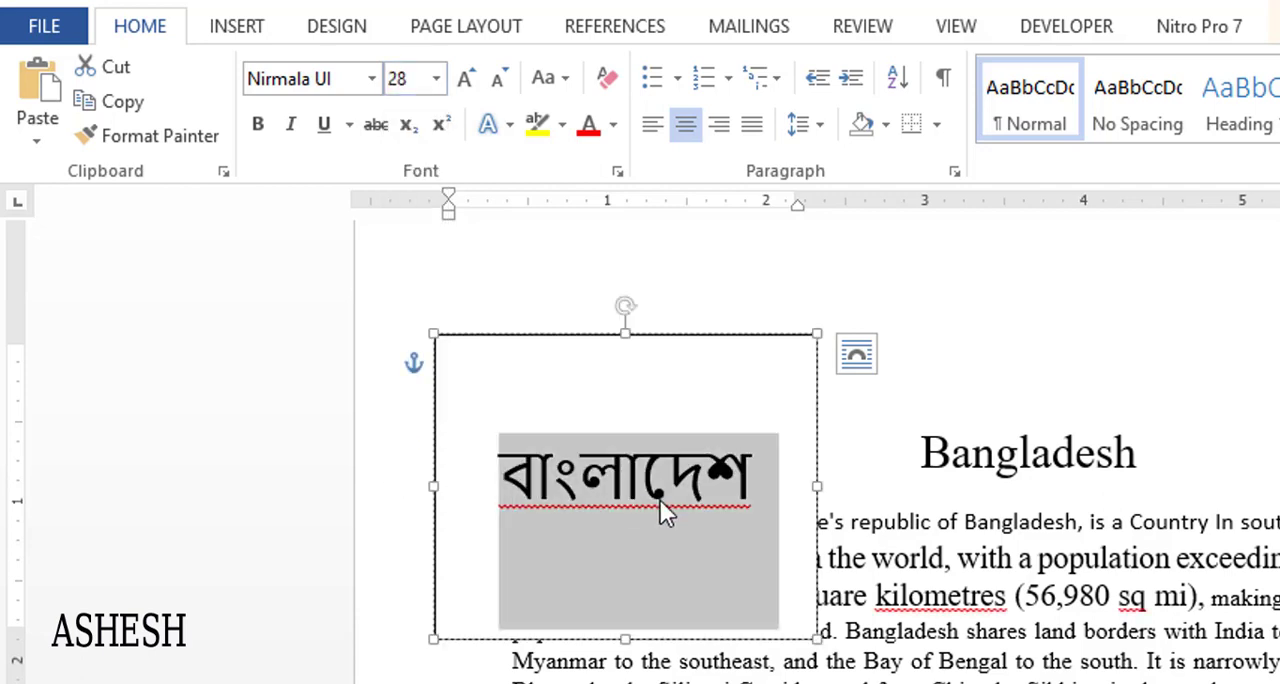
left_click(660, 500)
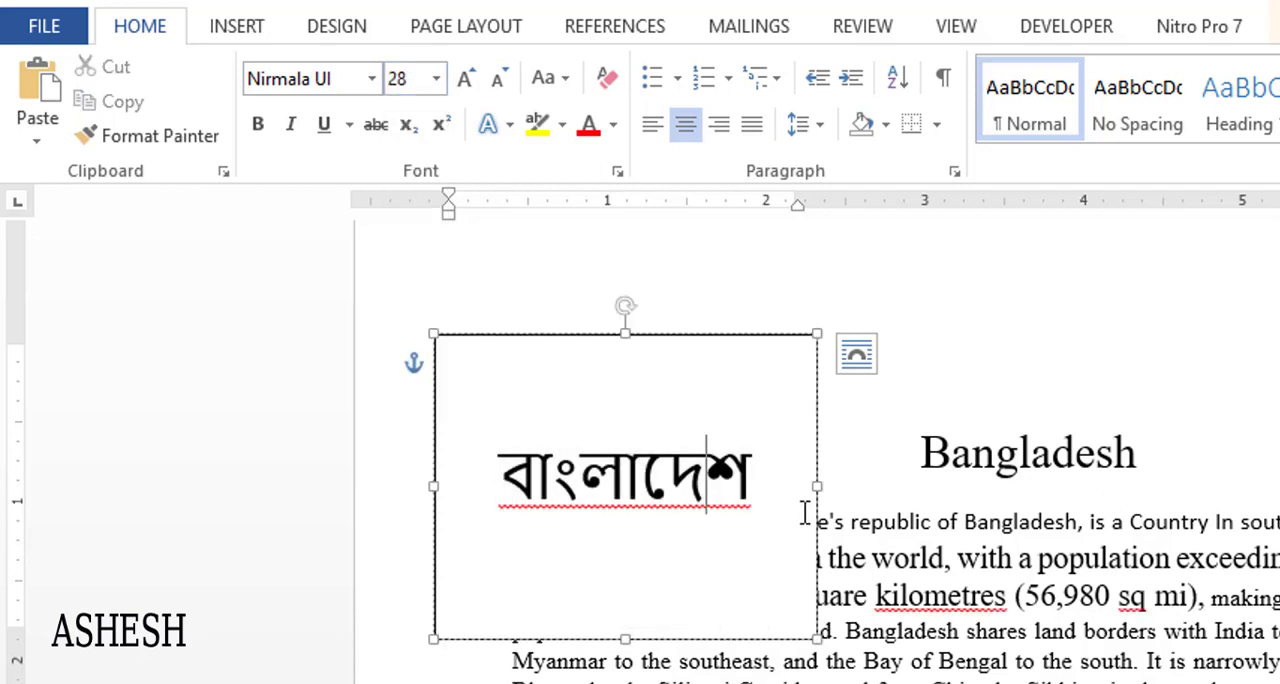
left_click(763, 341)
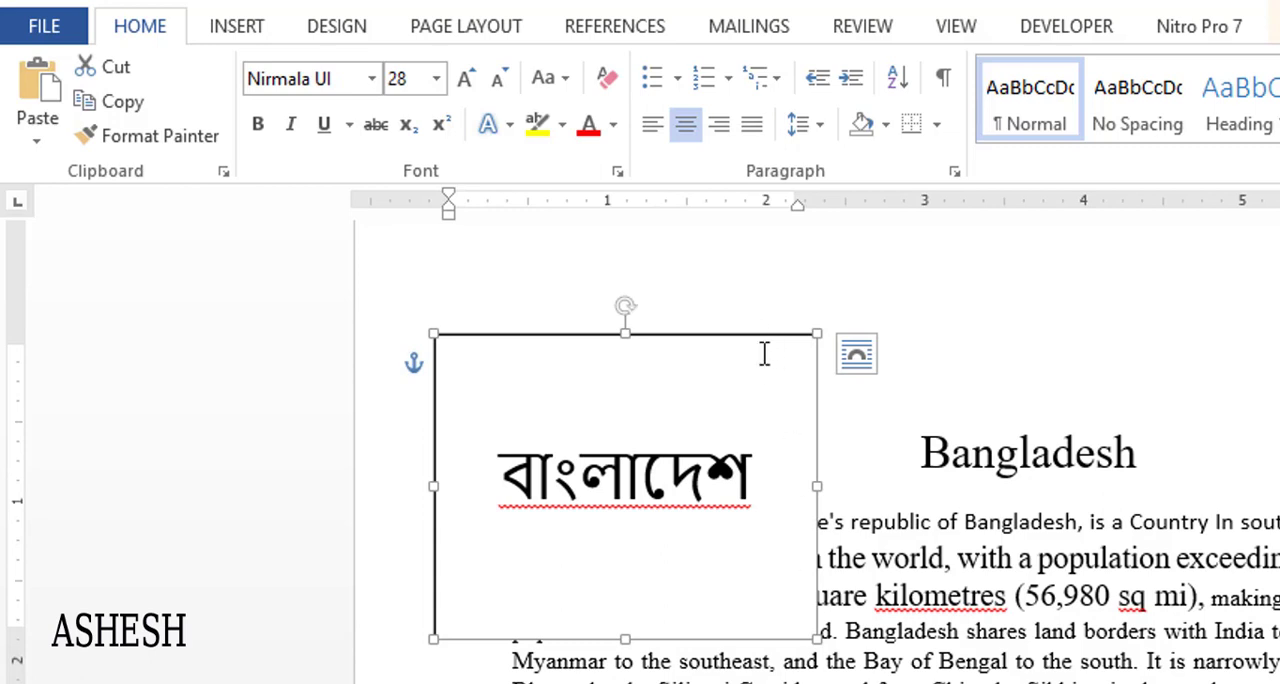
left_click(513, 377)
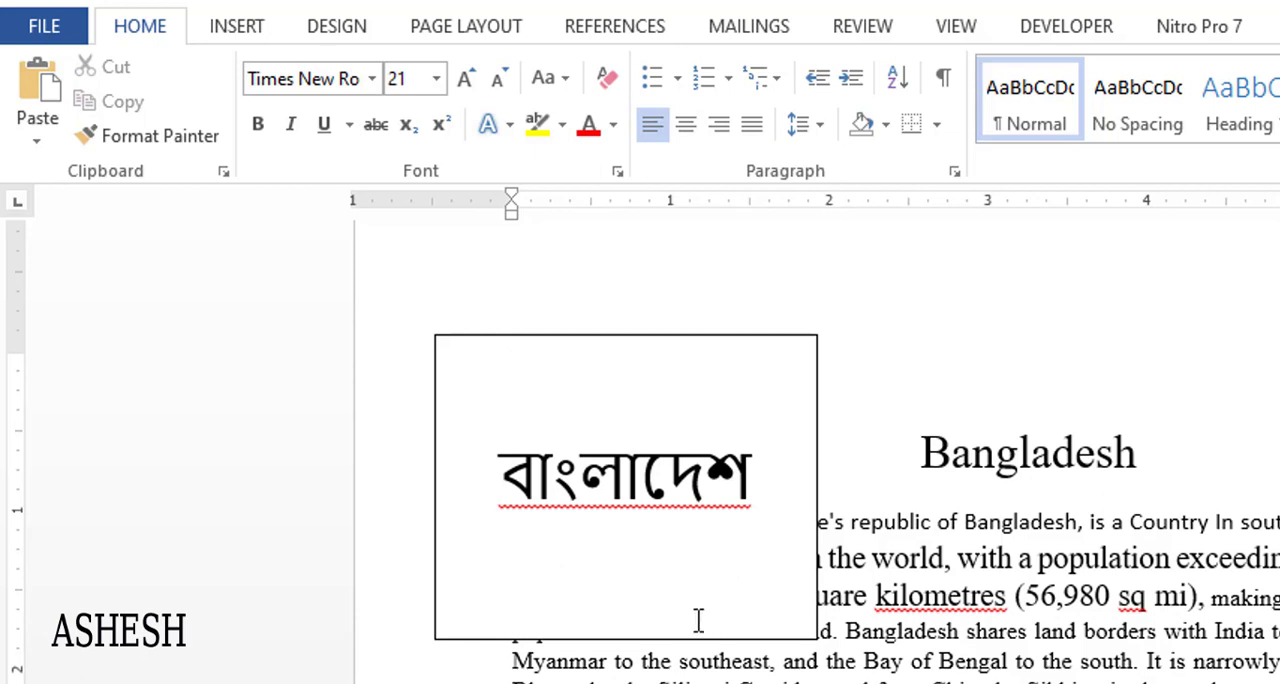
- Set the "বাংলাদেশ" rectangle to No Fill and deselect the shape
double_click(697, 343)
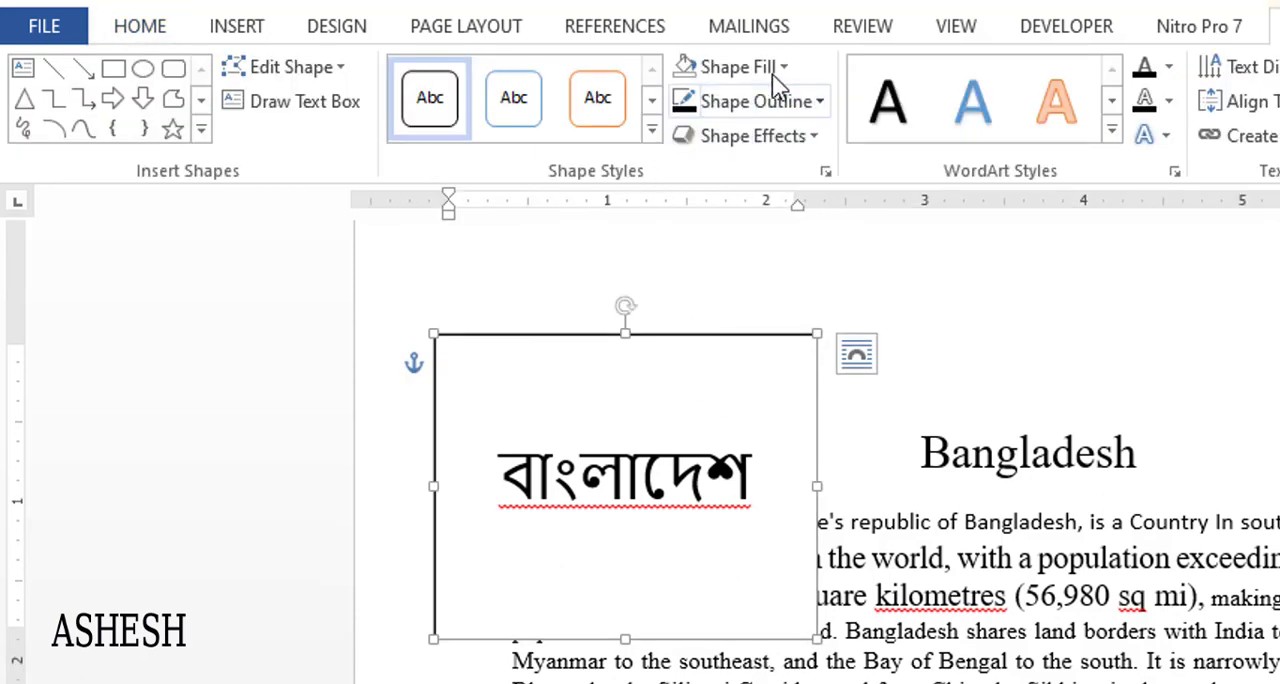
left_click(776, 69)
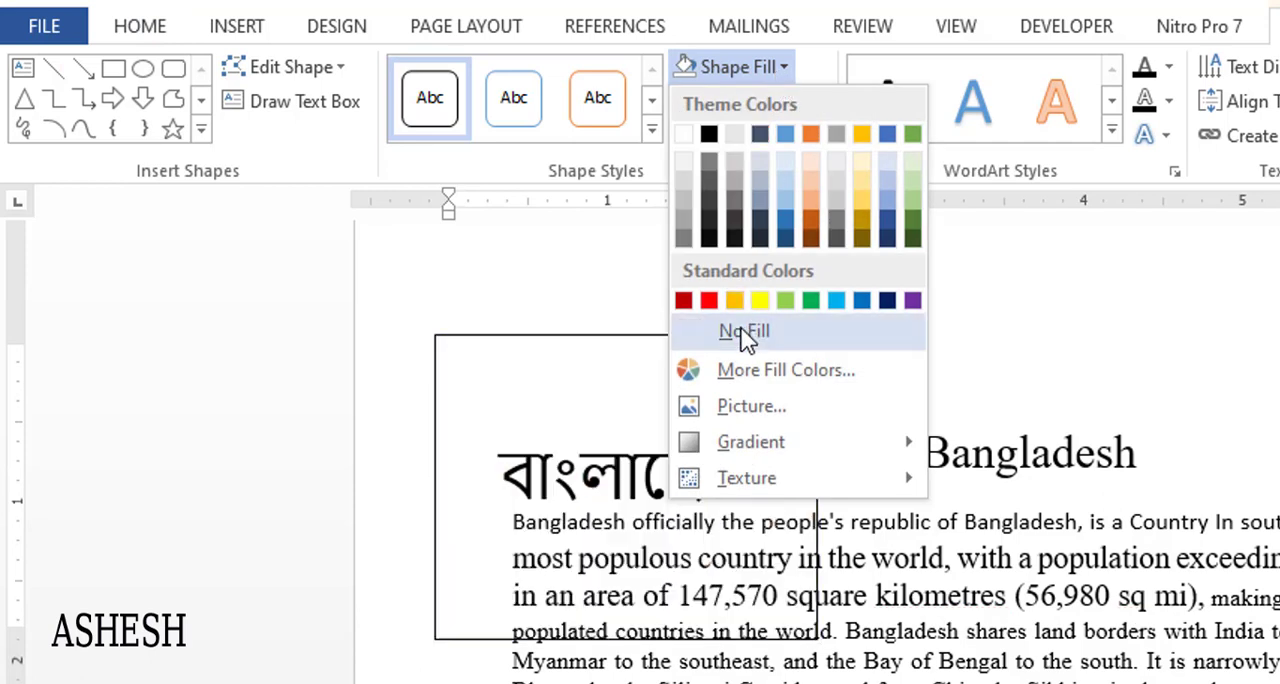
left_click(745, 332)
left_click(894, 363)
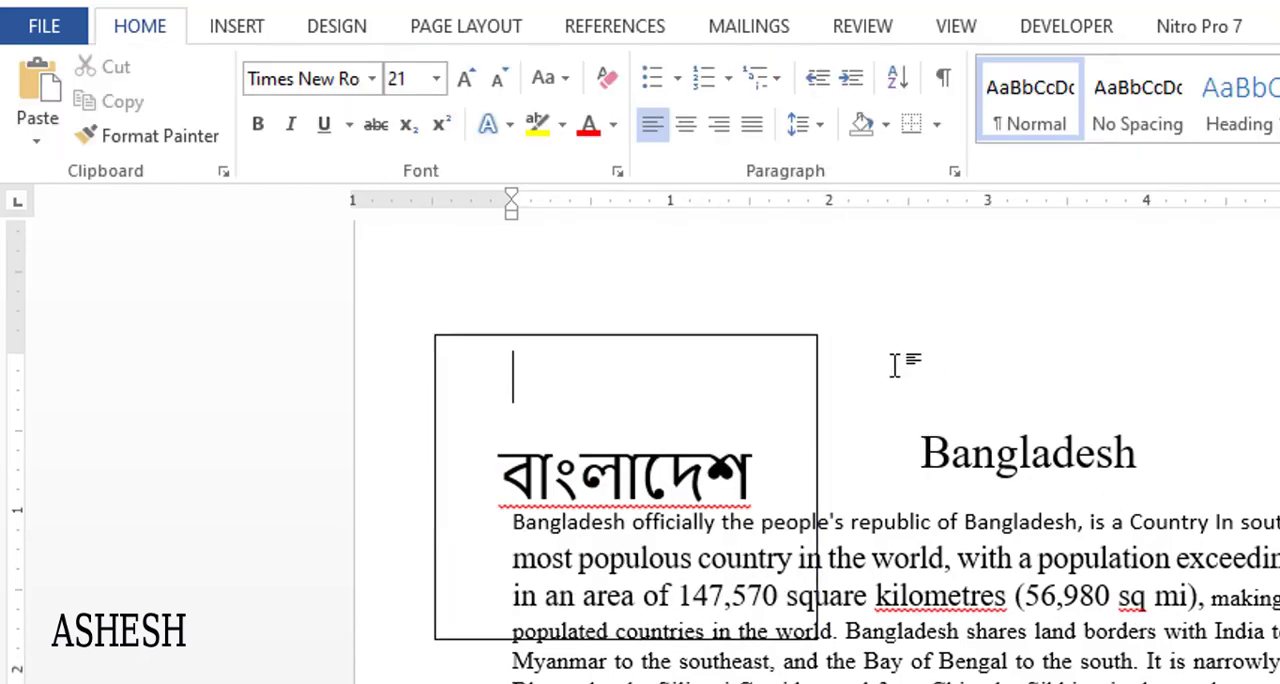
- Move the unfilled rectangle around over the text and place it left of the Bangladesh title, overlapping the first paragraph's start
left_click_drag(783, 342, 1279, 602)
left_click_drag(1183, 573, 873, 326)
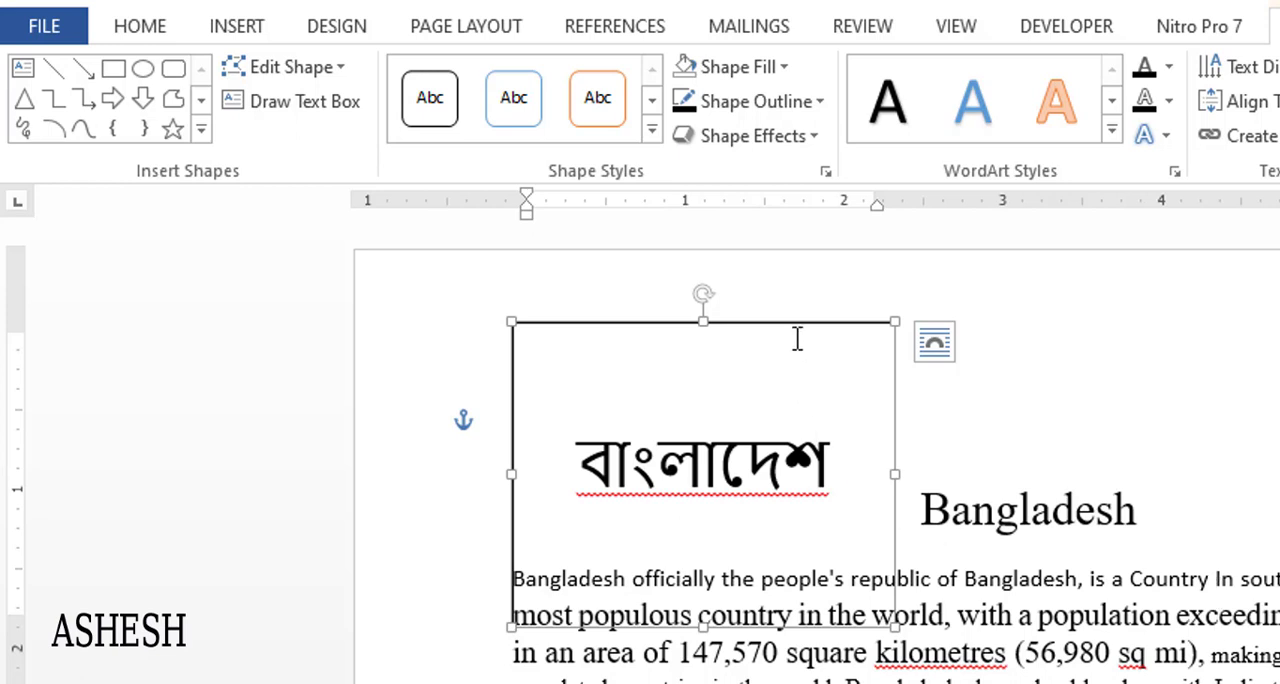
left_click_drag(795, 337, 862, 459)
left_click_drag(865, 412, 778, 358)
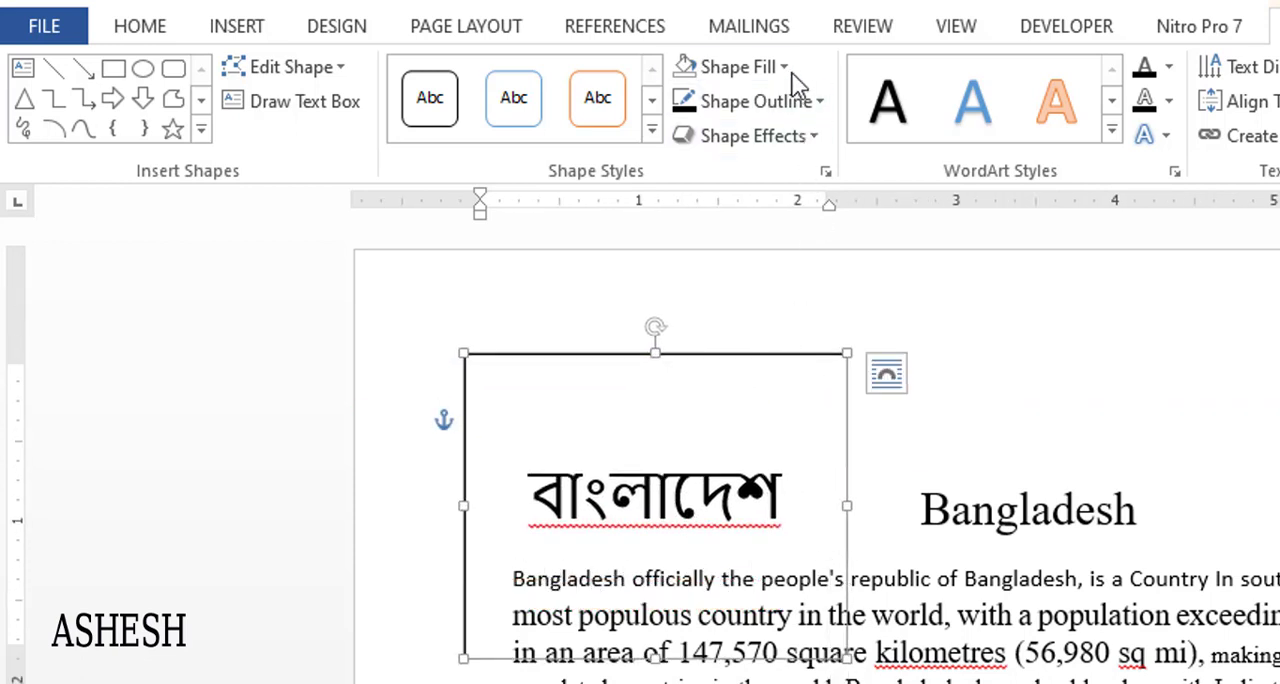
- Set the "বাংলাদেশ" rectangle to No Outline and deselect the shape
left_click(790, 101)
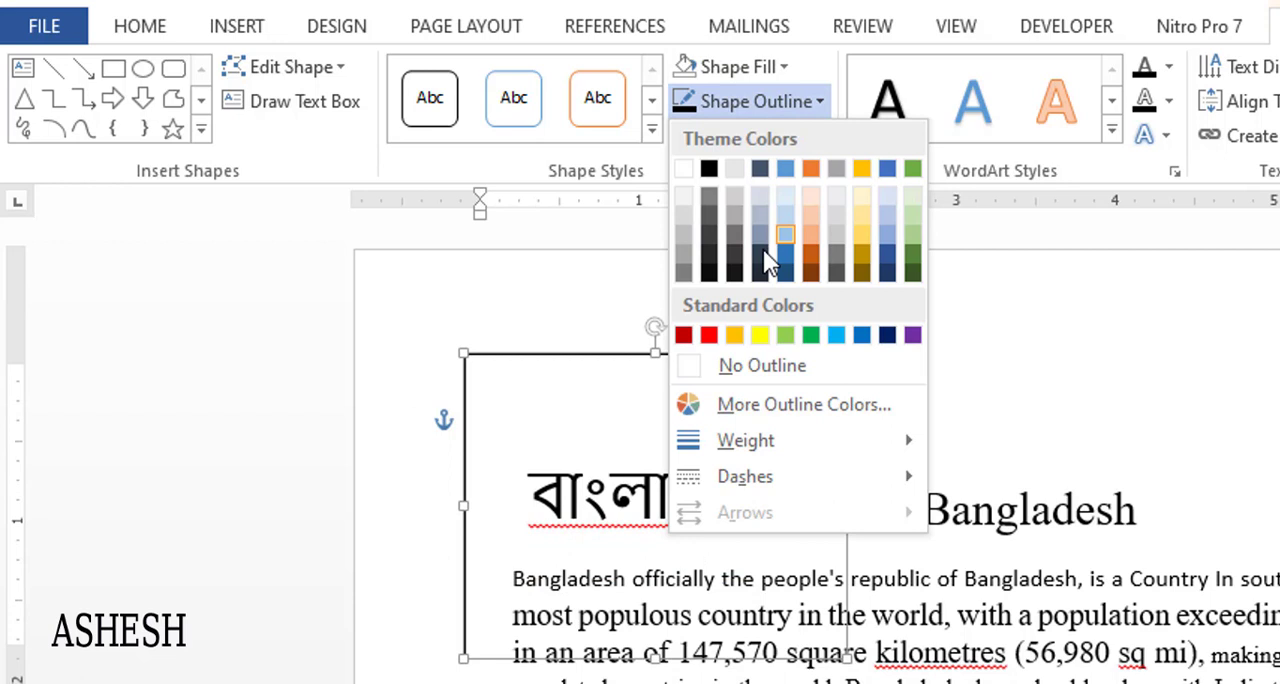
left_click(722, 363)
left_click(1110, 455)
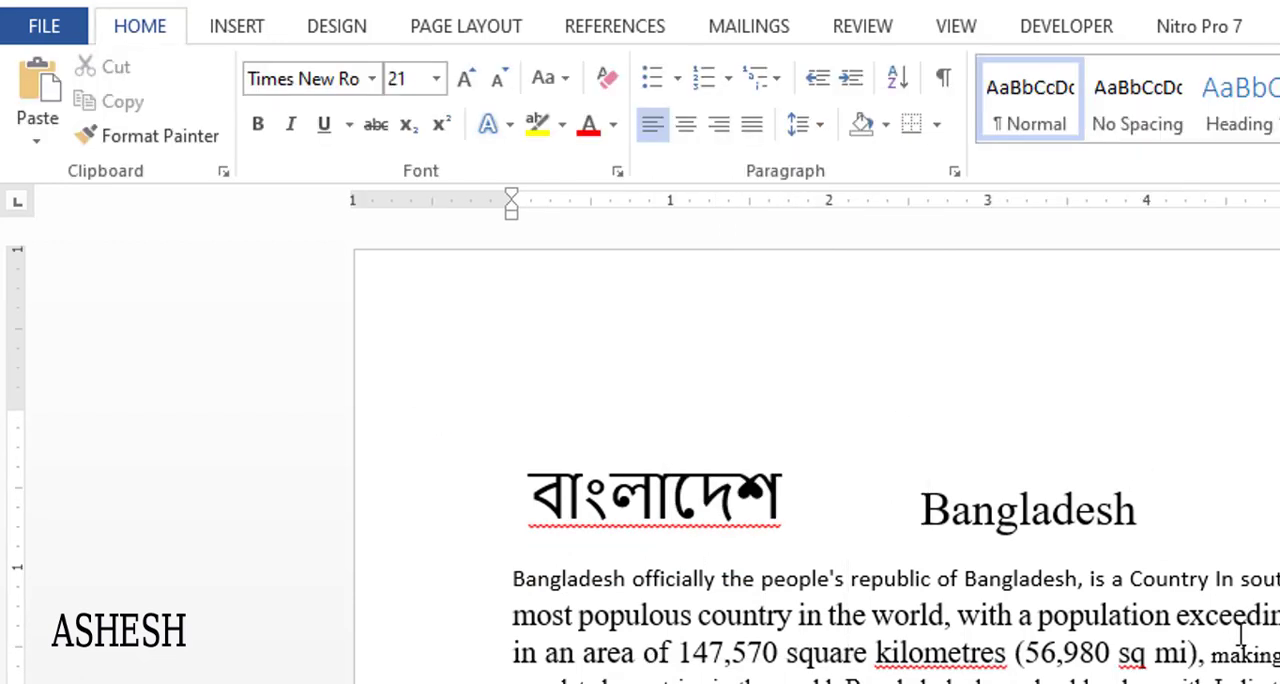
- Move the borderless "বাংলাদেশ" rectangle so its text sits centred directly above the Bangladesh title, and deselect it
left_click(749, 403)
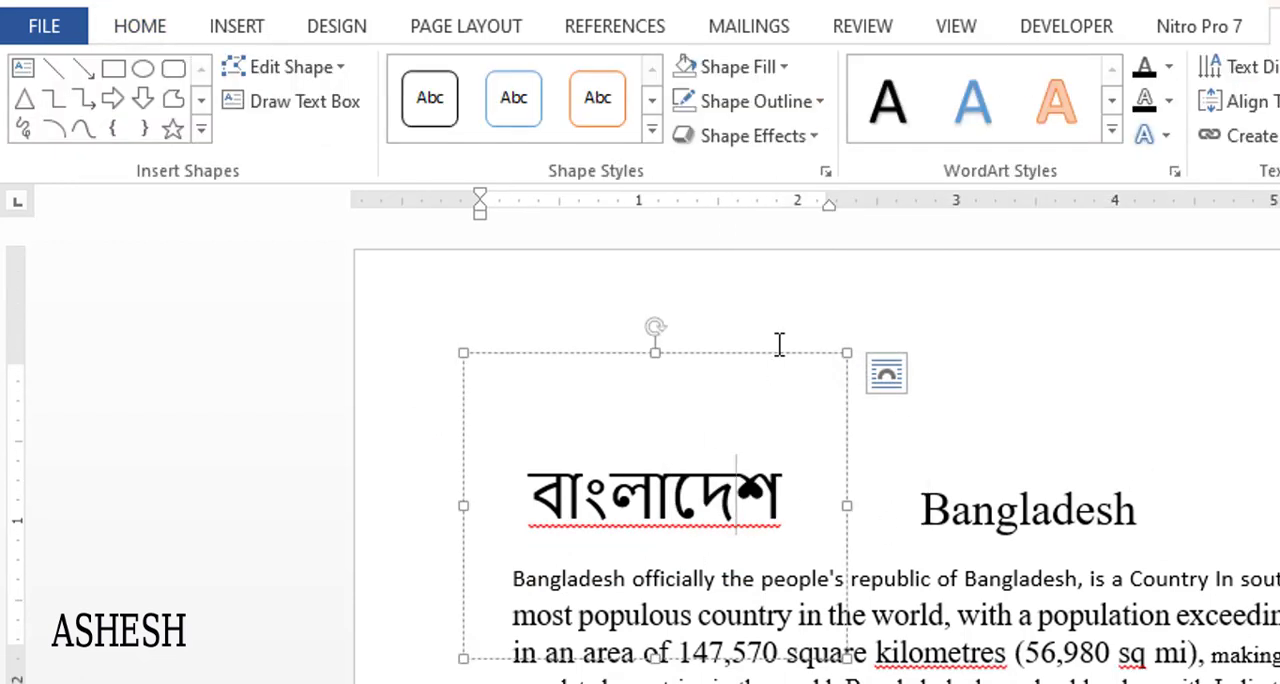
left_click(778, 343)
left_click(776, 420)
left_click_drag(786, 358, 1164, 315)
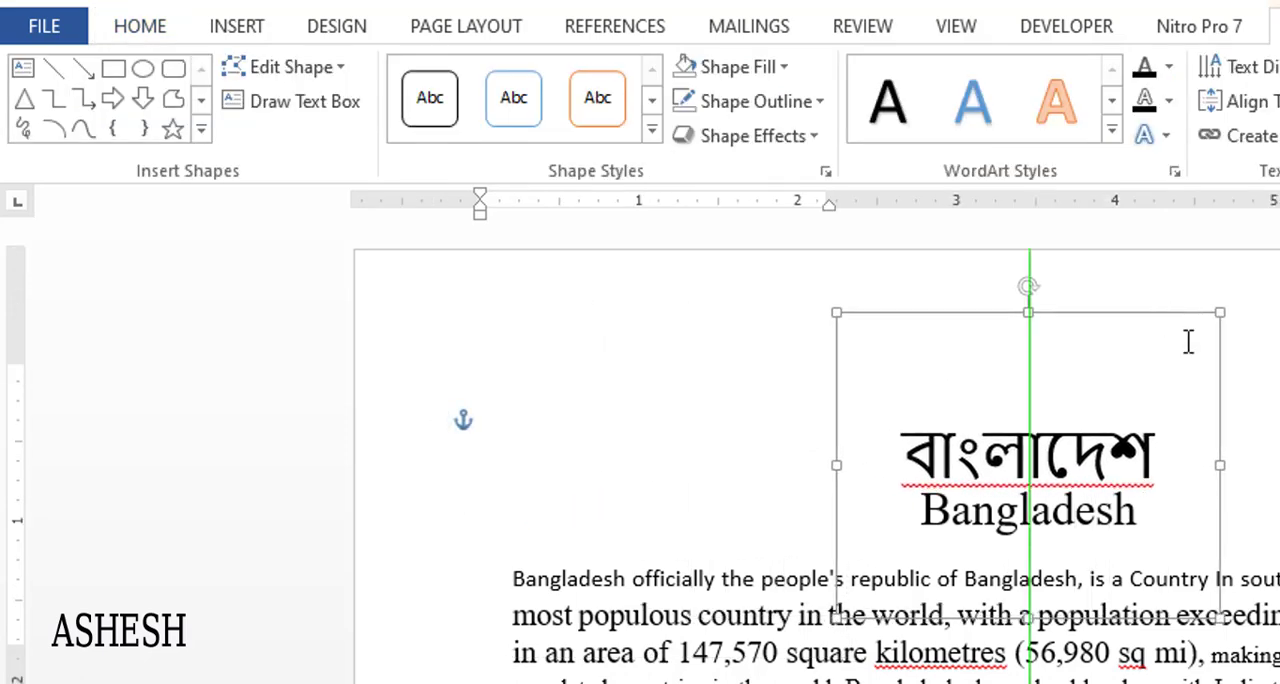
left_click(1251, 335)
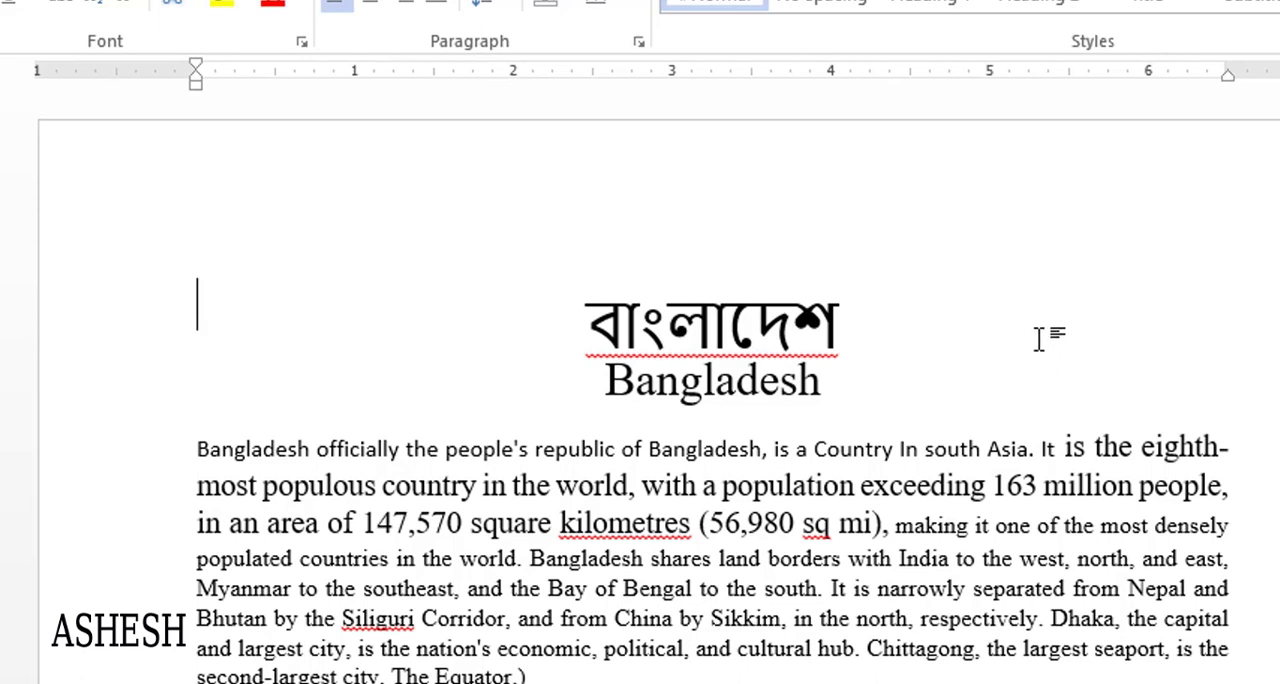
- Move the "বাংলাদেশ" rectangle to the upper-left area of the page, beside the title, and delete it
left_click(783, 345)
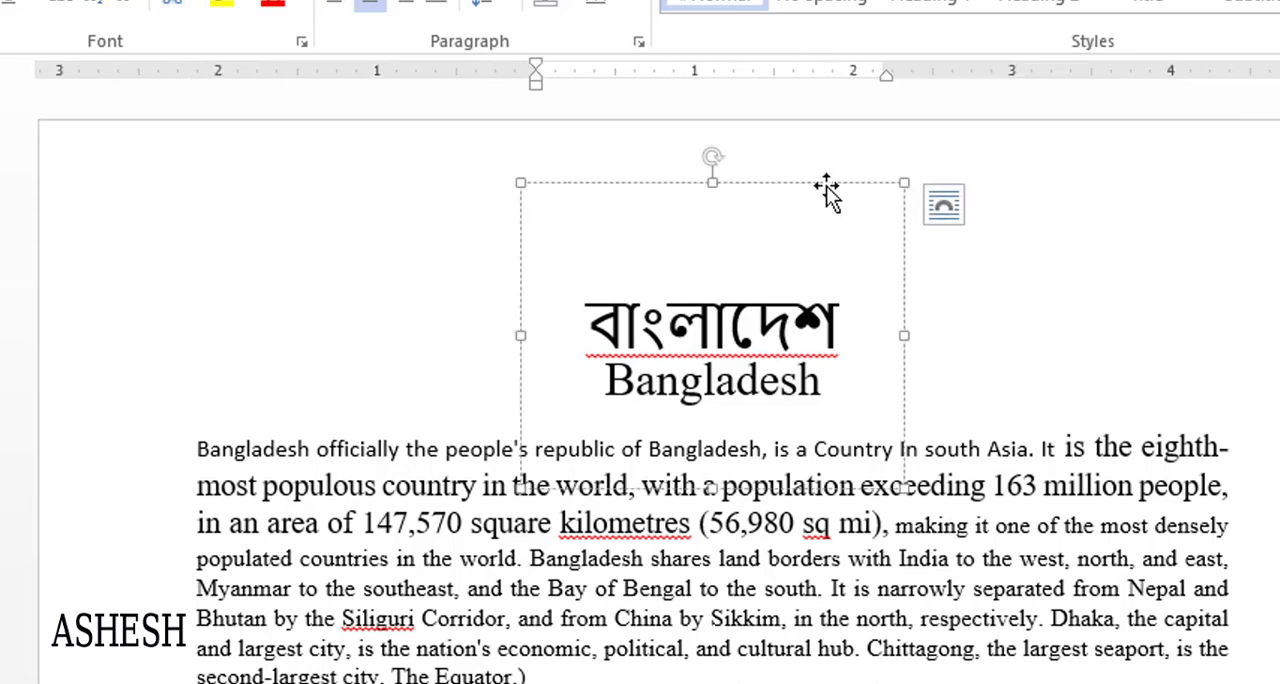
left_click_drag(826, 189, 471, 185)
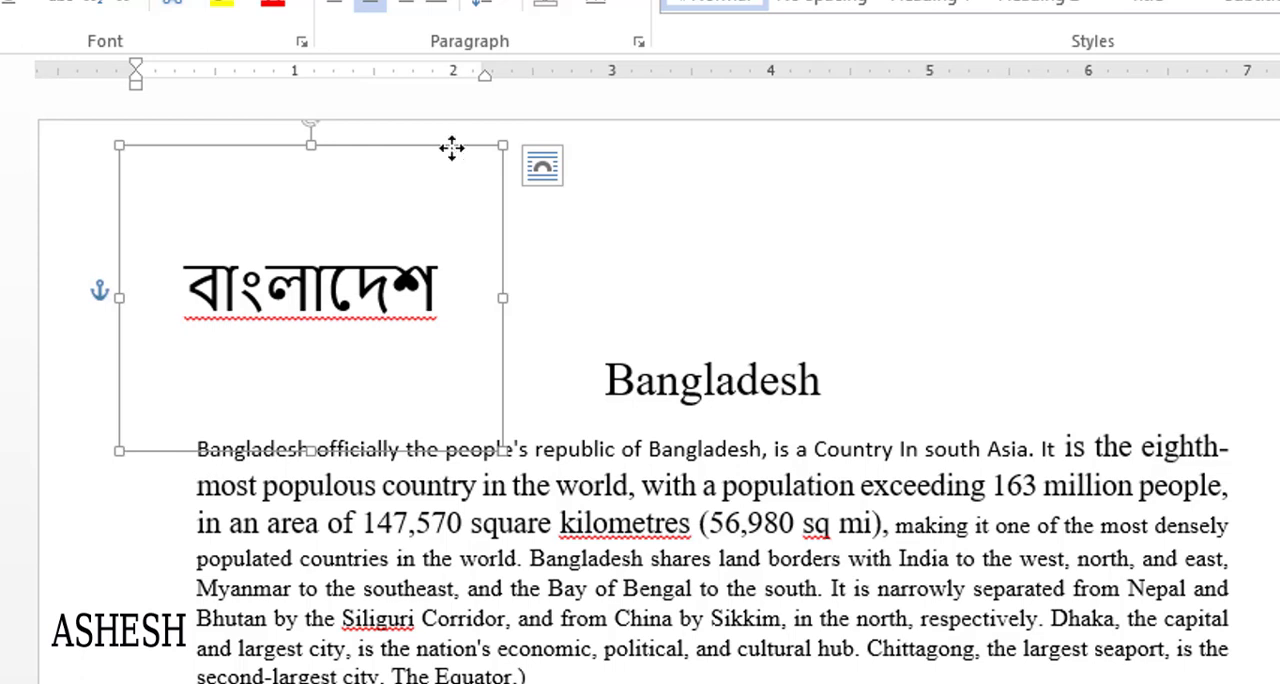
key("Delete")
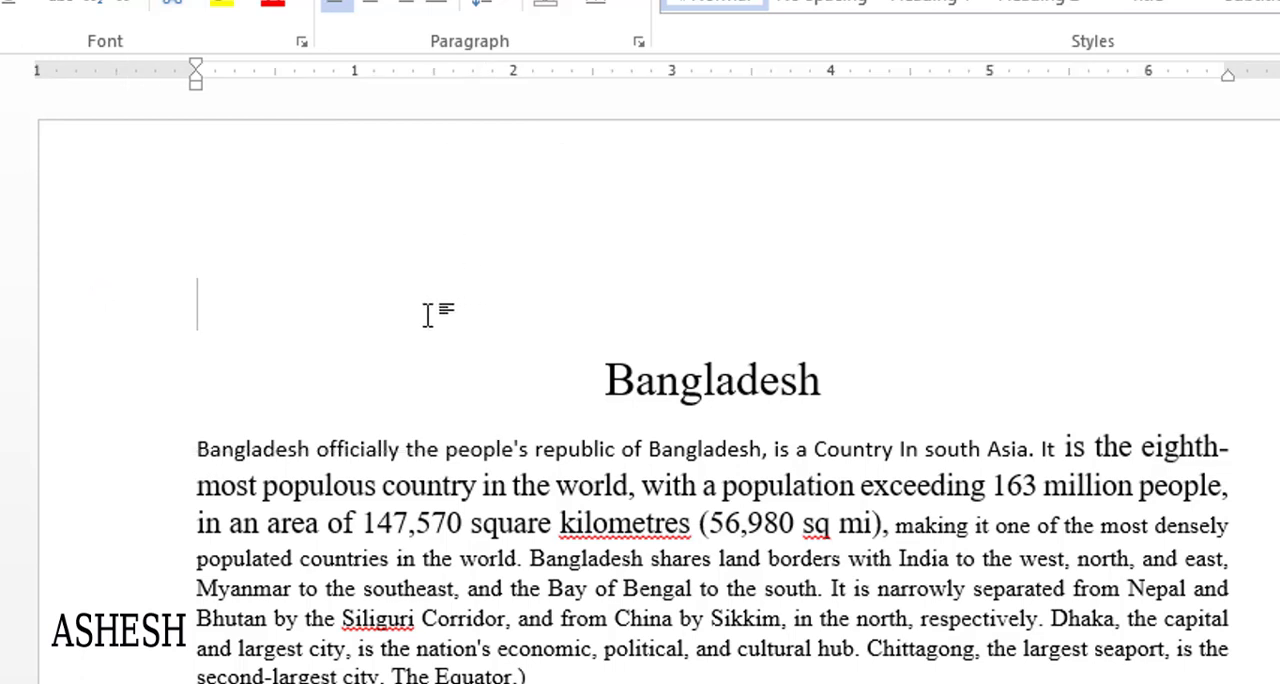
- Undo the rectangle's deletion and its earlier changes, back to the document before the shape was inserted
key("ctrl+z")
key("ctrl+z")
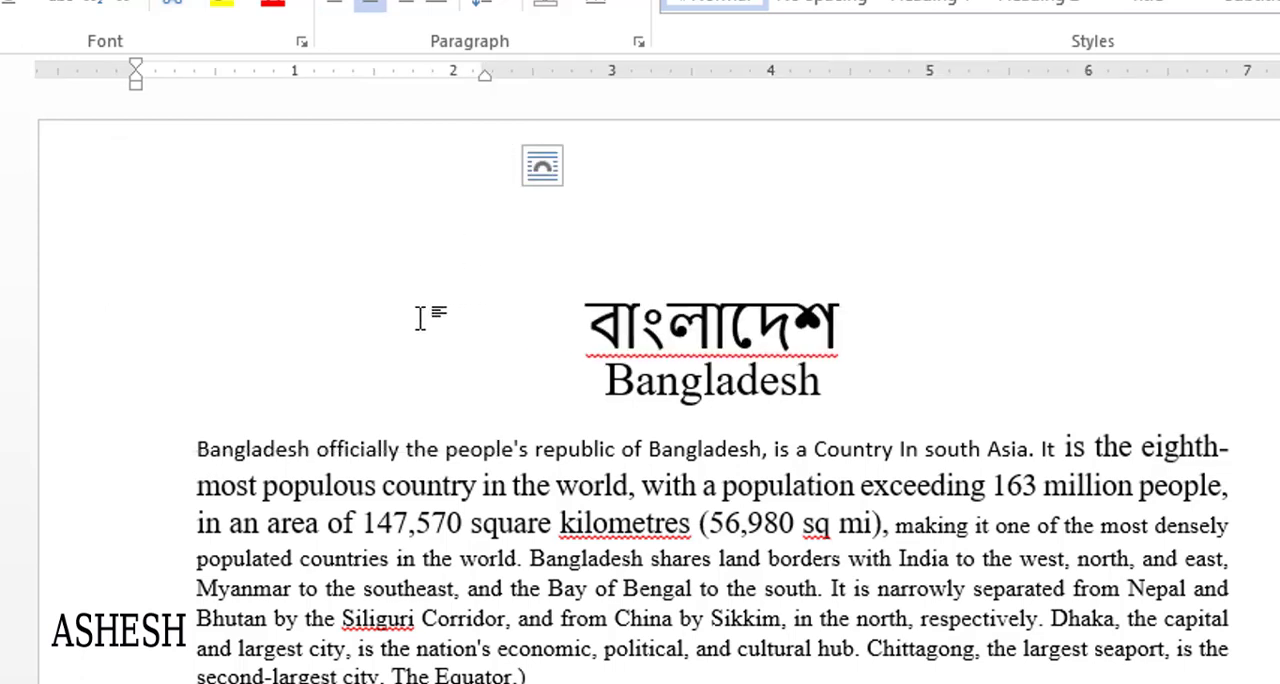
key("ctrl+z")
key("ctrl+z")
key("ctrl+z")
key("ctrl+z")
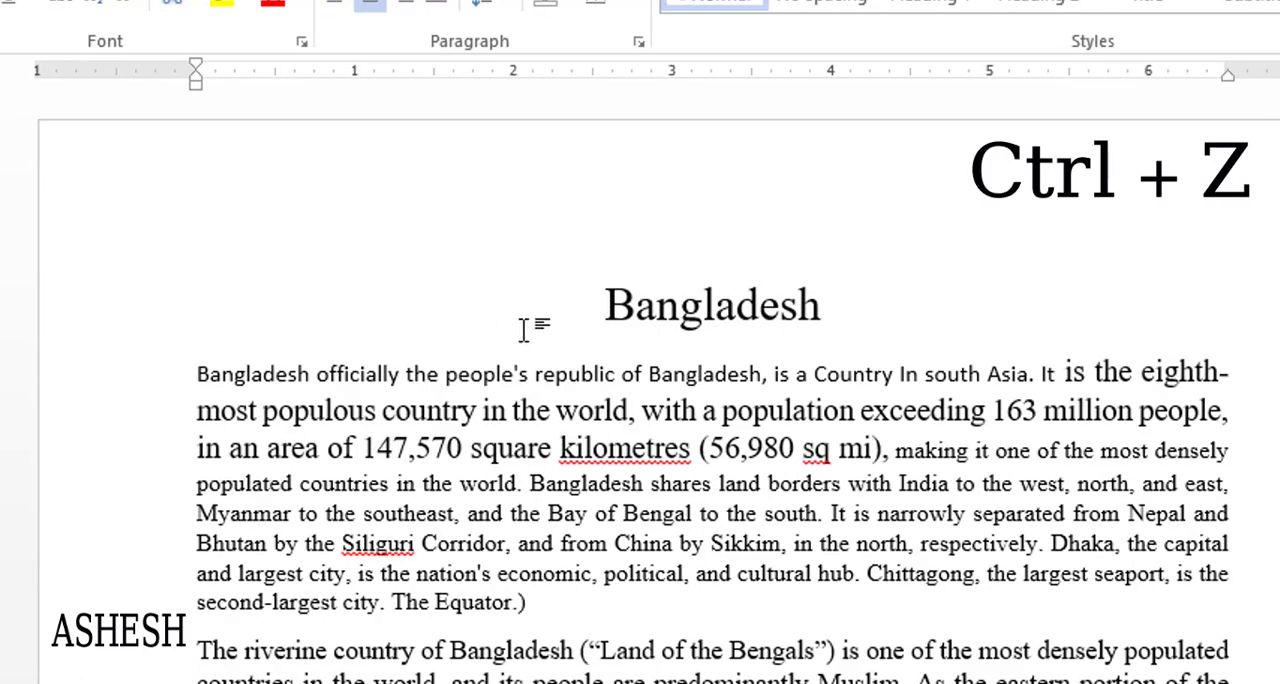
- Draw a rectangle about 2.5 inches wide near the left margin of a blank page
left_click(4, 2)
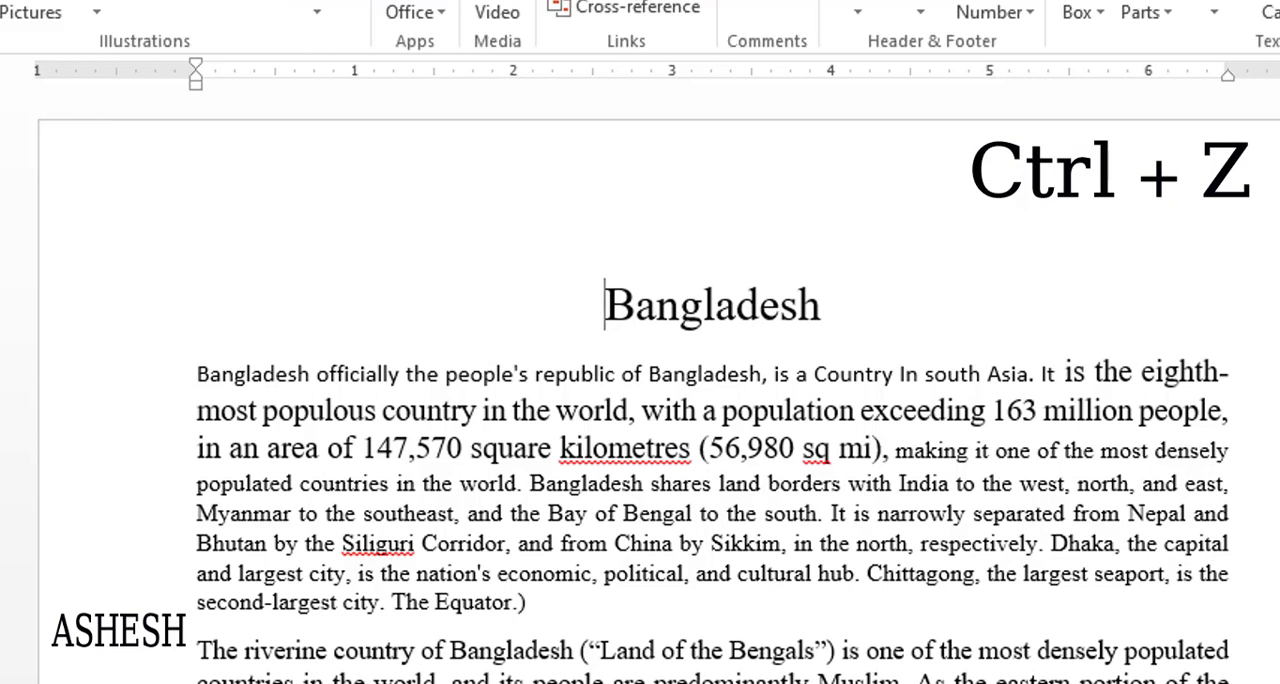
key("ctrl+z")
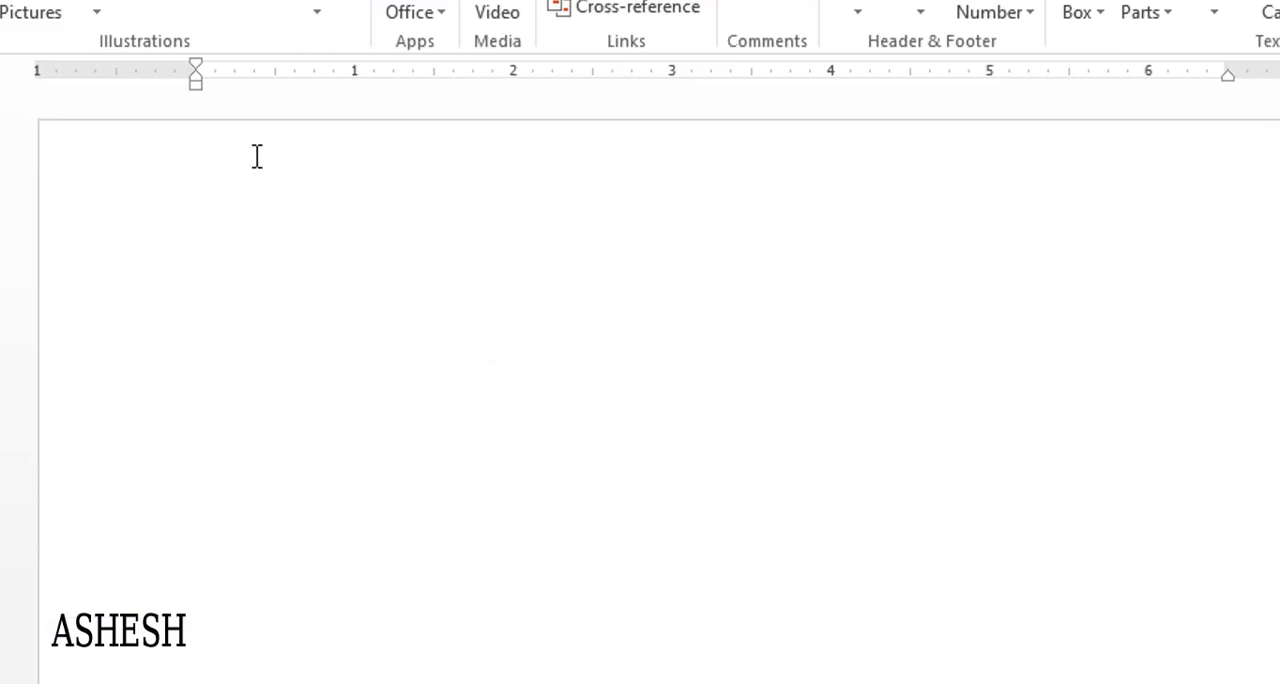
left_click(94, 14)
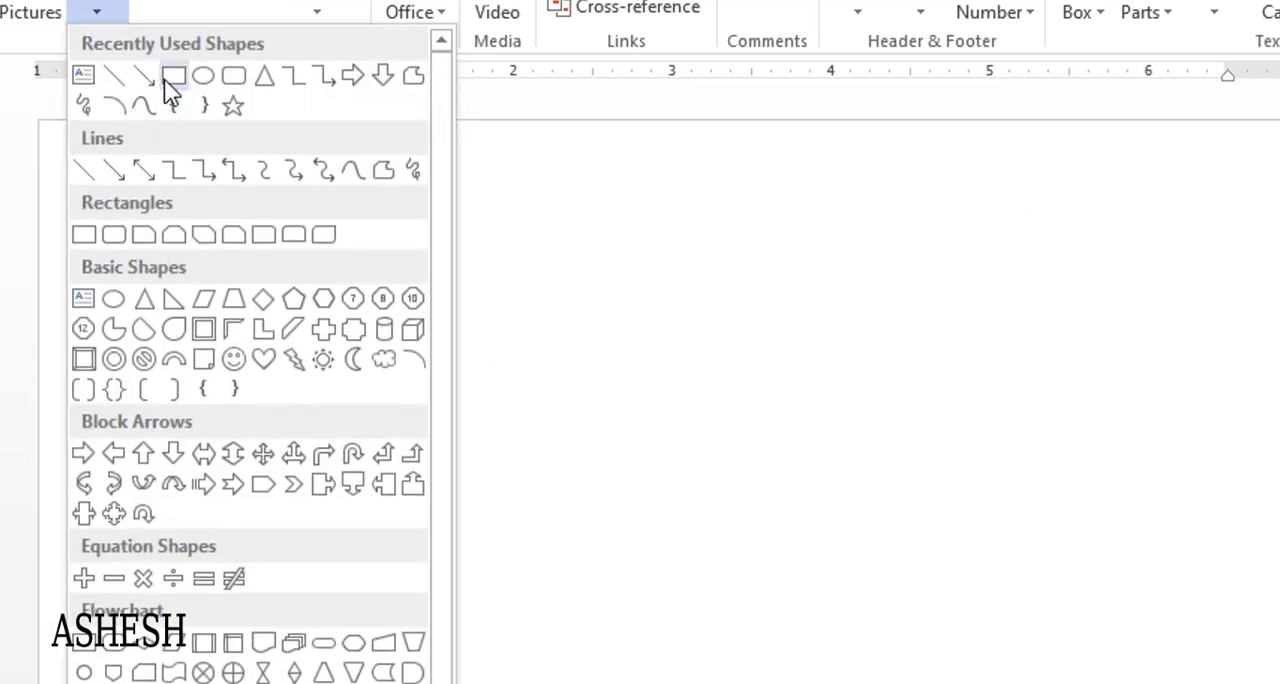
left_click(173, 77)
left_click_drag(136, 348, 578, 680)
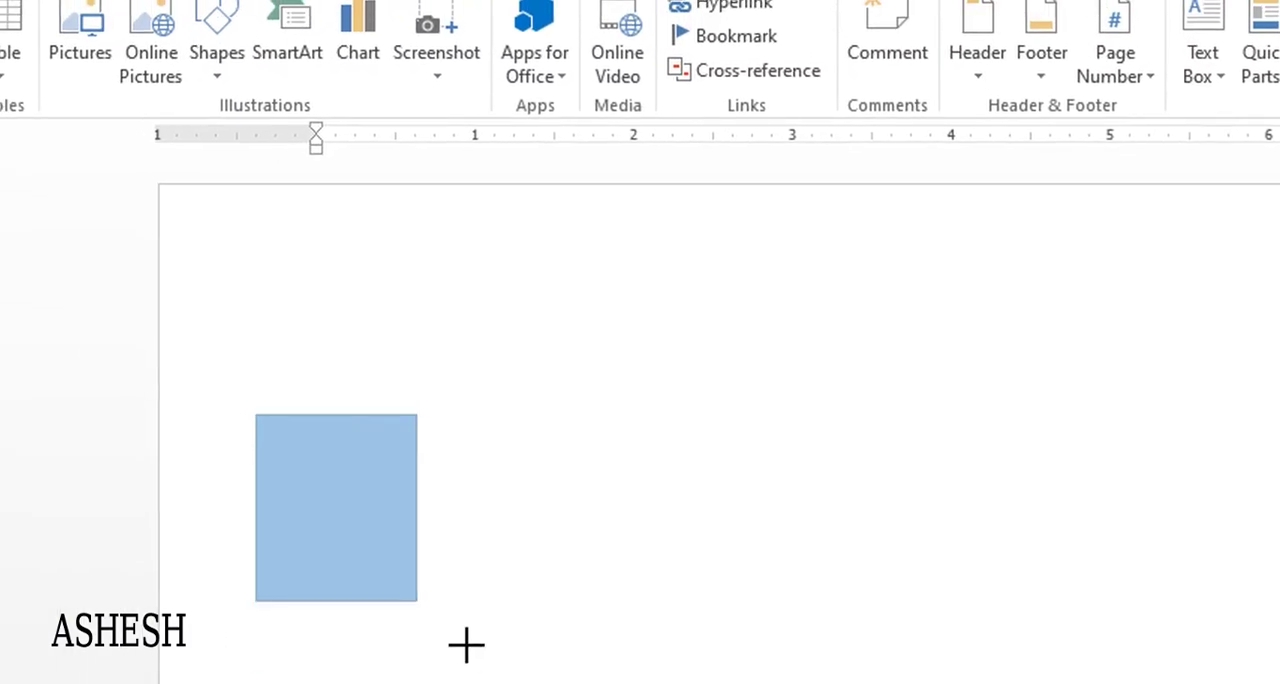
left_click_drag(697, 683, 647, 640)
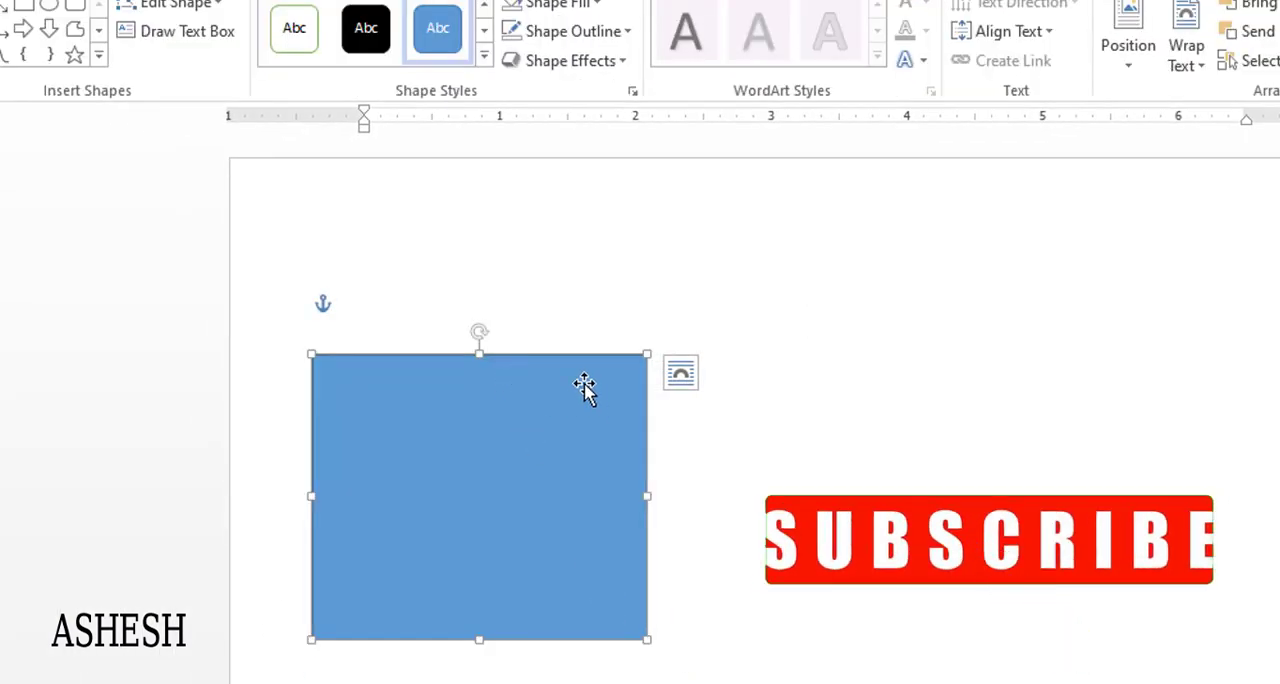
- Apply the white-fill, green-outline preset style to the rectangle and add the text "বাংলাদেশ" inside it
left_click(296, 40)
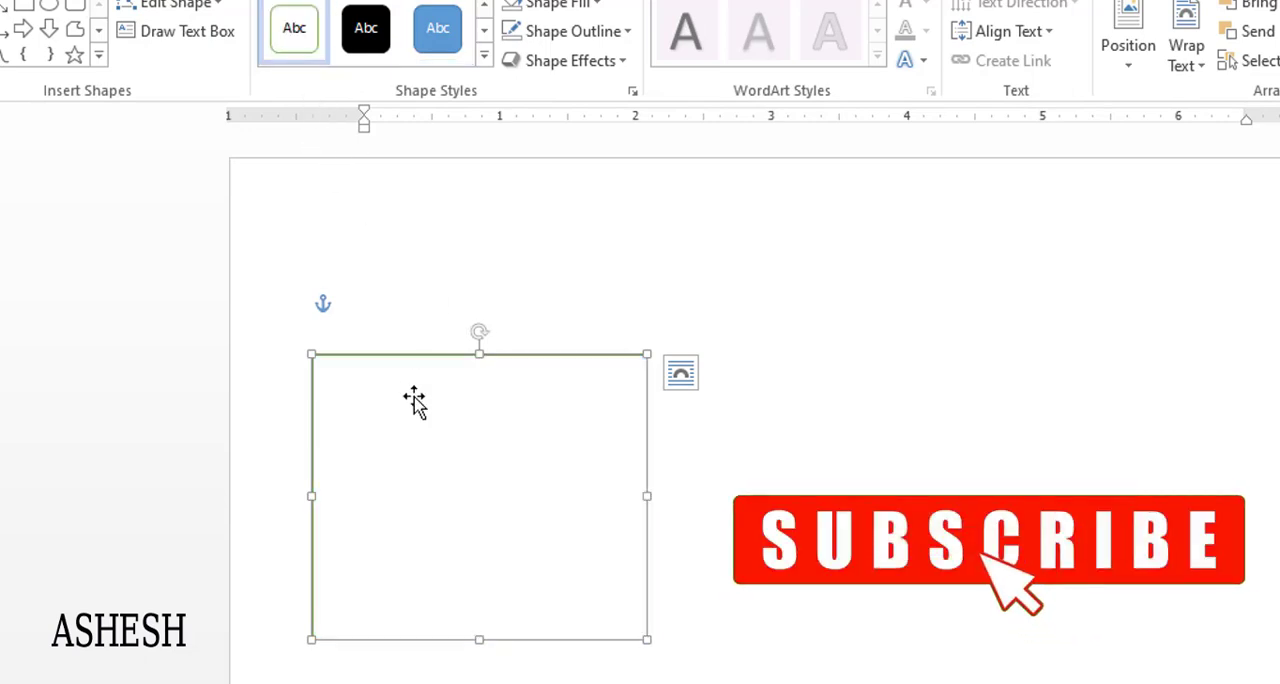
left_click(455, 460)
type("বা")
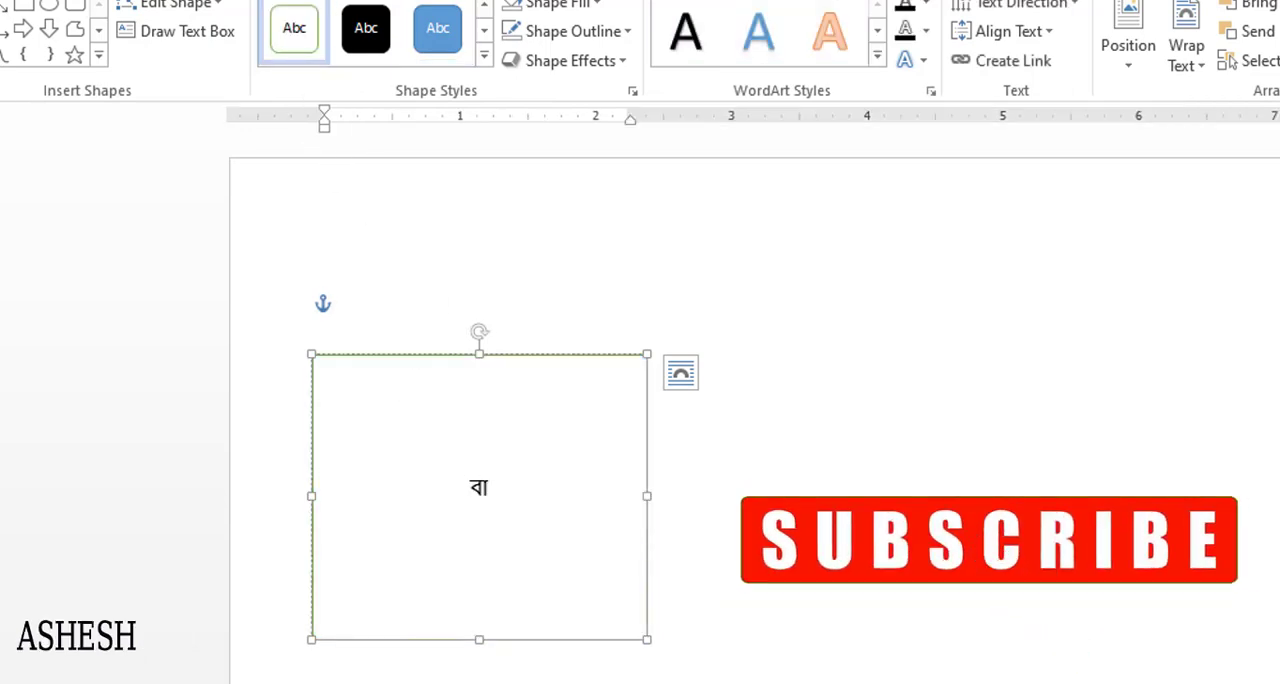
type("ংলা")
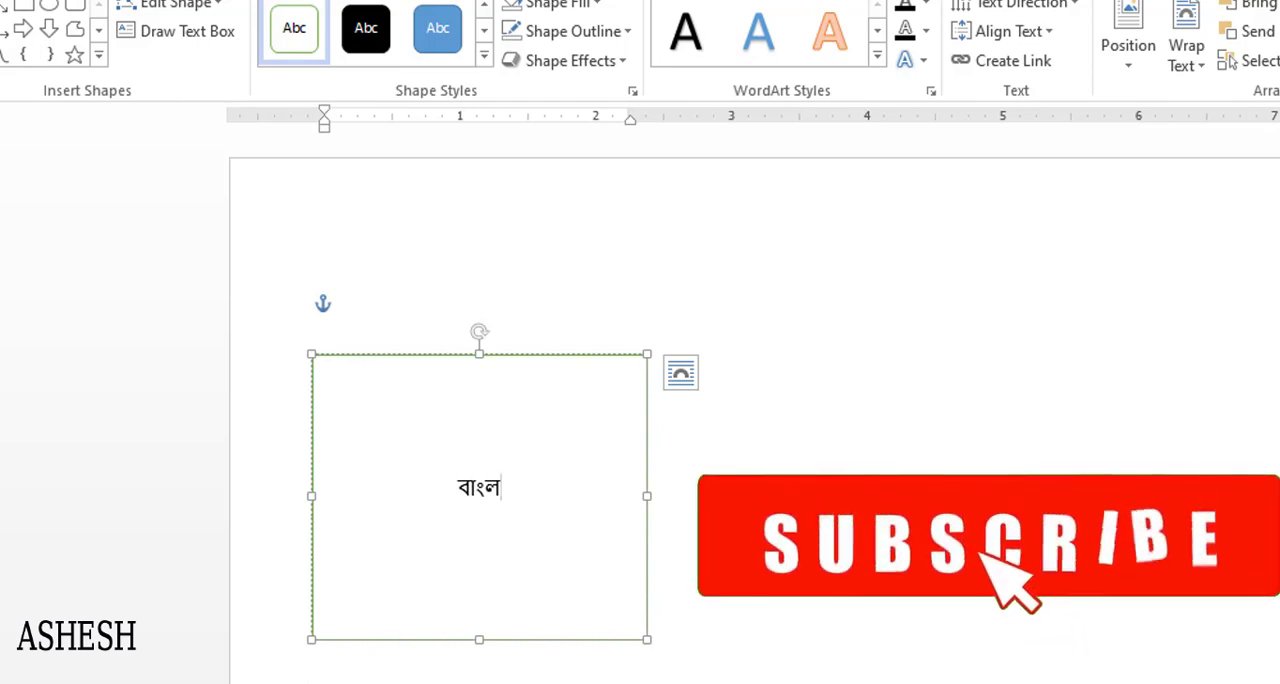
type("দেশ")
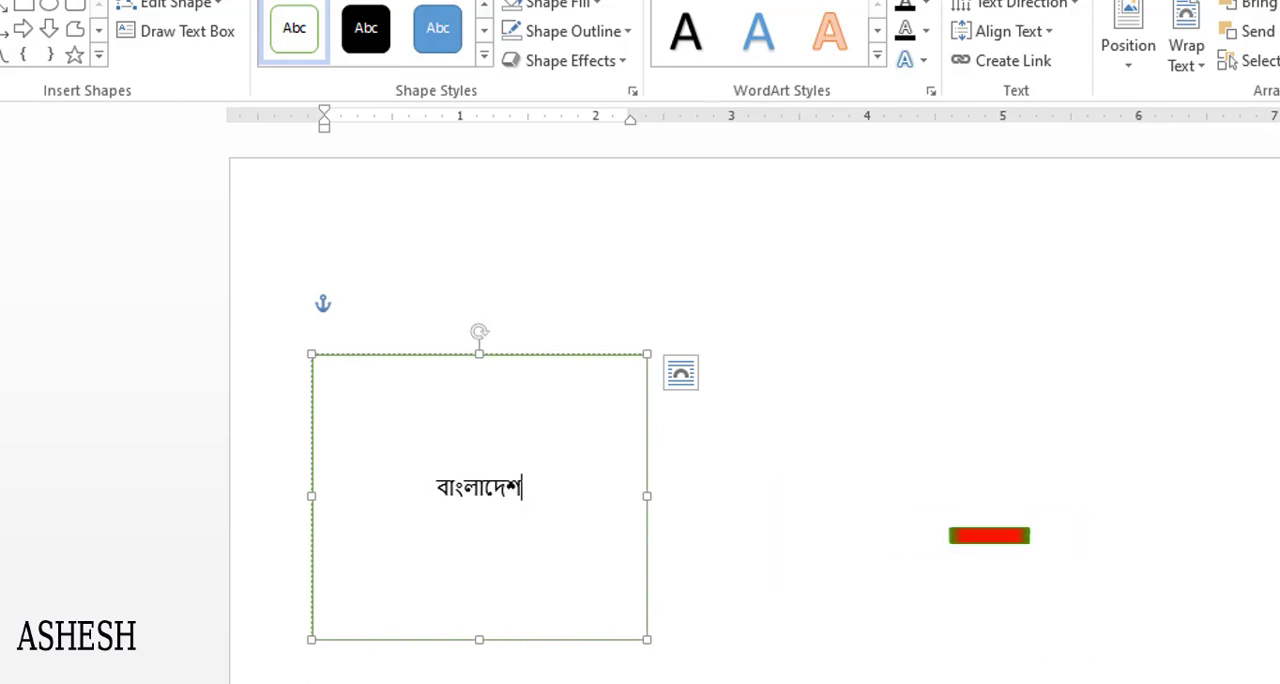
- Enlarge the "বাংলাদেশ" text until it spans most of the rectangle's width, and deselect the shape
left_click(385, 474)
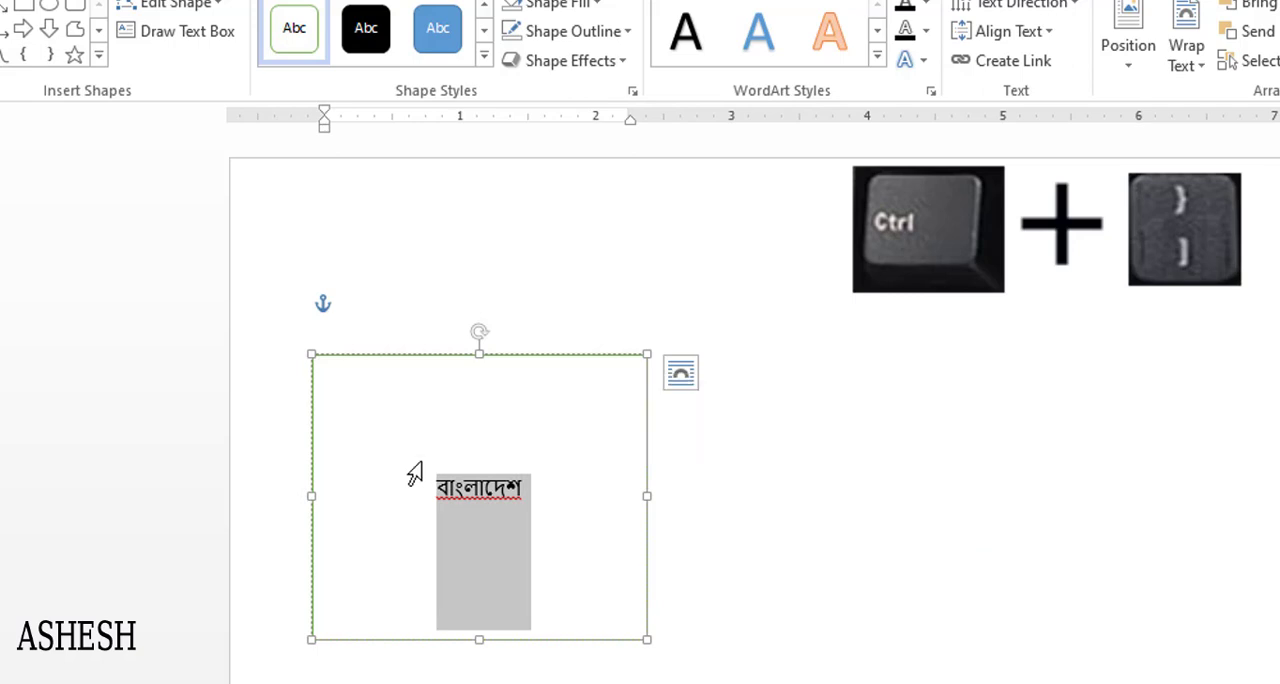
key("ctrl+bracketright")
key("ctrl+bracketright")
key("ctrl+bracketright")
key("ctrl+bracketright")
key("ctrl+bracketright")
key("ctrl+bracketright")
key("ctrl+bracketright")
key("ctrl+bracketright")
key("ctrl+bracketright")
key("ctrl+bracketright")
key("ctrl+bracketright")
key("ctrl+bracketright")
key("ctrl+bracketright")
key("ctrl+bracketright")
key("ctrl+bracketright")
key("ctrl+bracketright")
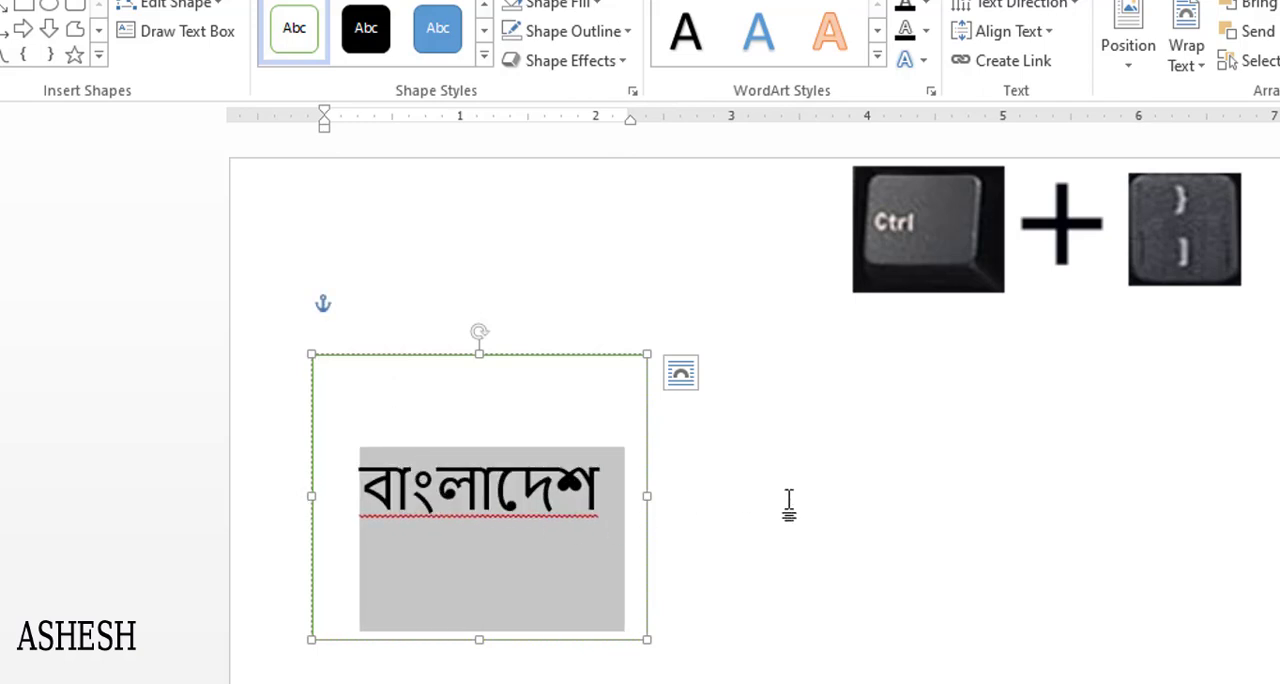
left_click(704, 516)
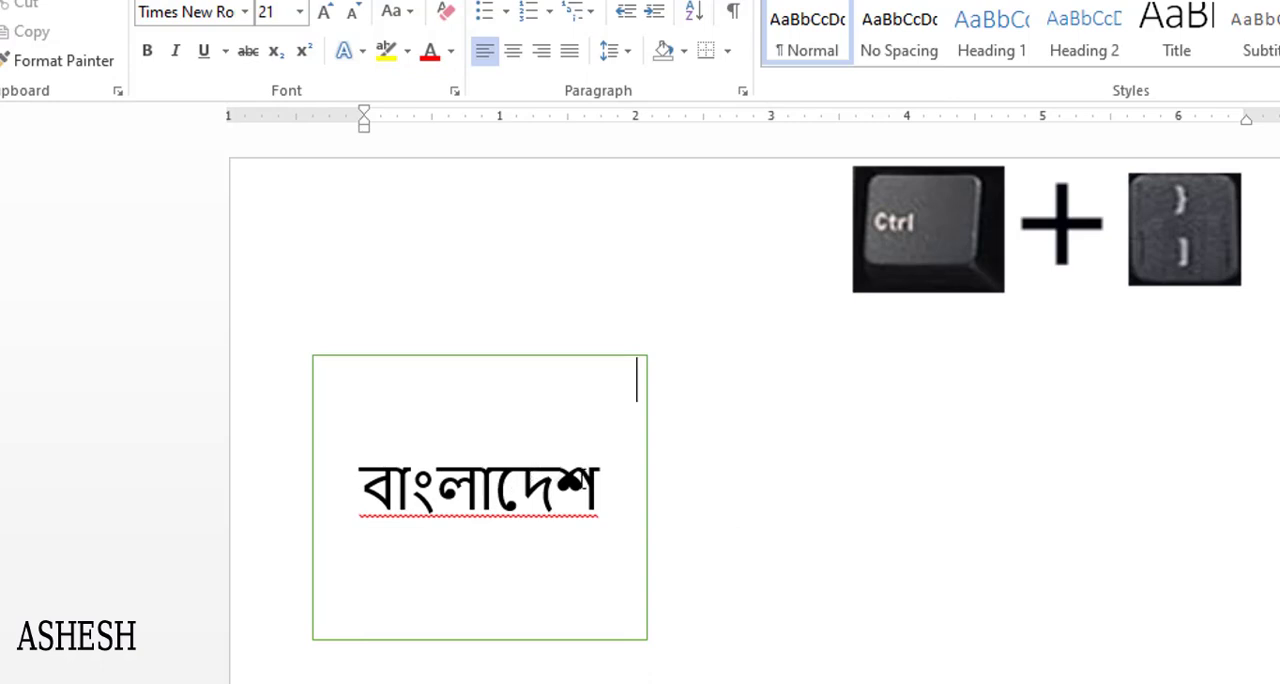
- Place a copy of the "বাংলাদেশ" rectangle to its right and replace the copy's text with "মাতৃভূমি"
left_click(608, 488)
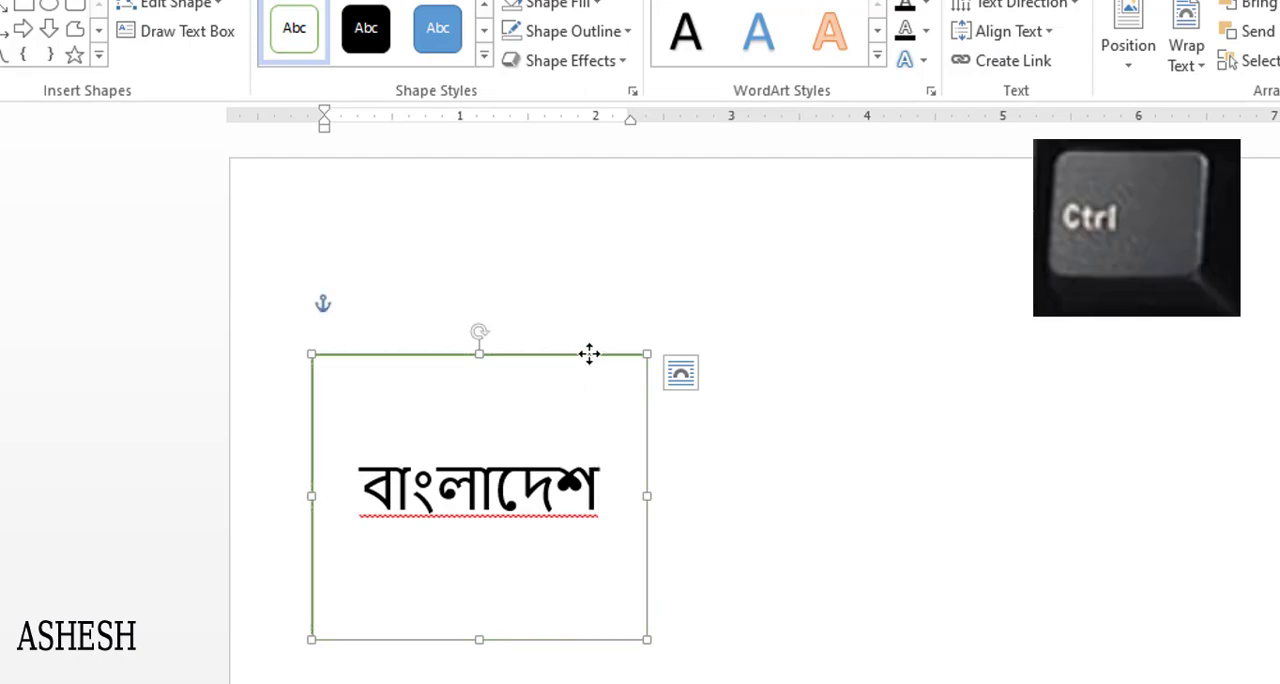
left_click_drag(589, 353, 1160, 371)
left_click_drag(931, 487, 1192, 490)
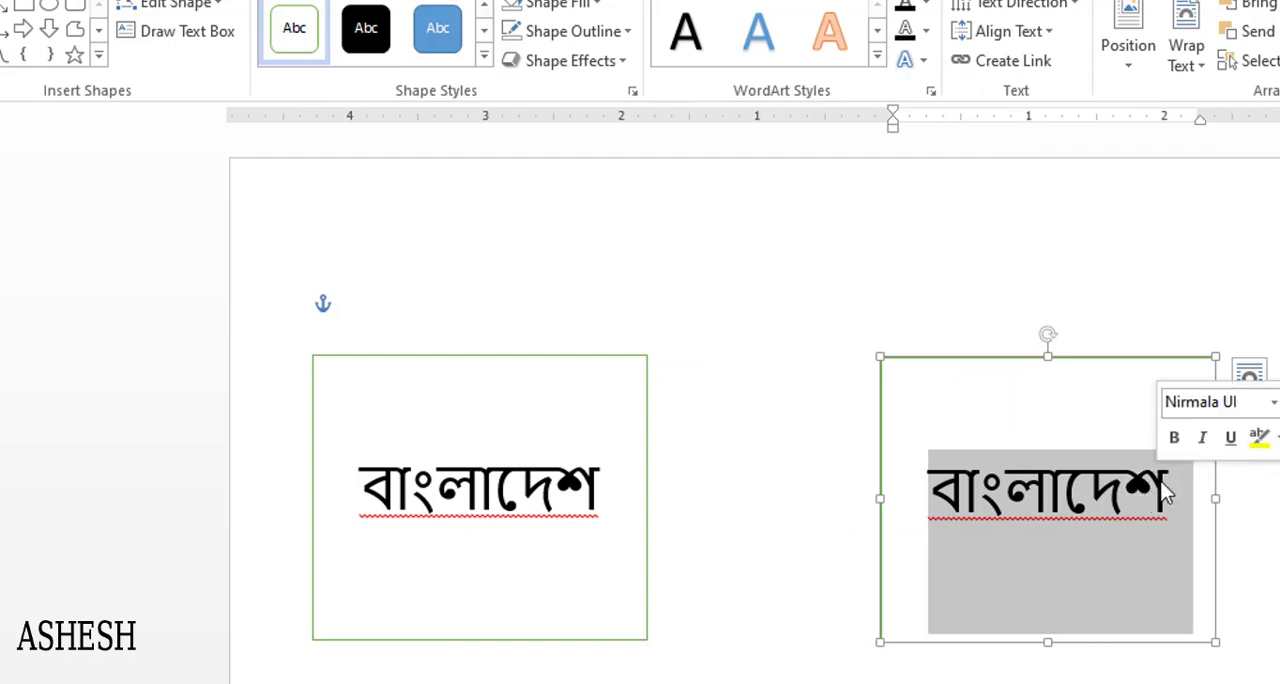
type("মাতৃভূমি")
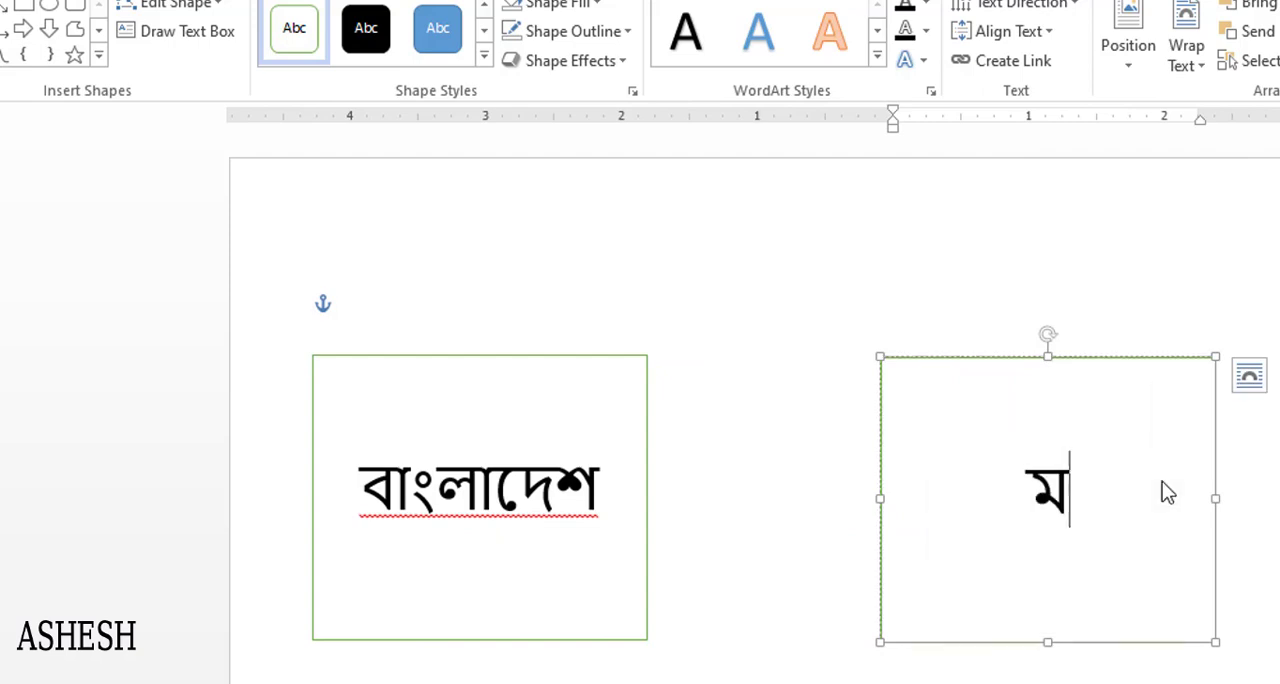
left_click_drag(1097, 360, 1140, 358)
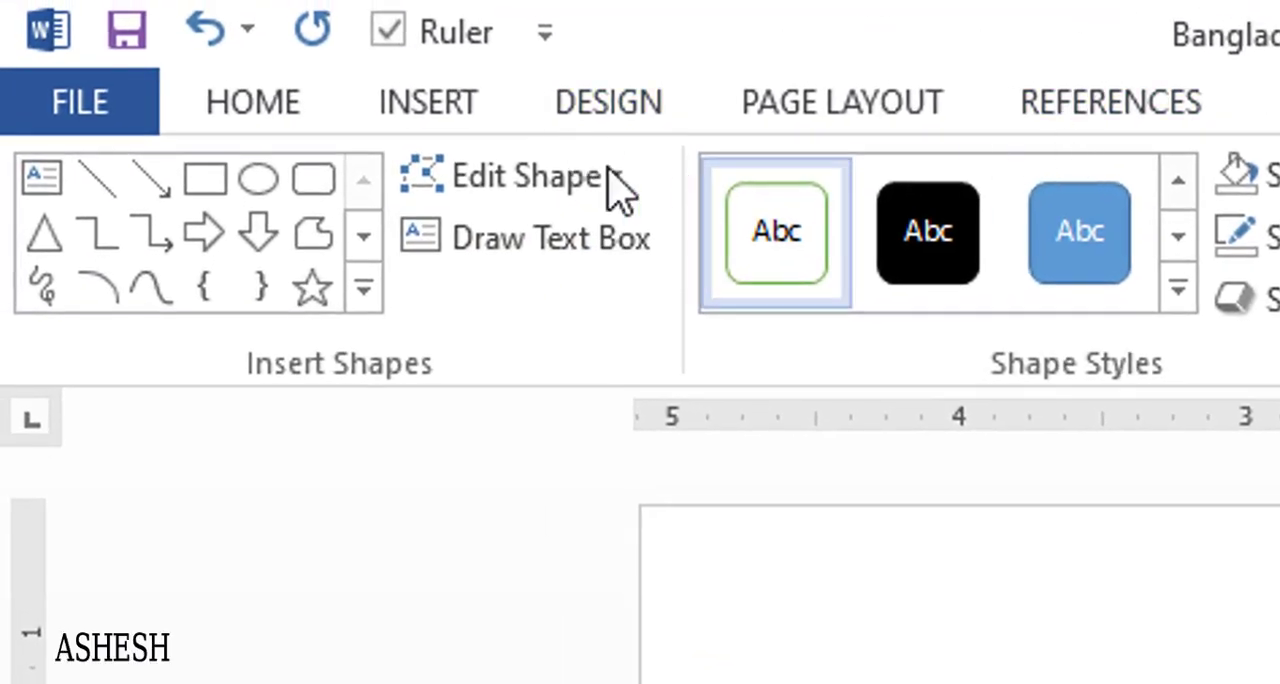
- Draw a straight horizontal line across the gap between the "বাংলাদেশ" and "মাতৃভূমি" rectangles
left_click(363, 289)
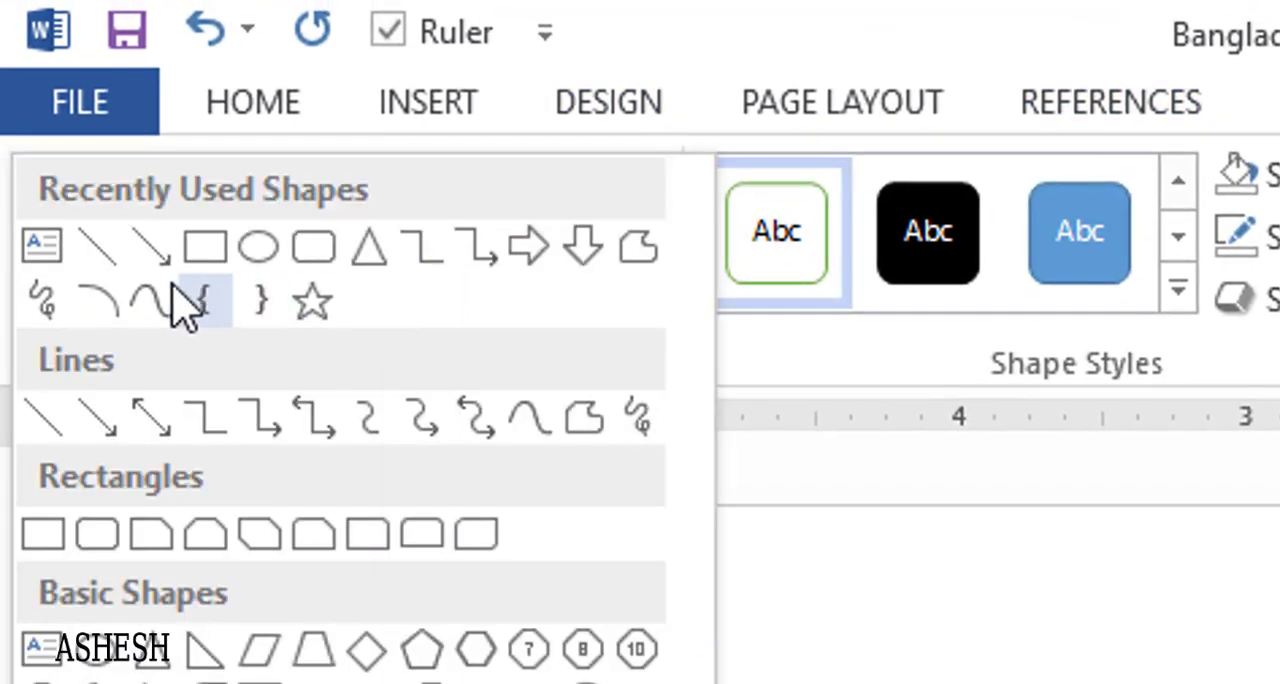
left_click(100, 250)
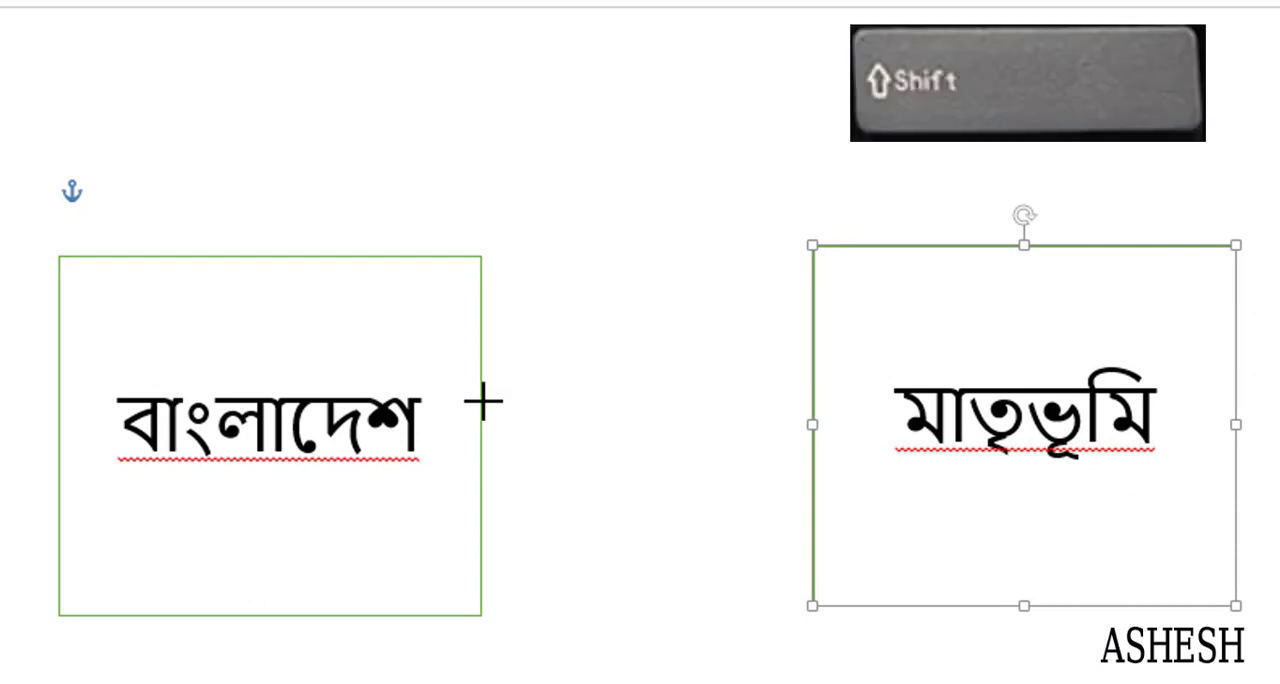
left_click_drag(486, 401, 788, 404)
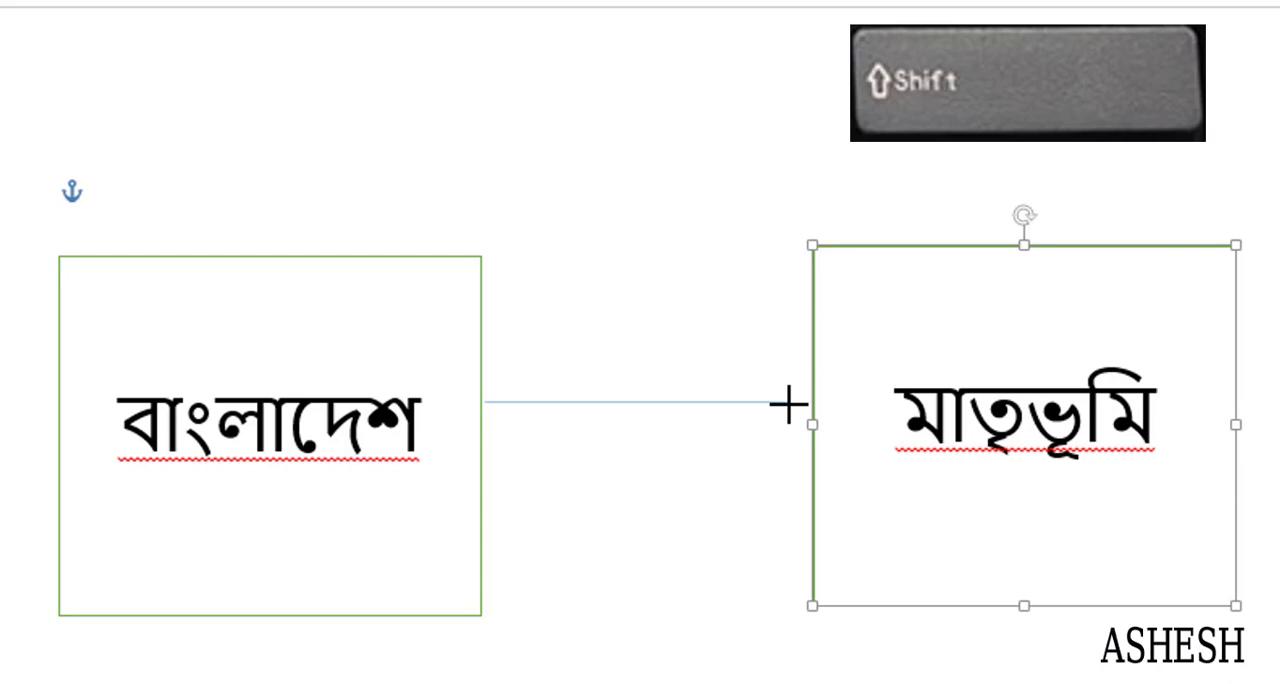
left_click_drag(789, 404, 794, 403)
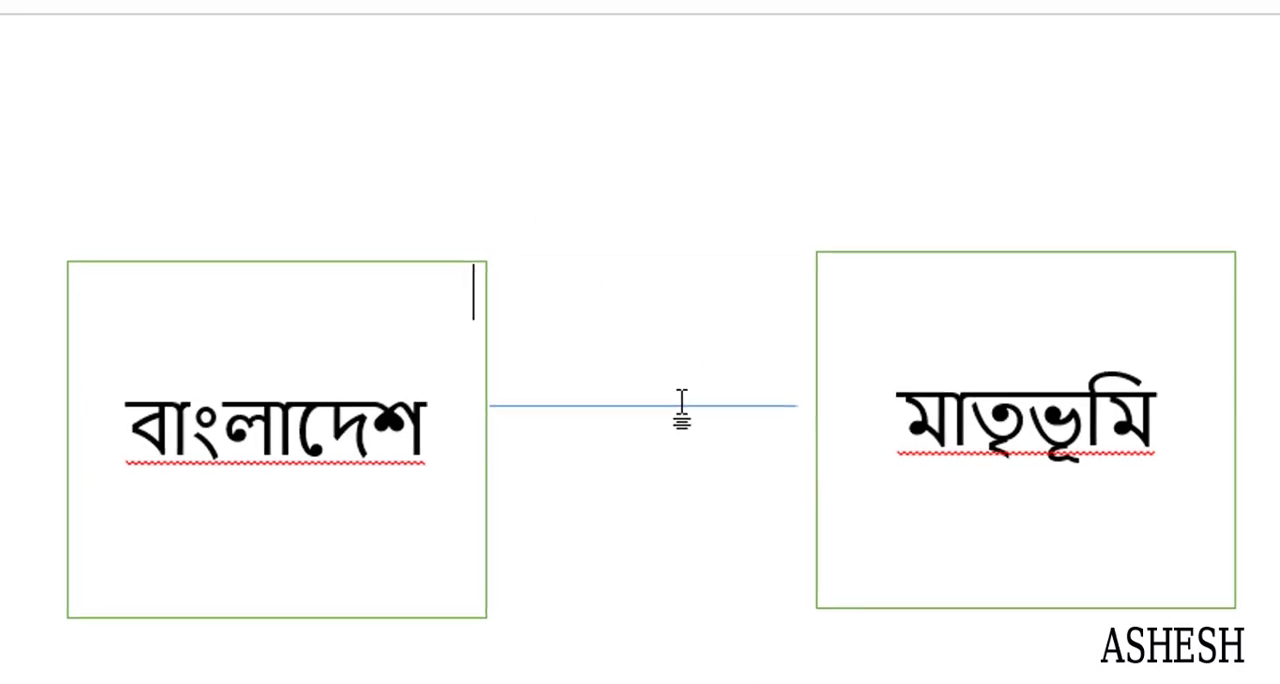
- Change the outline colour of the line between the two rectangles to black
double_click(786, 512)
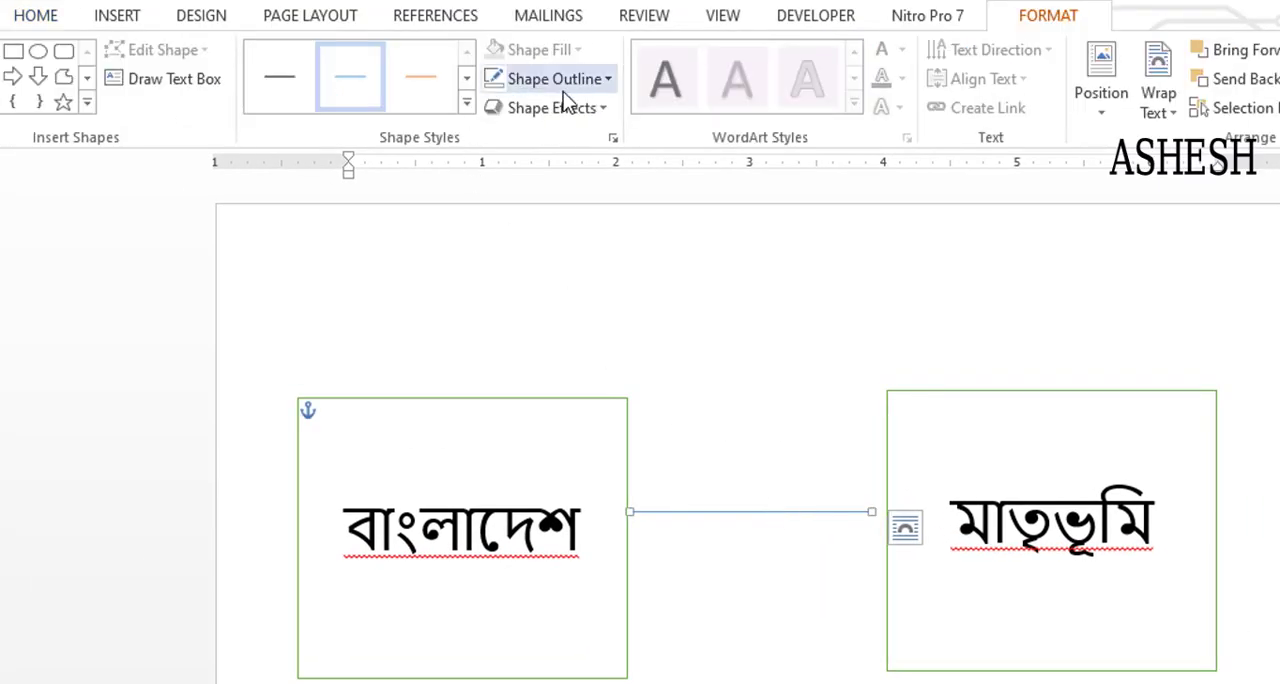
left_click(604, 89)
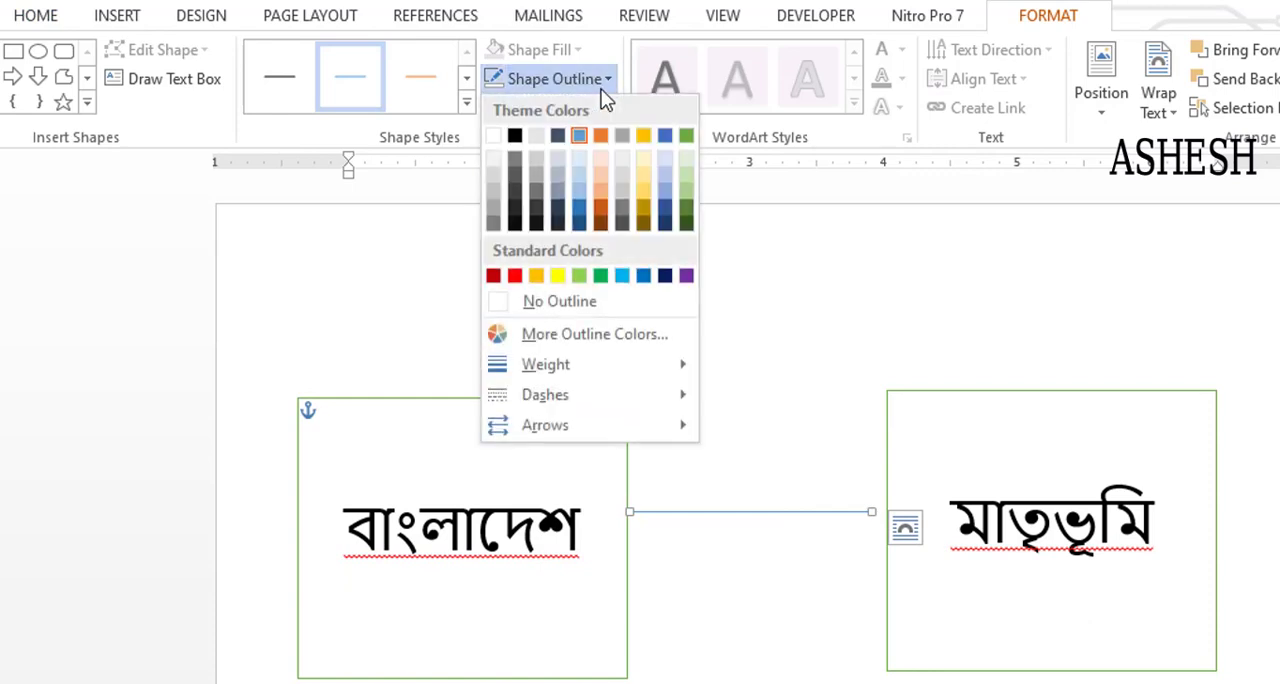
left_click(513, 137)
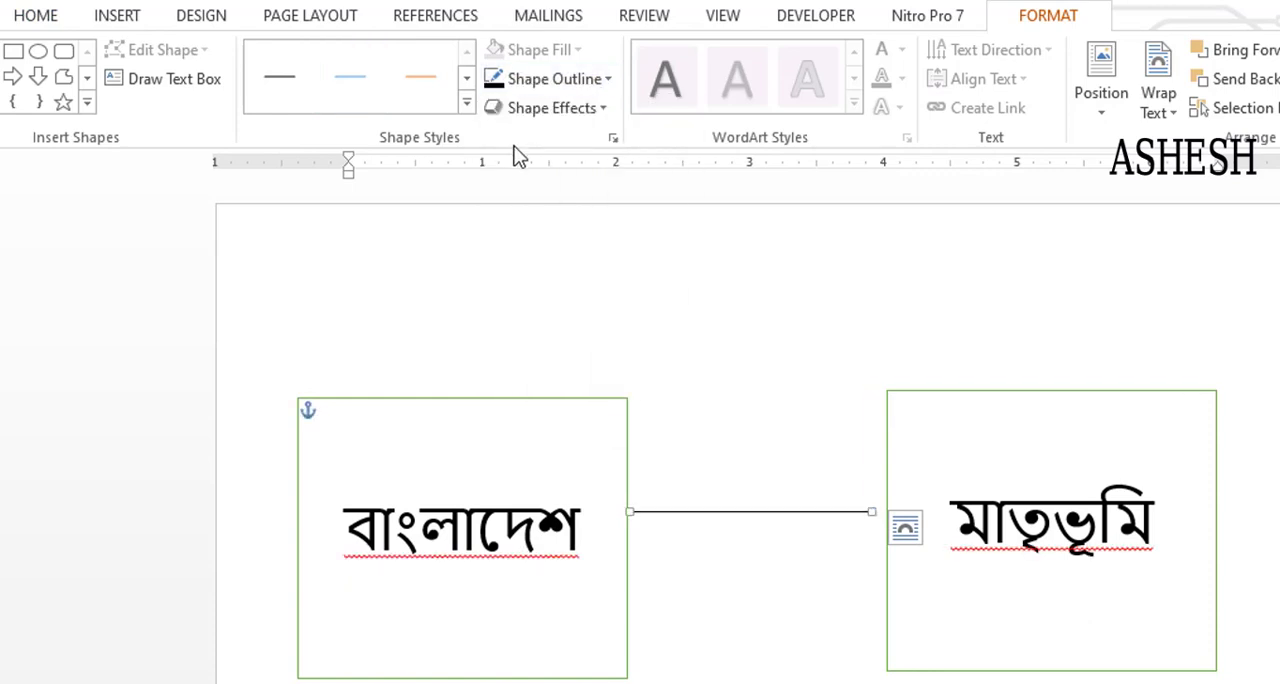
- Change the outline weight of the black line between the two rectangles and leave the line selected
left_click(598, 84)
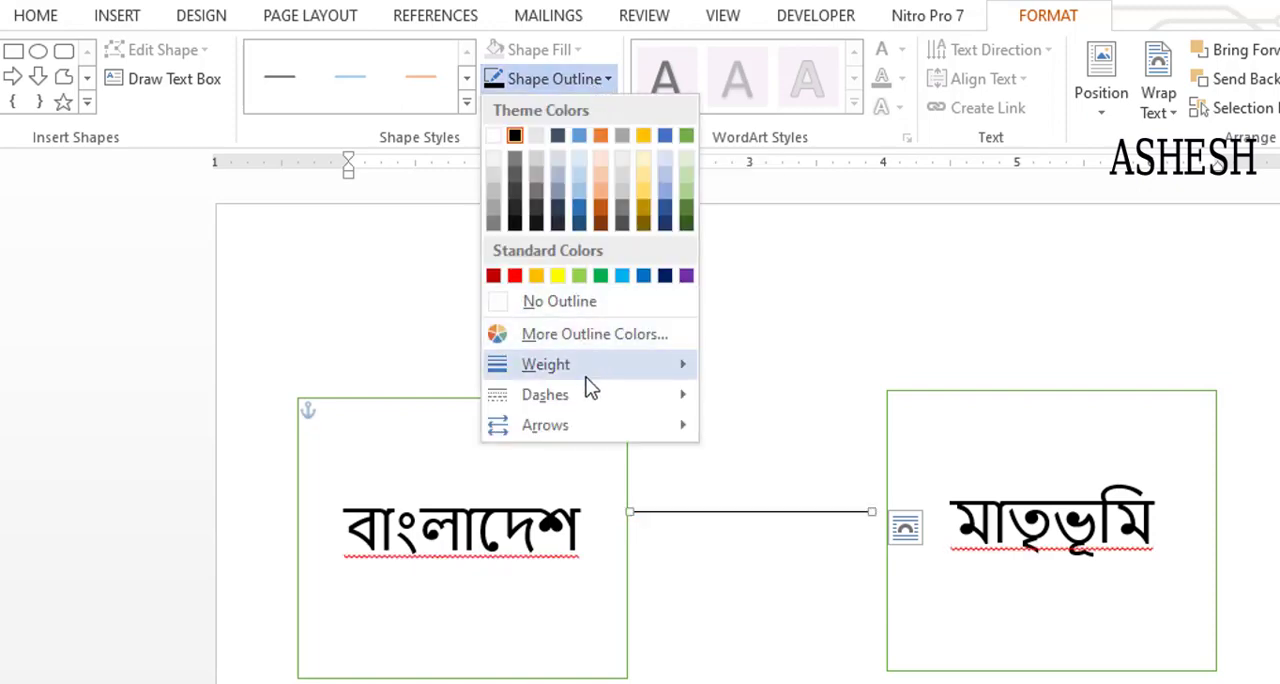
mouse_move(590, 370)
left_click(790, 478)
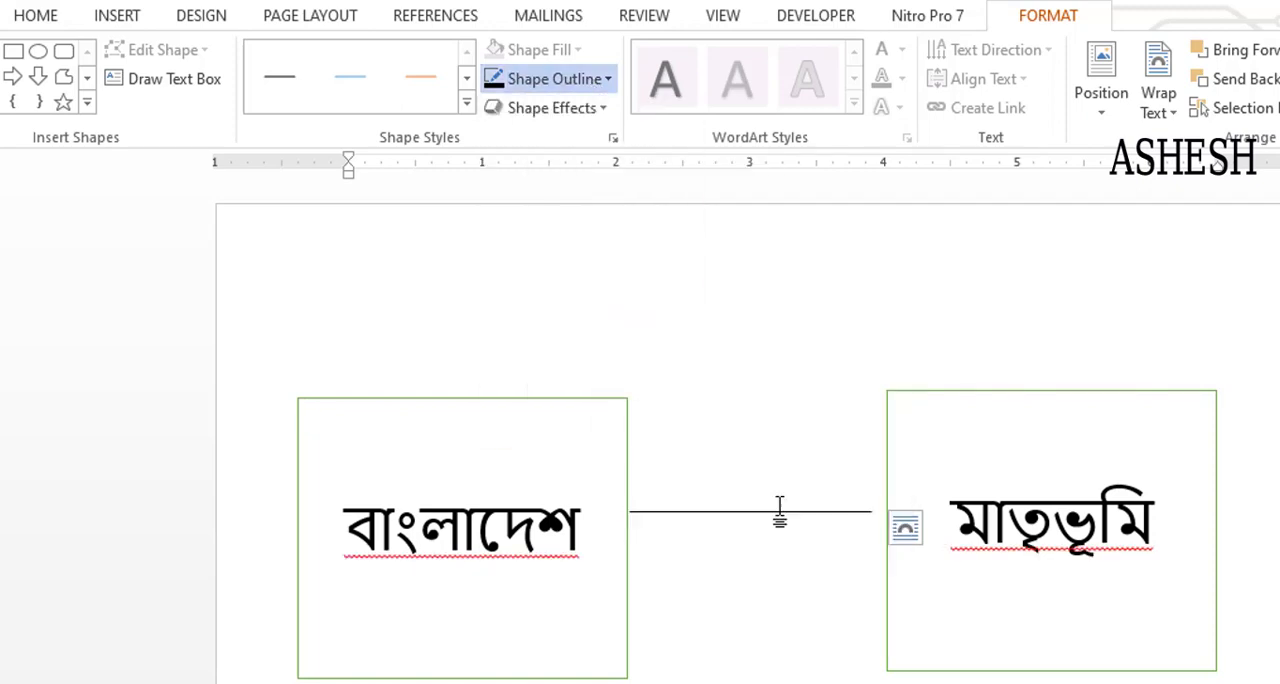
left_click(745, 545)
left_click(752, 510)
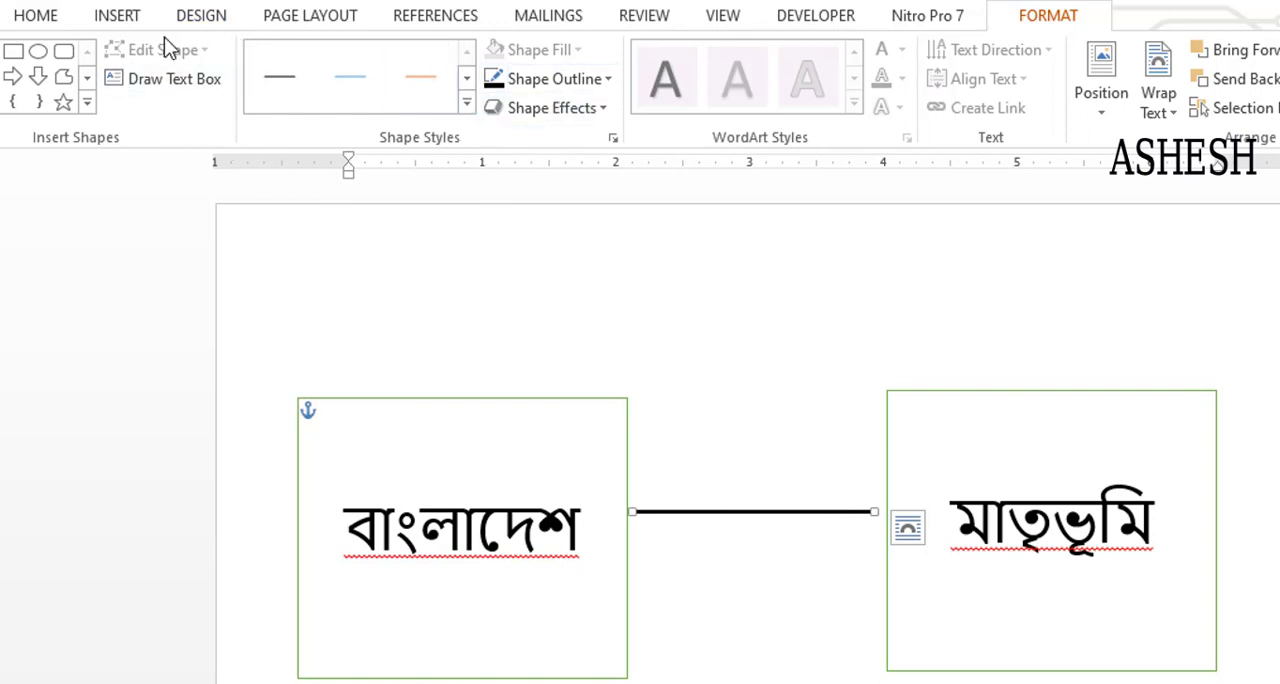
- Give the line between the two rectangles a single open arrowhead pointing at the "মাতৃভূমি" rectangle
left_click(755, 448)
left_click(783, 511)
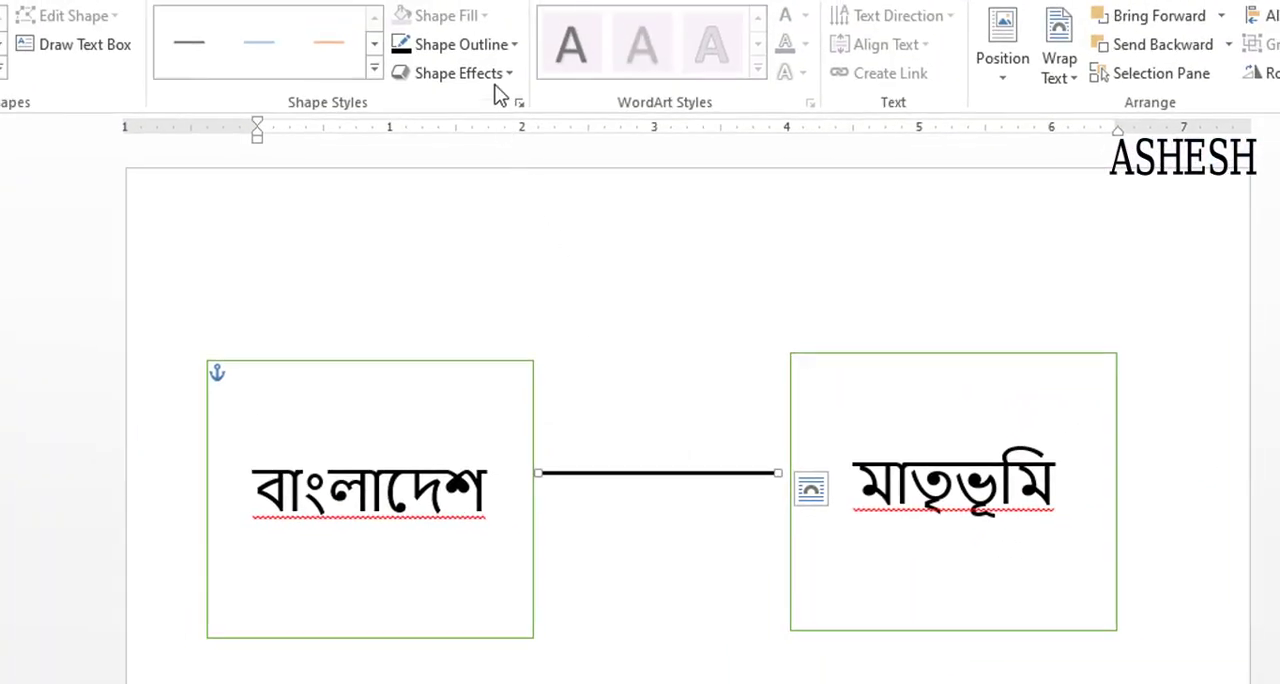
left_click(508, 50)
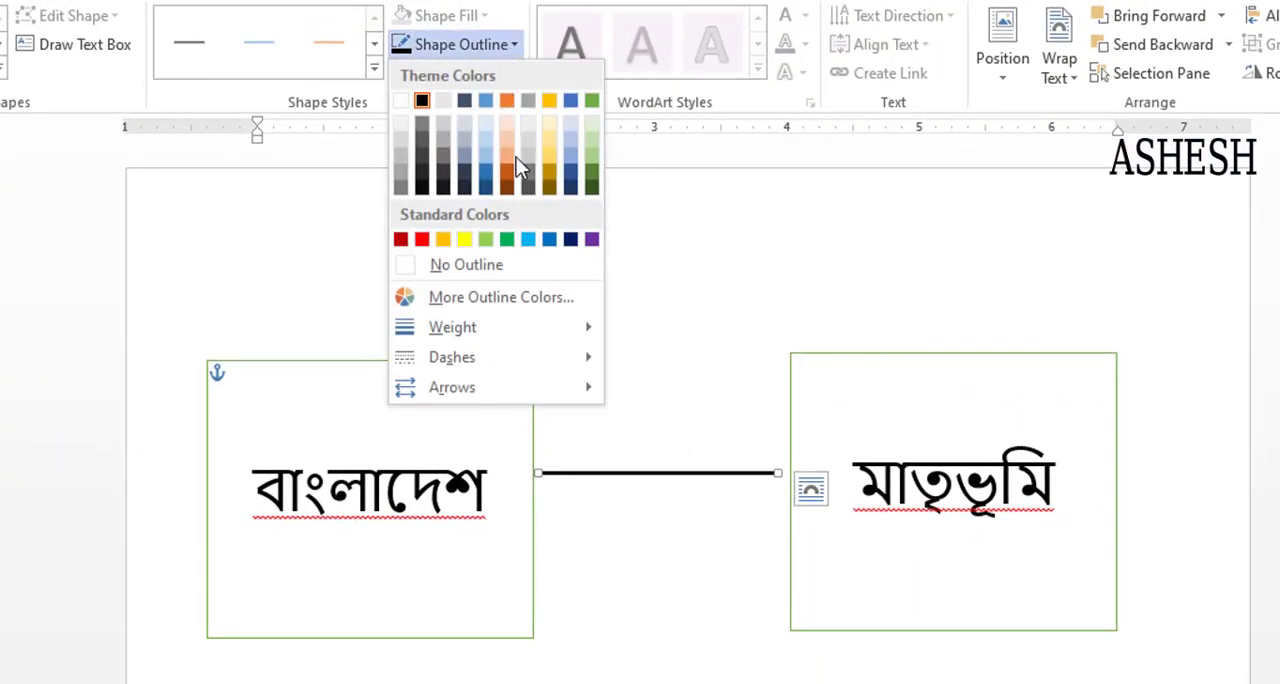
mouse_move(560, 400)
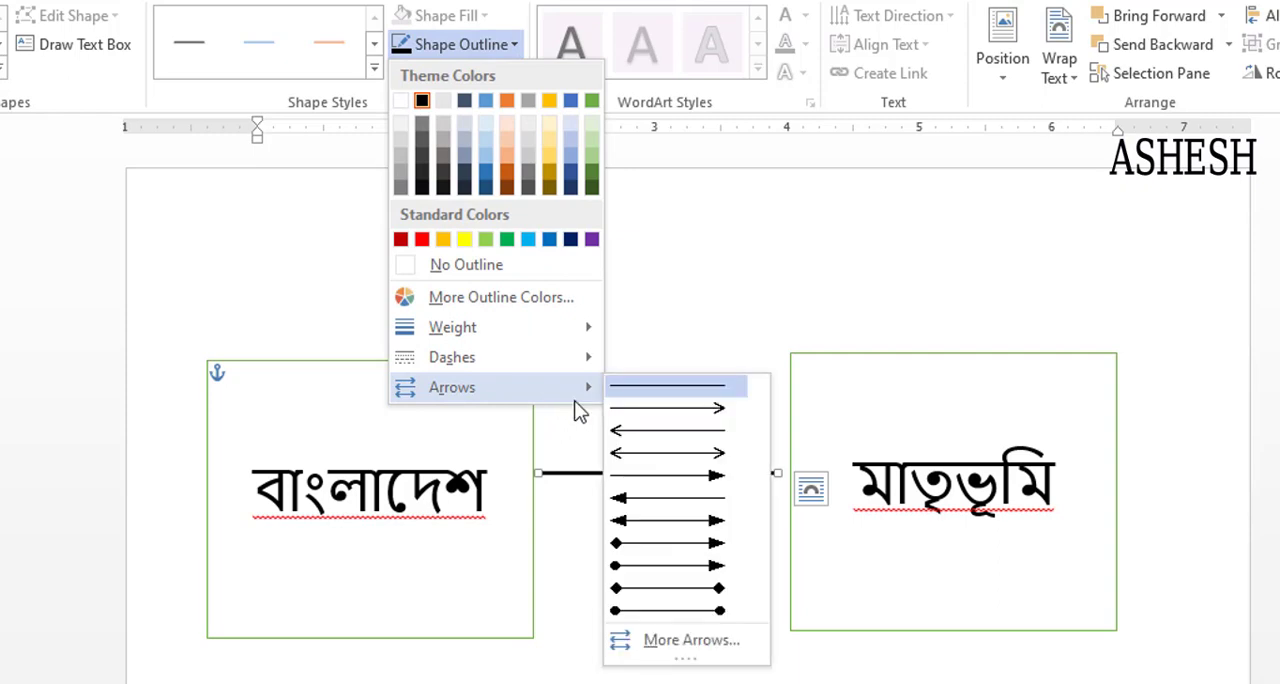
left_click(646, 410)
left_click(710, 510)
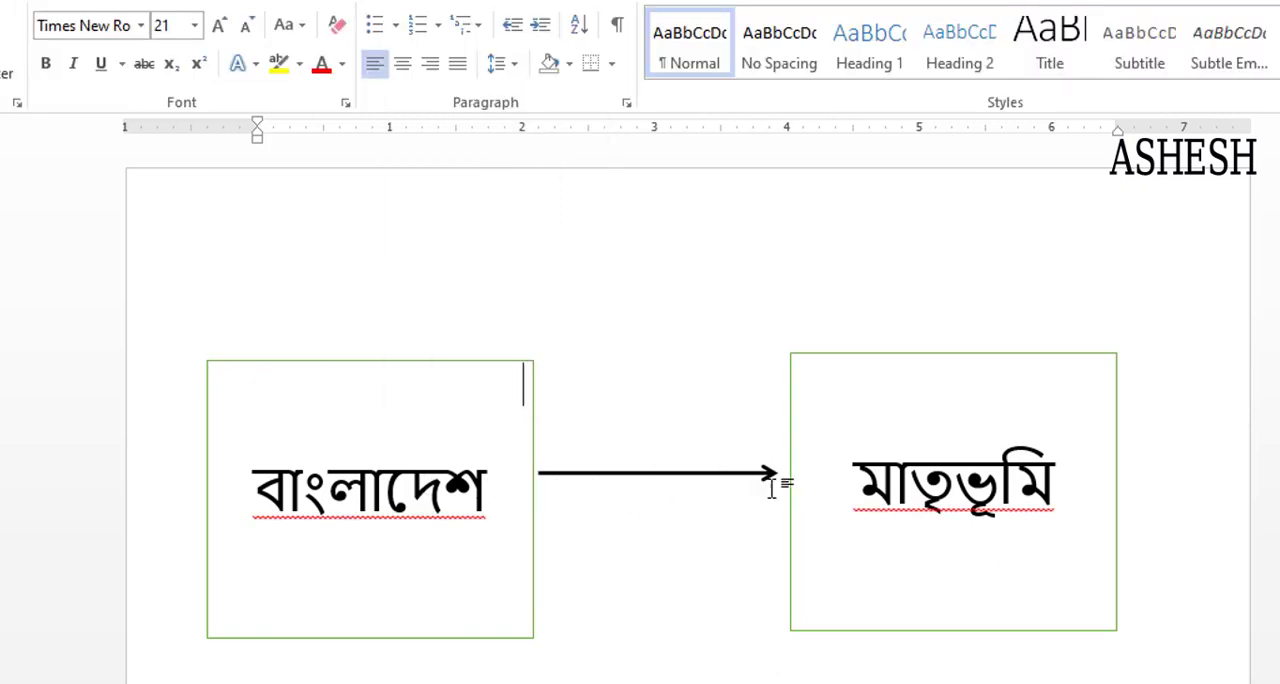
- Switch the connecting line's arrow style to a single open arrowhead pointing at the "বাংলাদেশ" rectangle
left_click(708, 483)
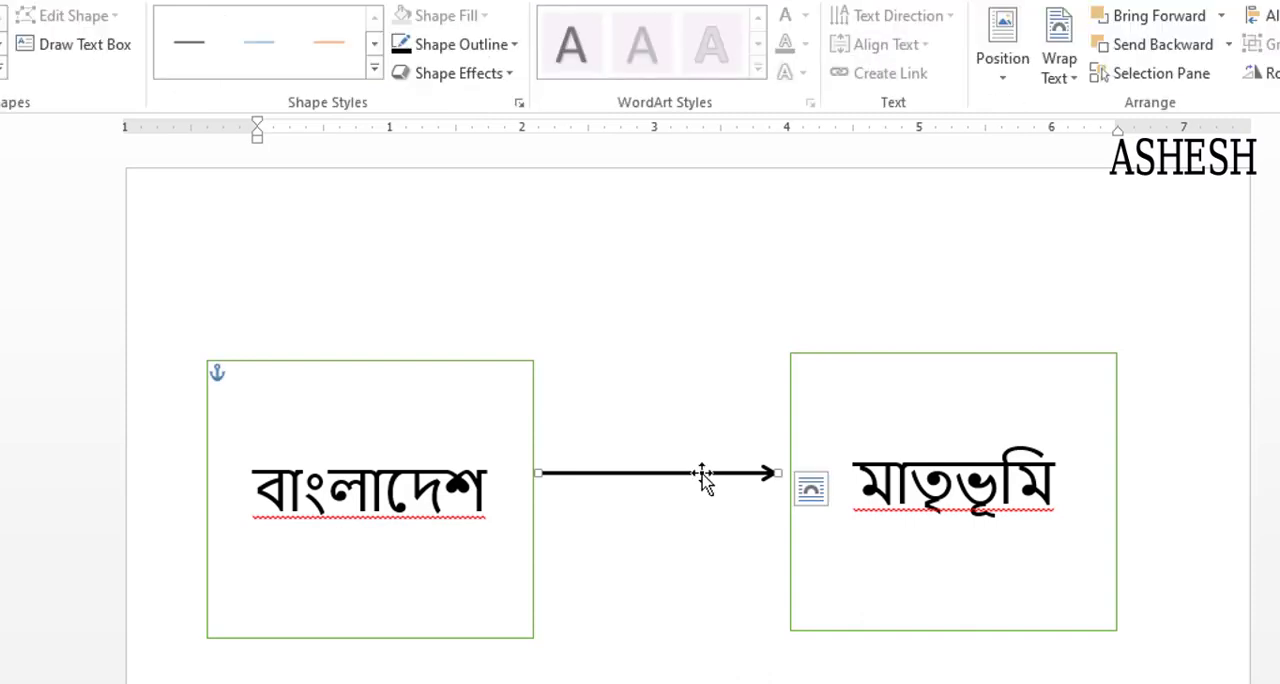
left_click(514, 47)
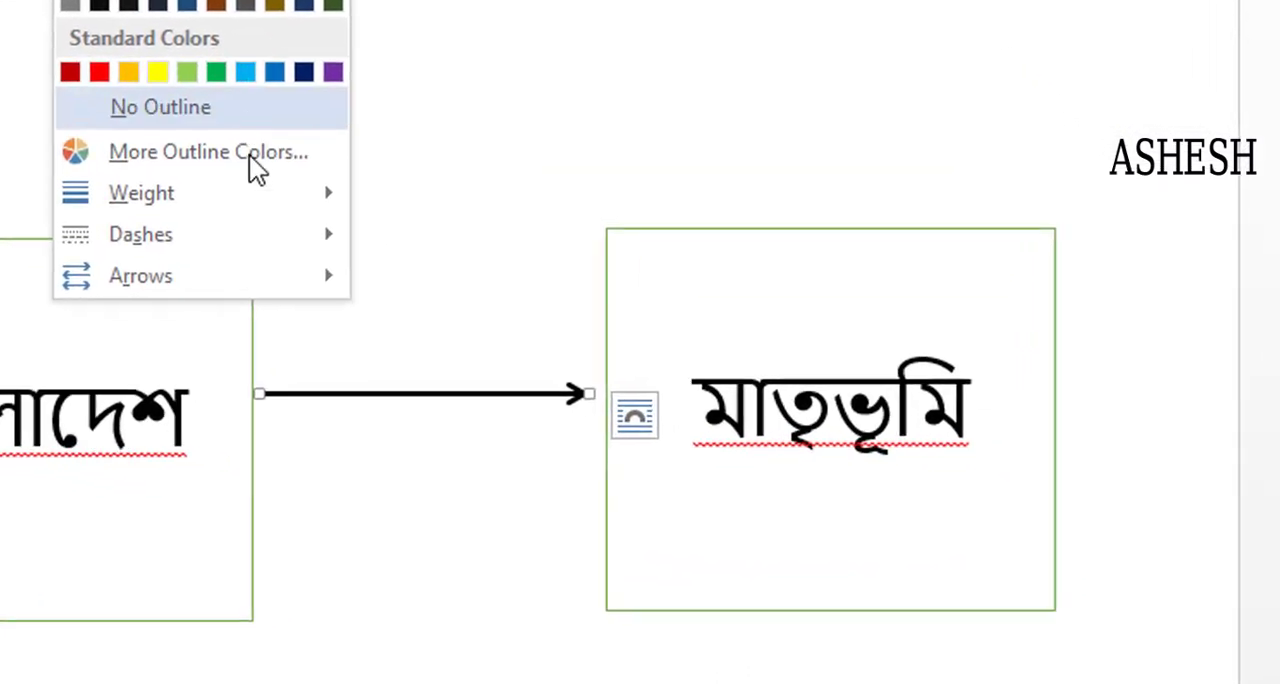
mouse_move(472, 360)
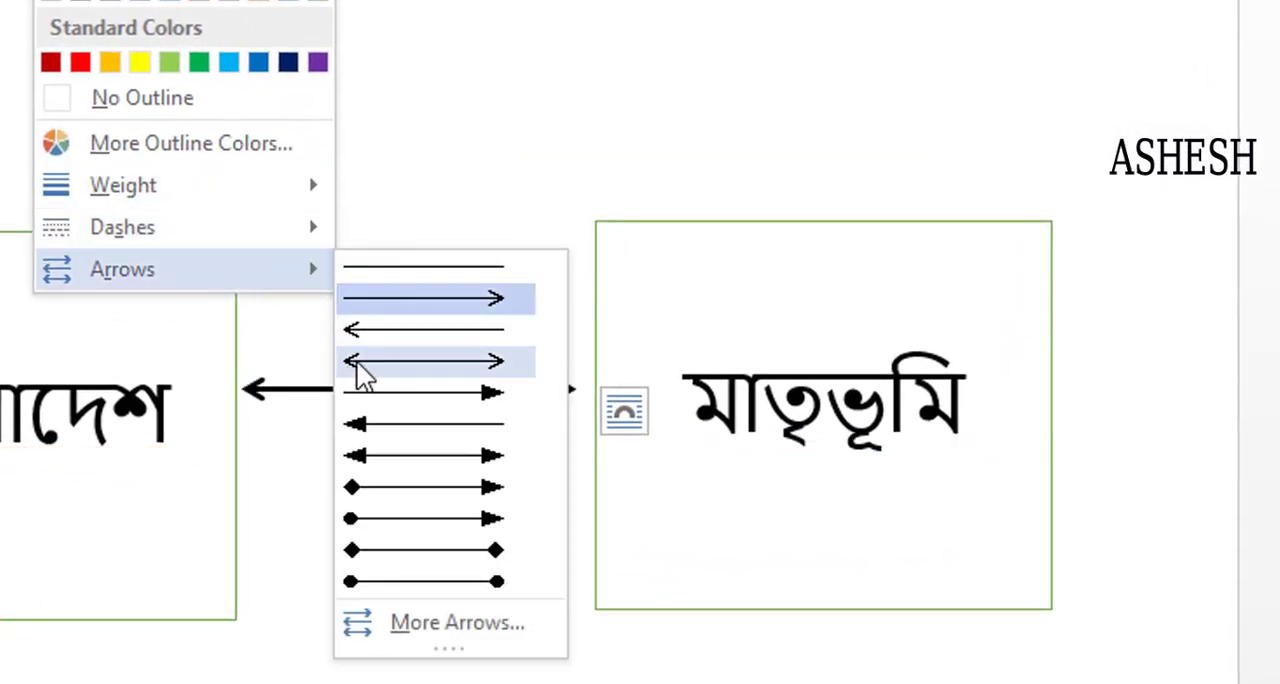
left_click(371, 327)
left_click(408, 451)
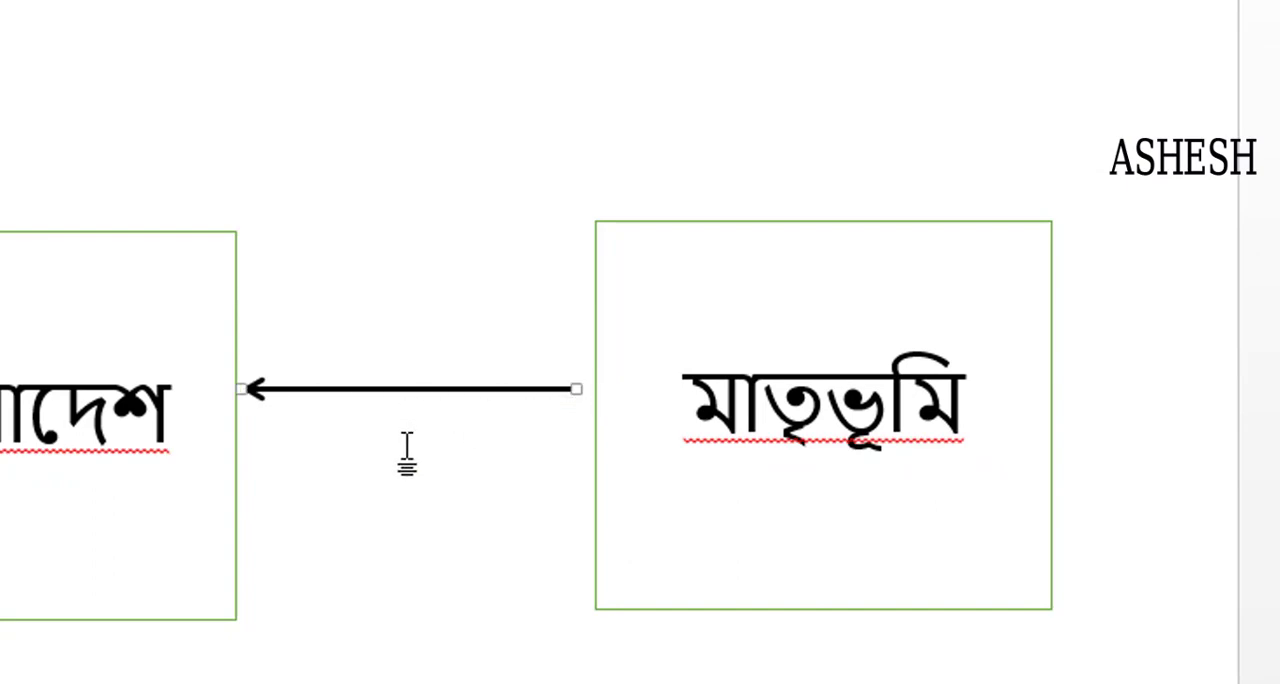
- Change the connecting line's arrow style to open arrowheads at both ends
left_click(412, 390)
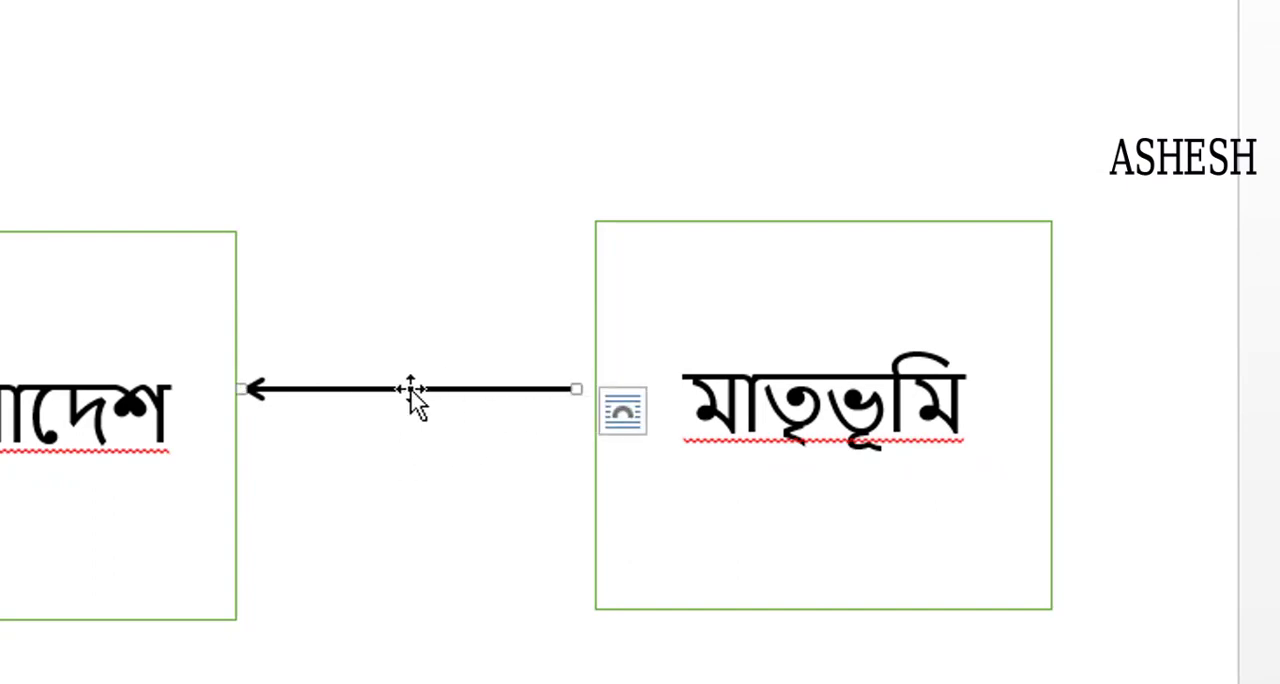
left_click(200, 1)
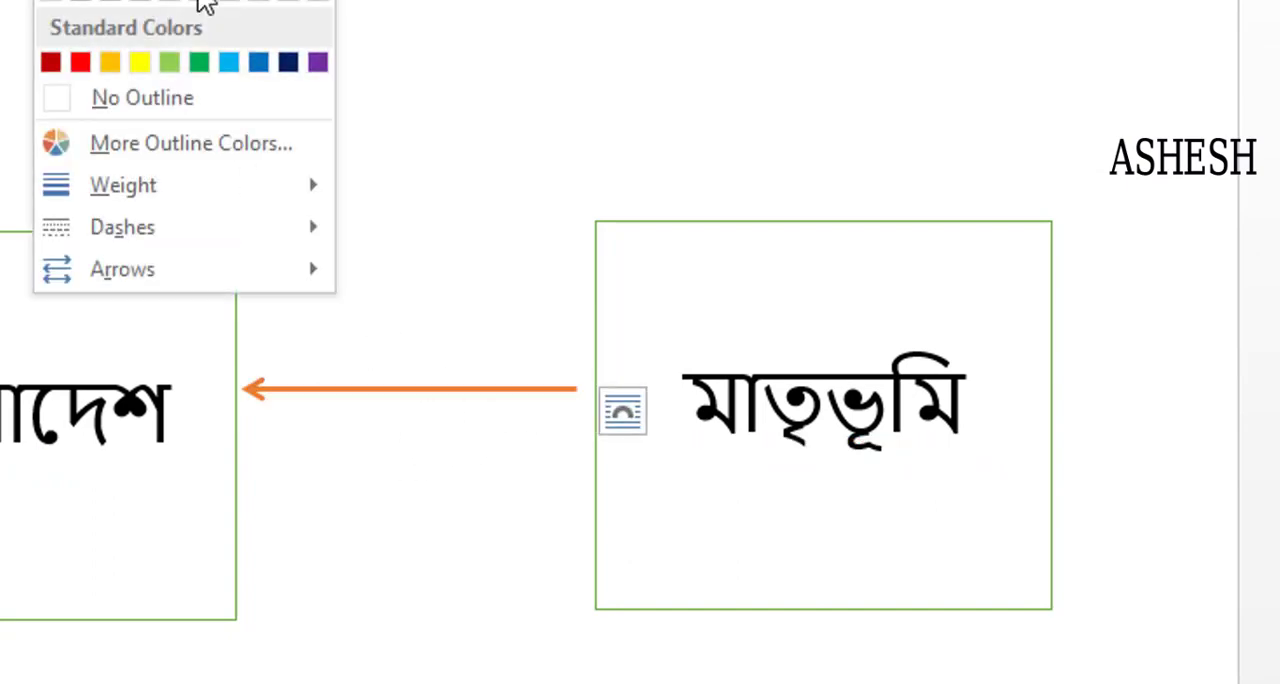
mouse_move(191, 266)
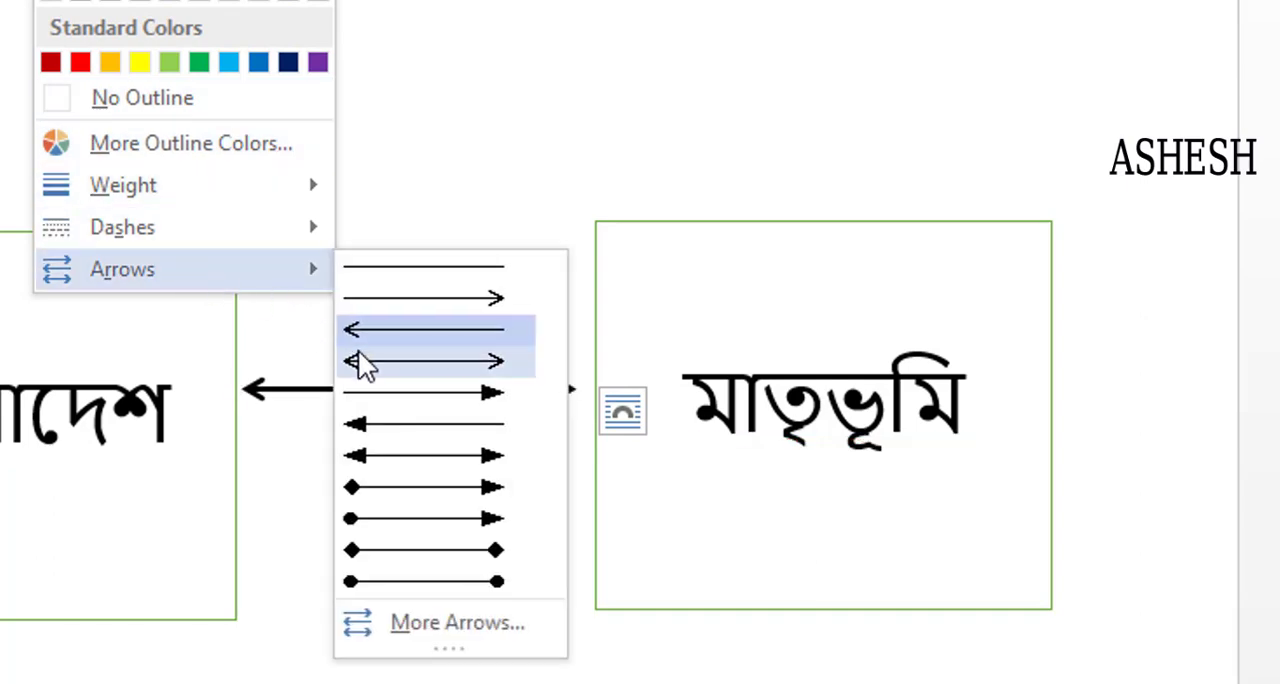
left_click(366, 363)
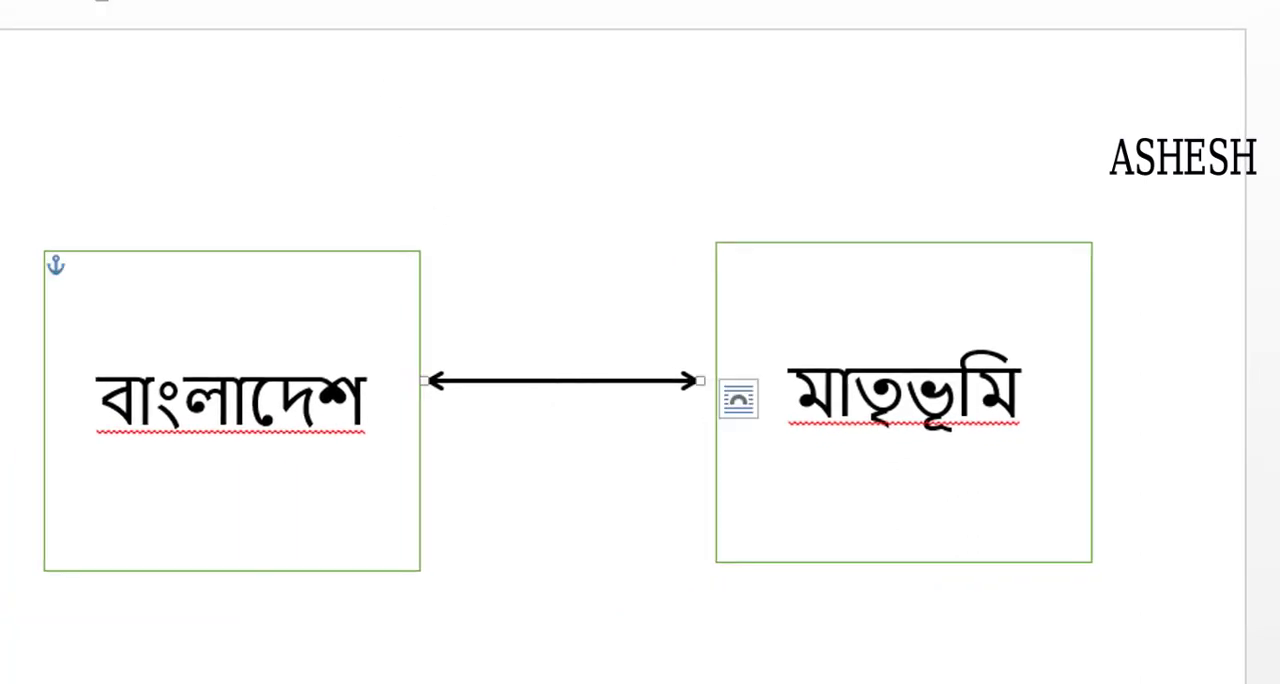
- Open the arrow style choices for the double-headed line between the rectangles
left_click(345, 0)
mouse_move(405, 287)
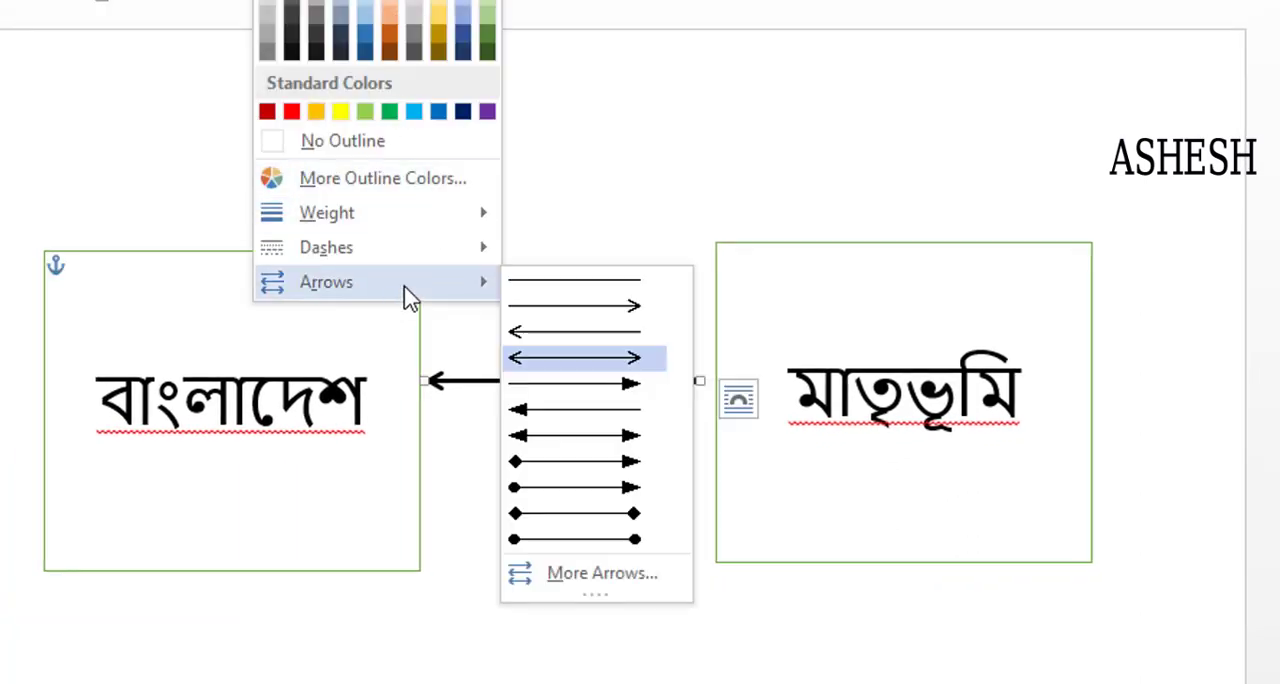